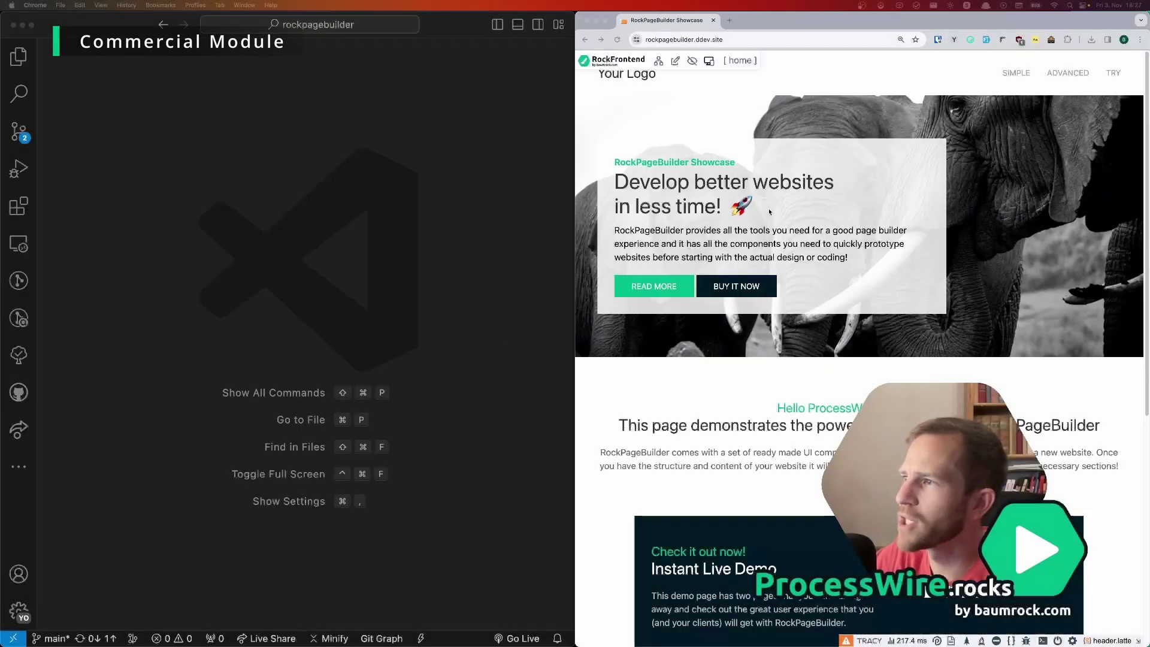
Step: Open the RockPageBuilder Showcase page for editing from the /cms admin
mouse_move(776, 211)
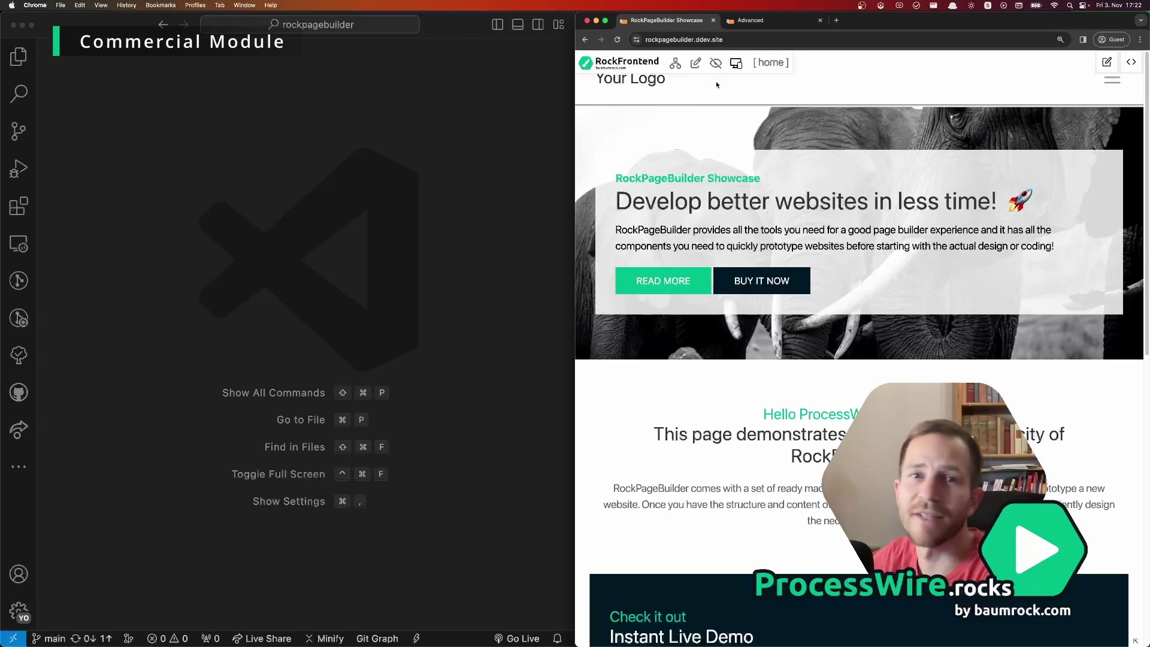
mouse_move(813, 165)
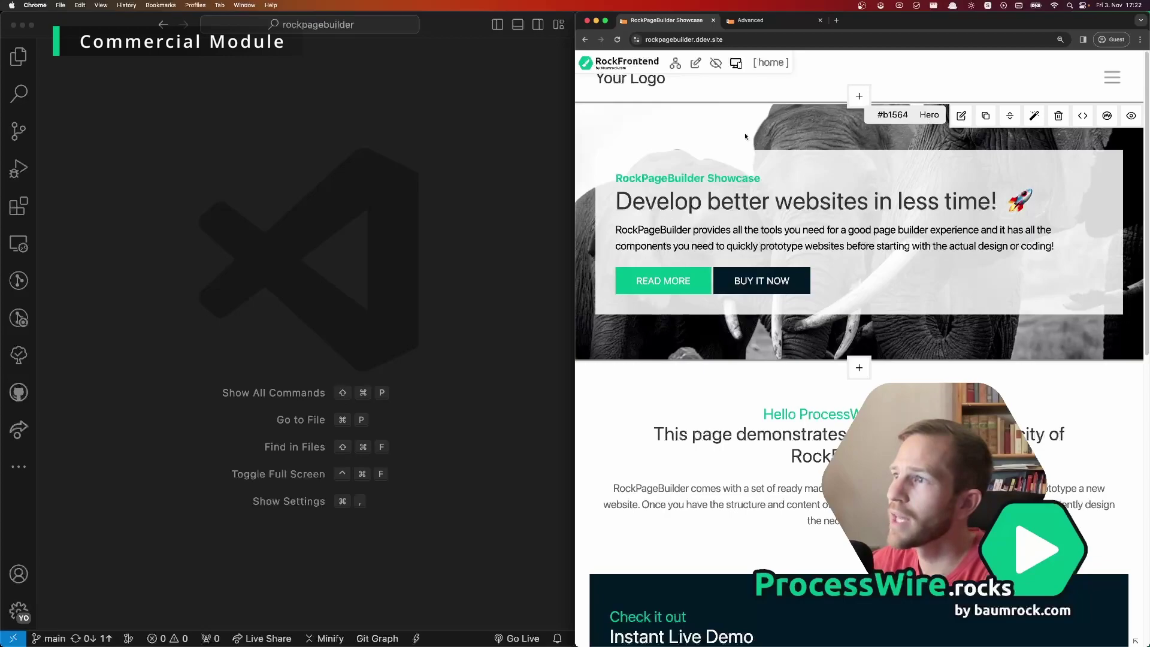
left_click(782, 40)
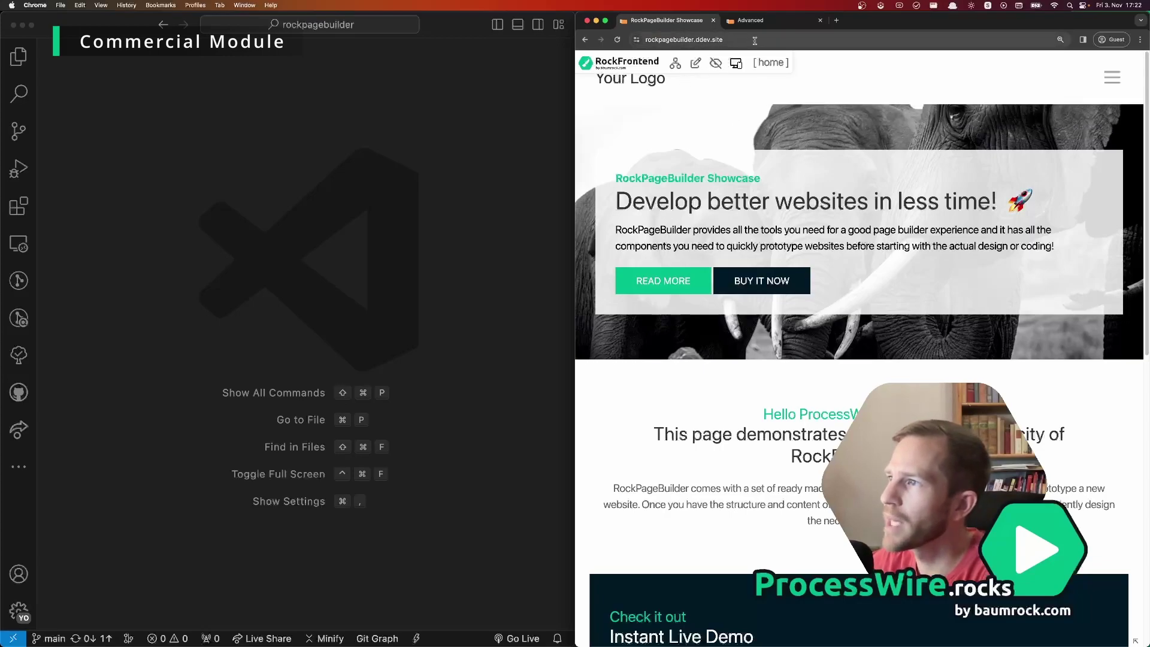
type("//")
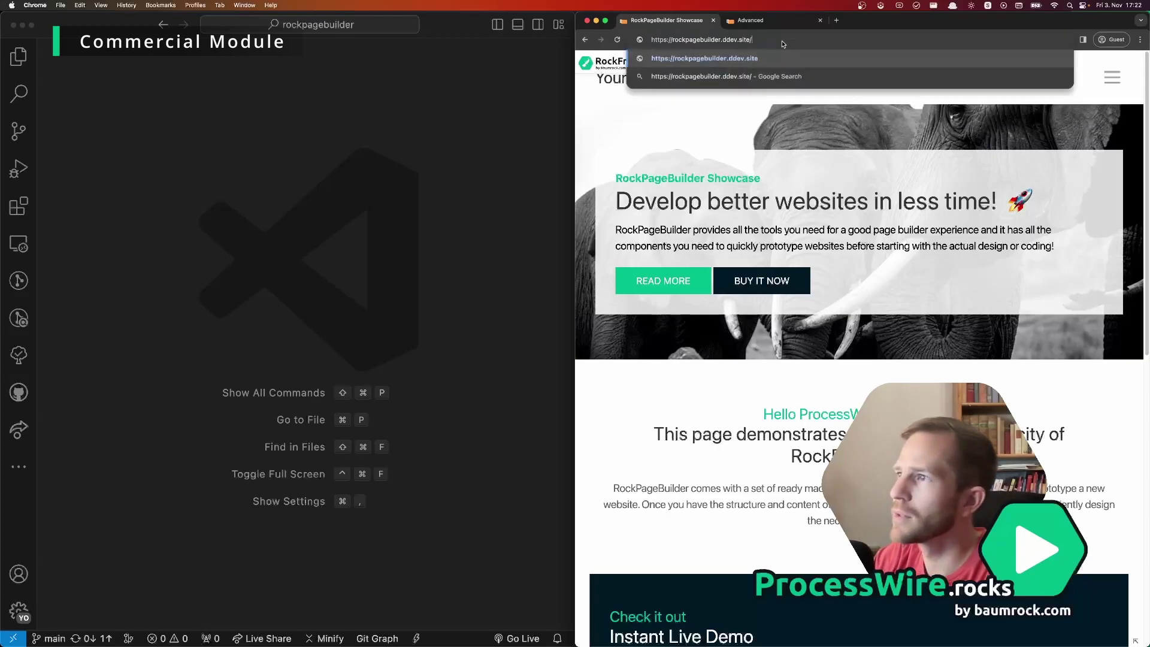
type("cms")
key("Return")
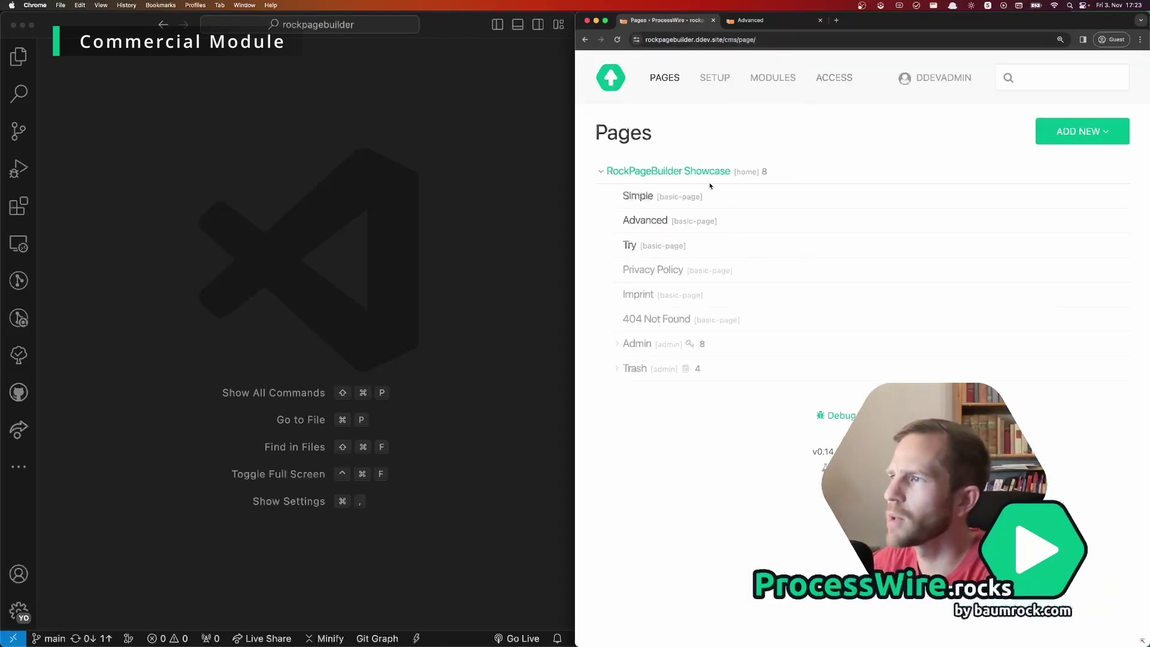
mouse_move(677, 173)
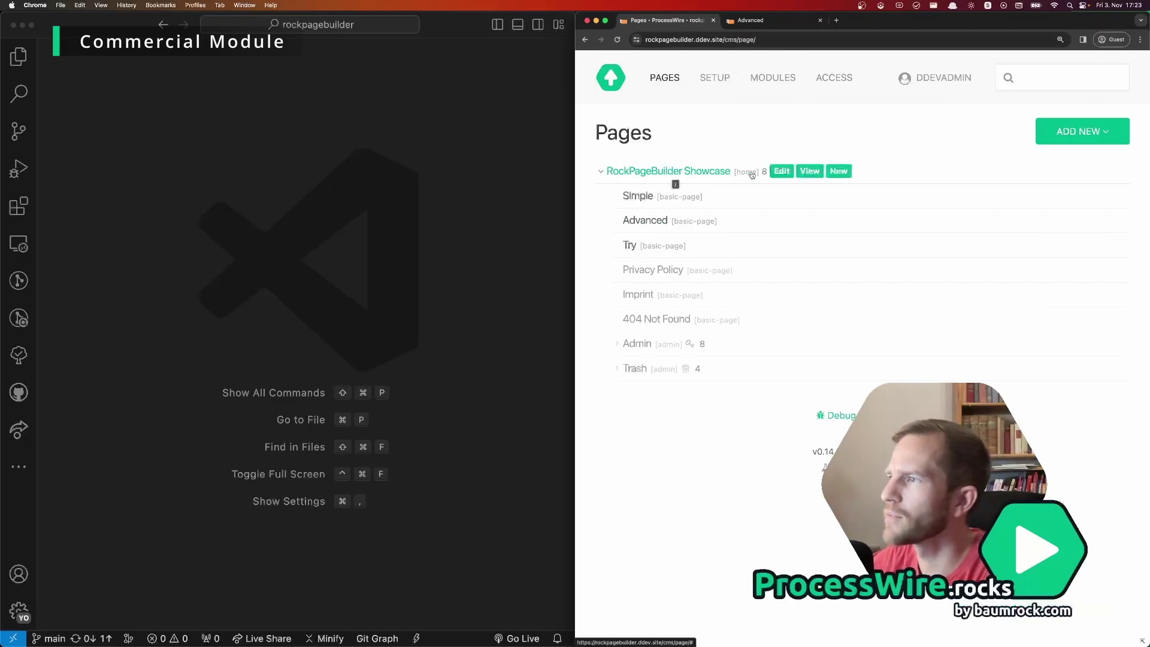
left_click(785, 175)
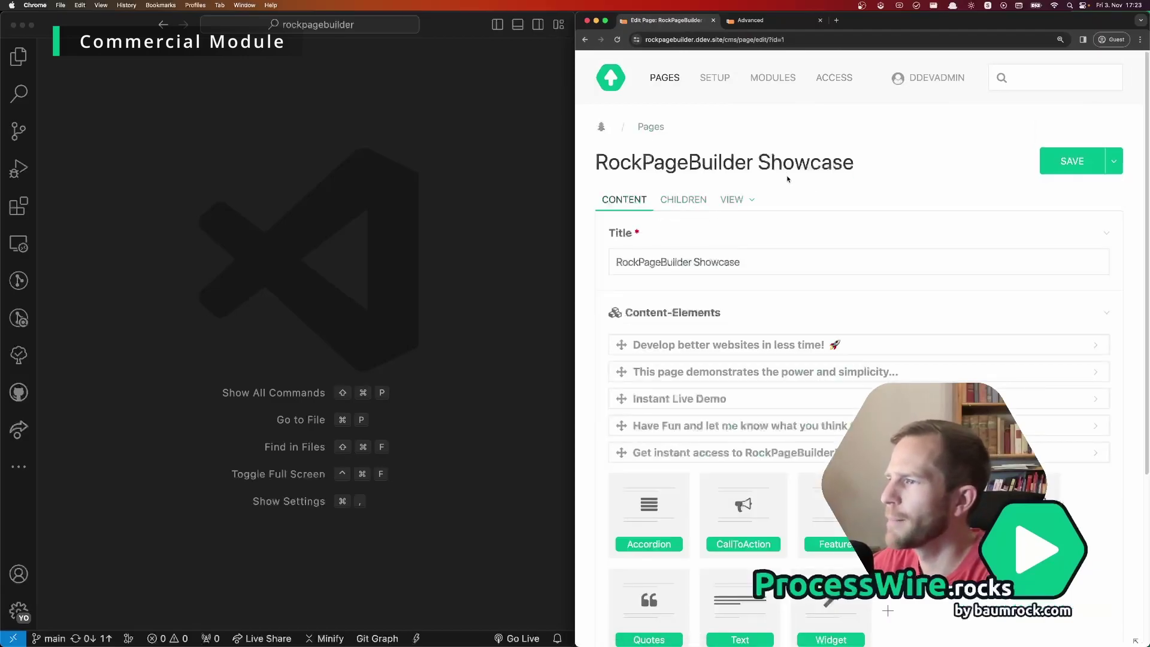
Step: Insert 'great' before 'demo' in the Instant Live Demo teaser and save the page
scroll(788, 179, "down", 2)
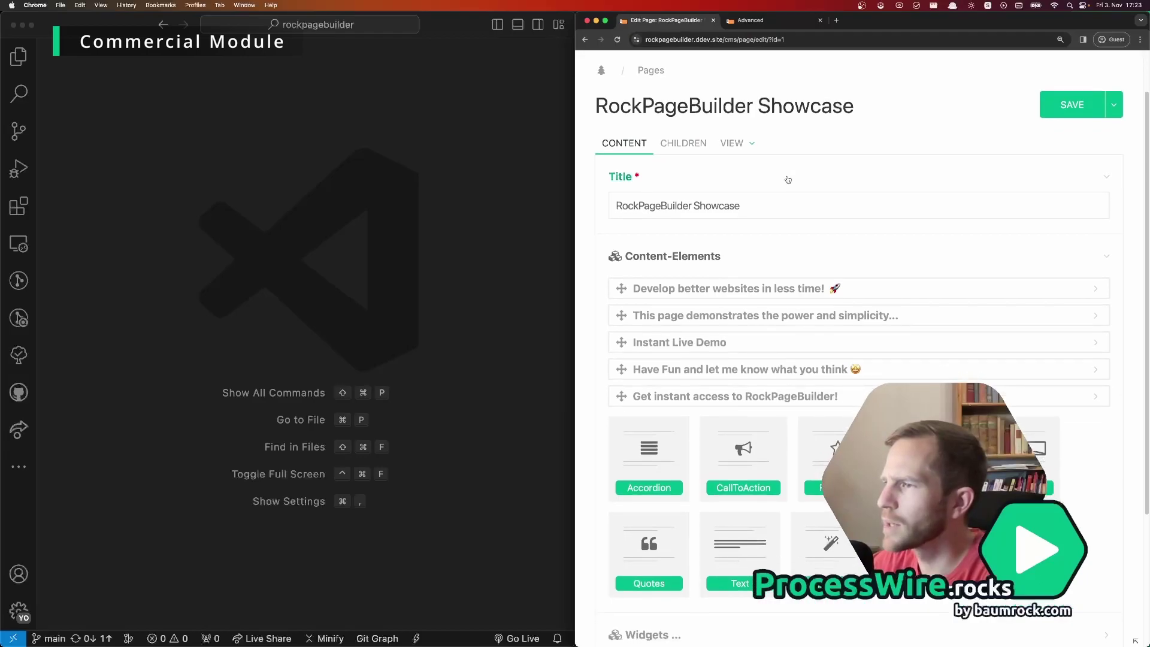
scroll(788, 179, "down", 2)
left_click(686, 274)
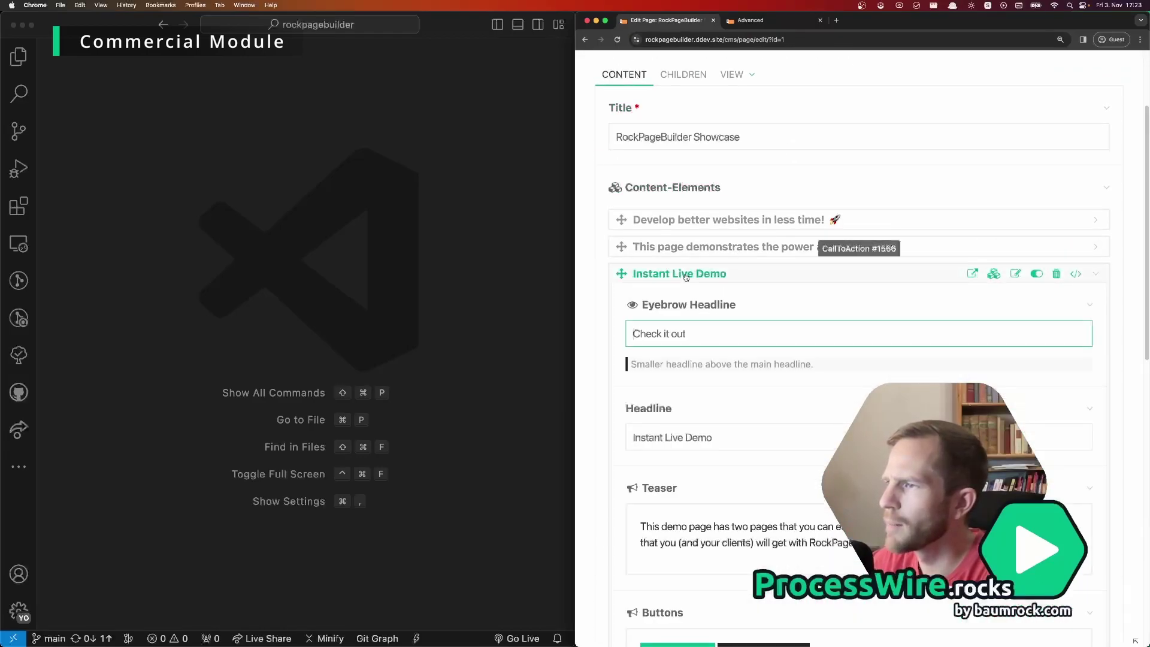
scroll(686, 275, "down", 5)
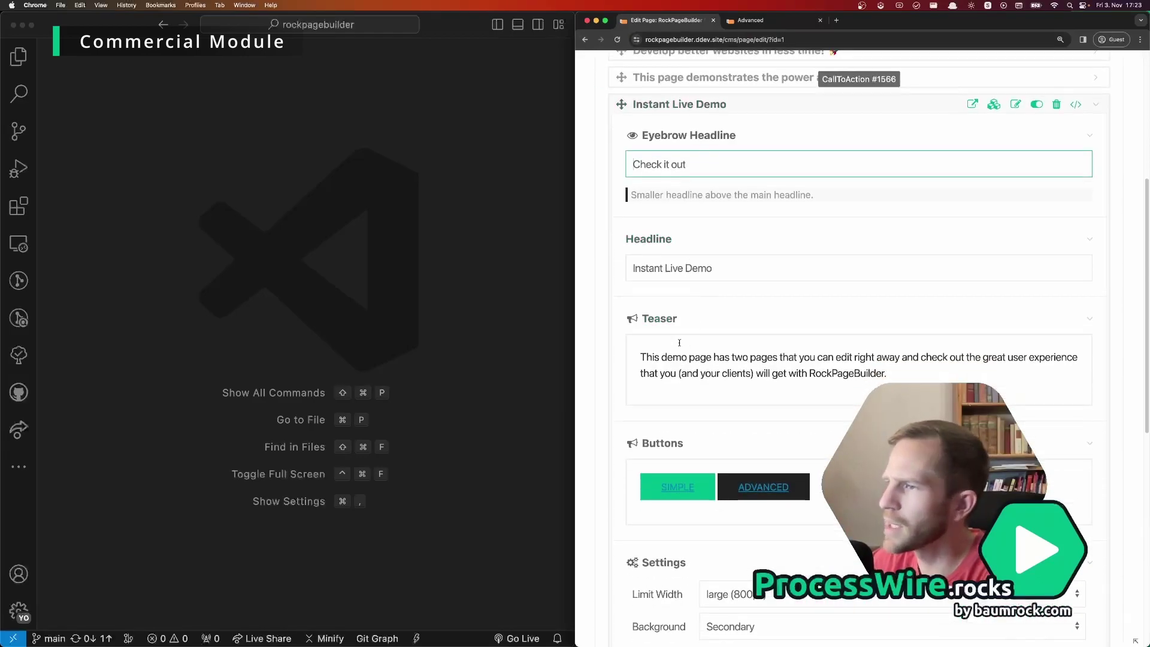
left_click(661, 357)
type("grea")
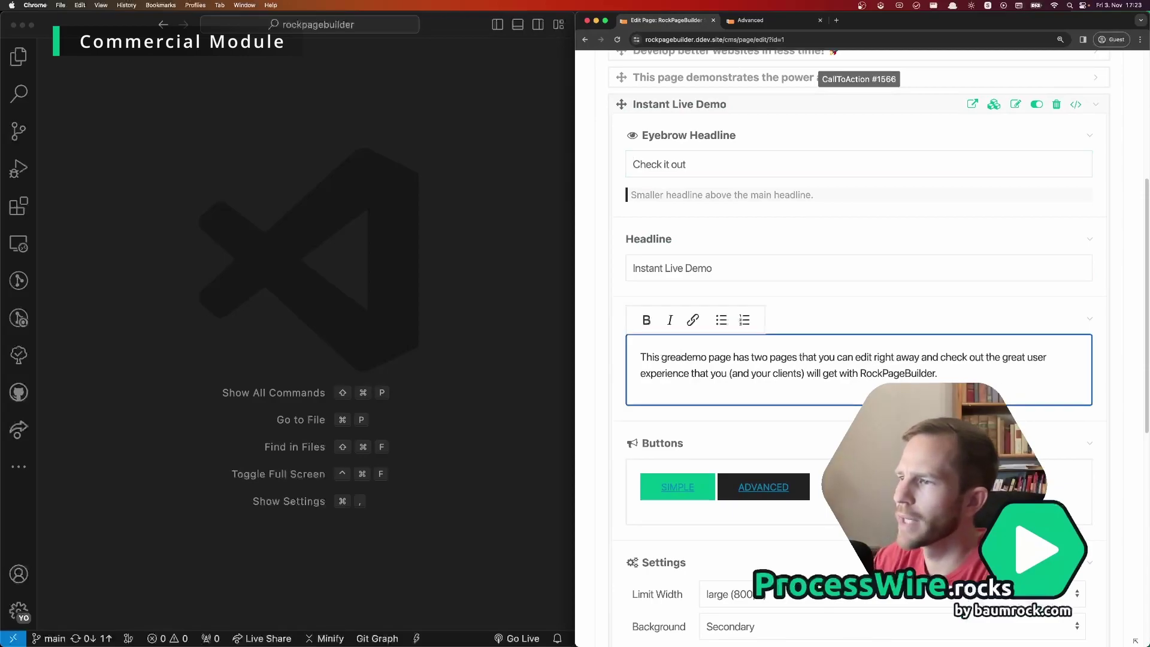
type("t")
scroll(809, 390, "down", 10)
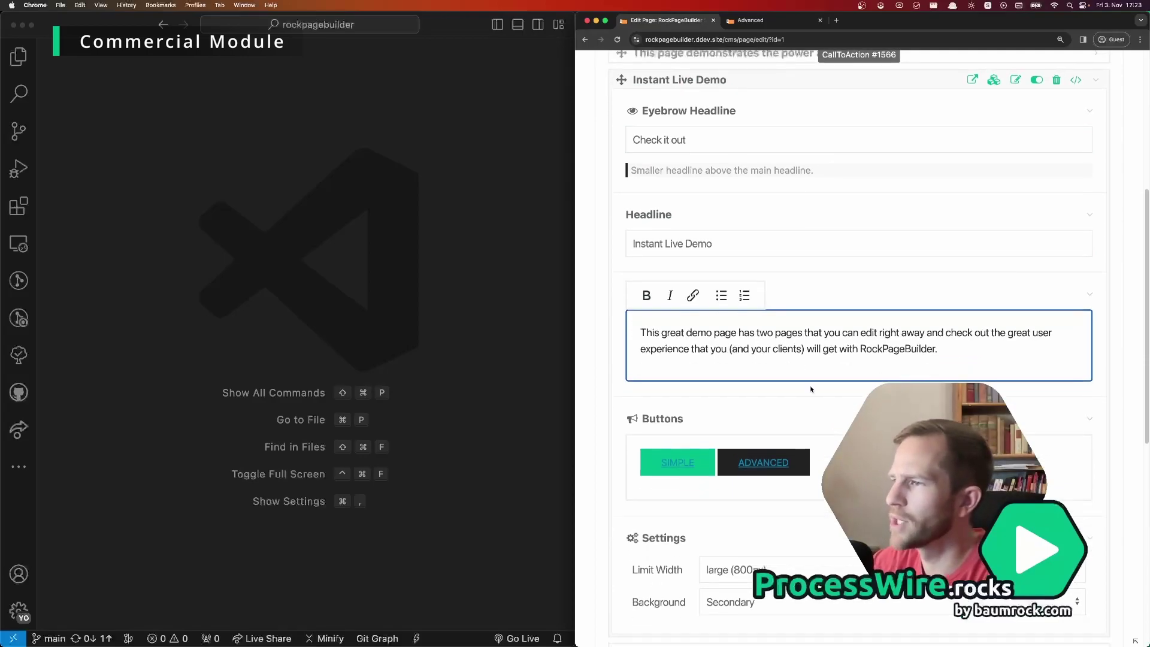
left_click(629, 499)
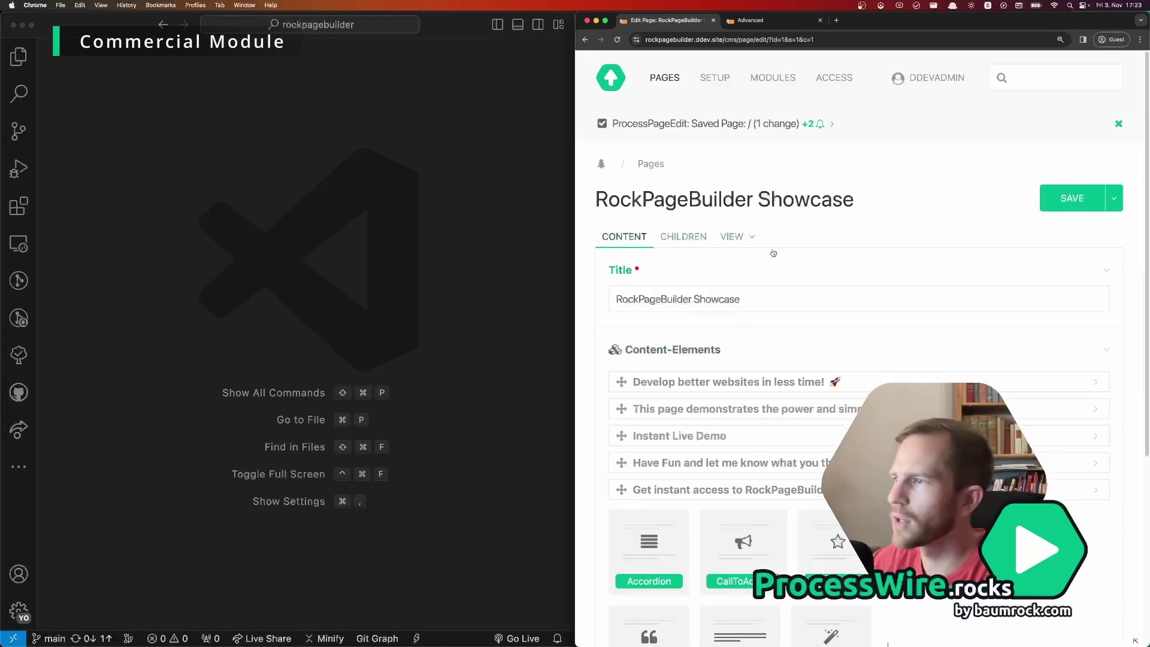
Step: On the front end, delete 'great' from the Instant Live Demo teaser inline and save
left_click(731, 239)
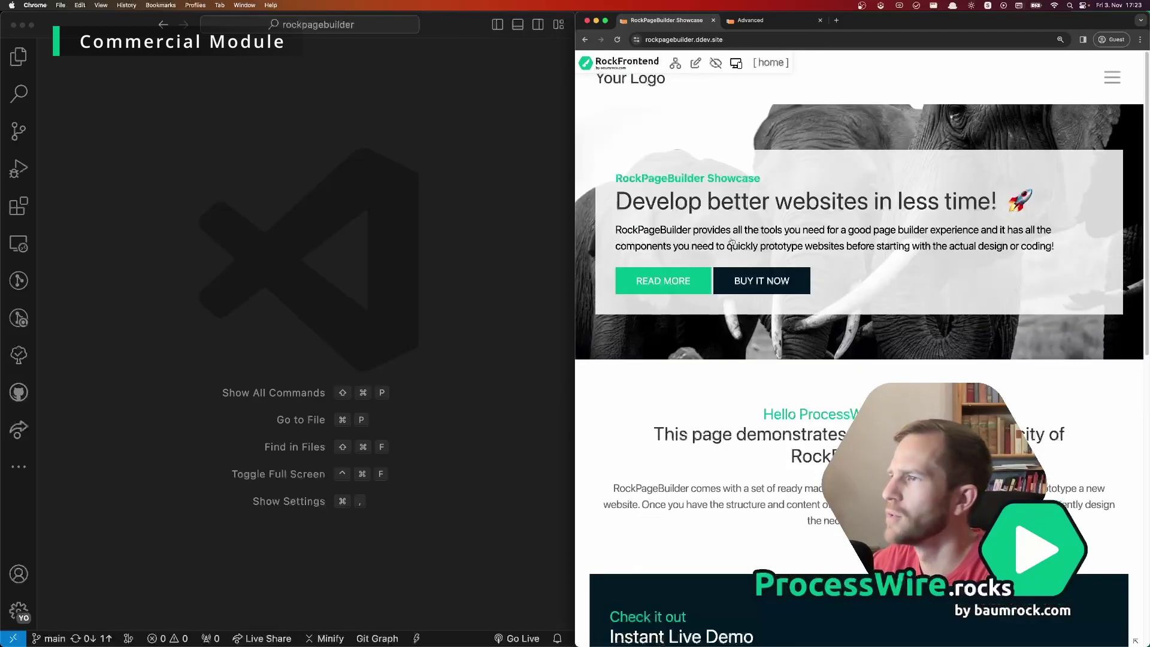
mouse_move(737, 242)
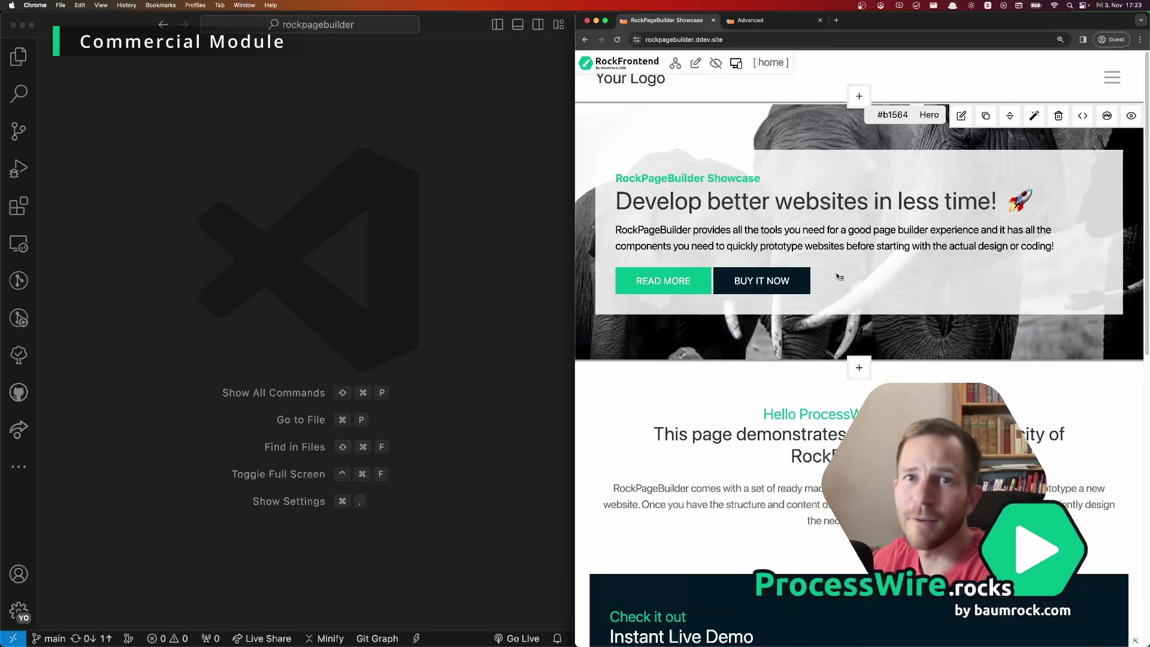
scroll(839, 277, "down", 5)
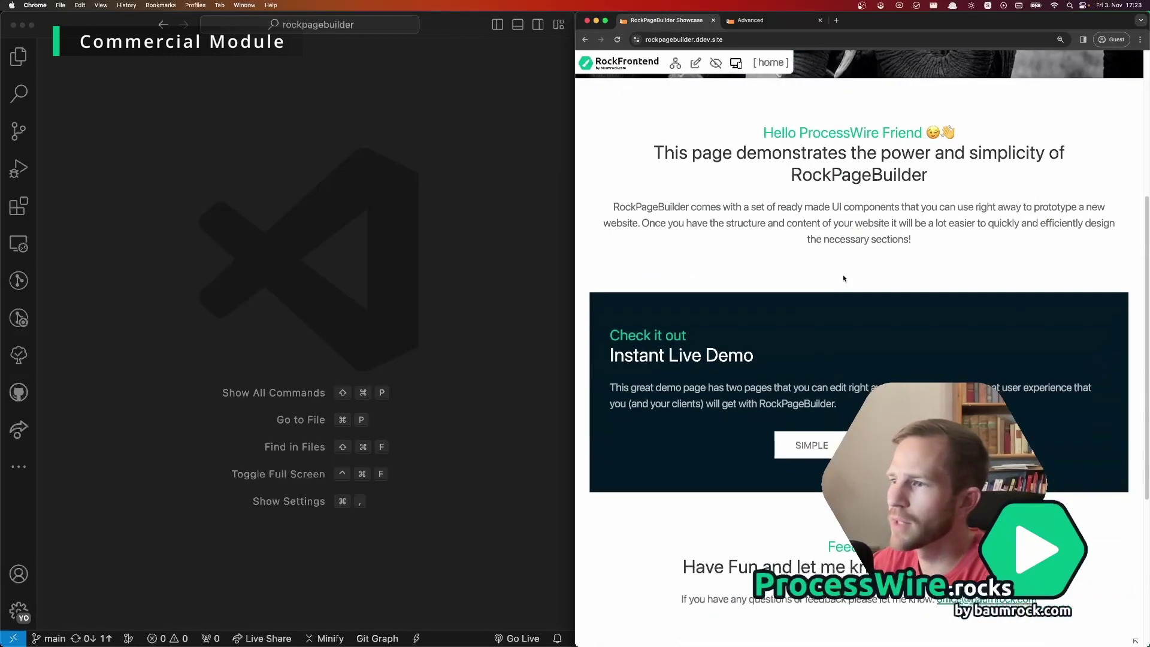
scroll(843, 276, "down", 2)
mouse_move(666, 286)
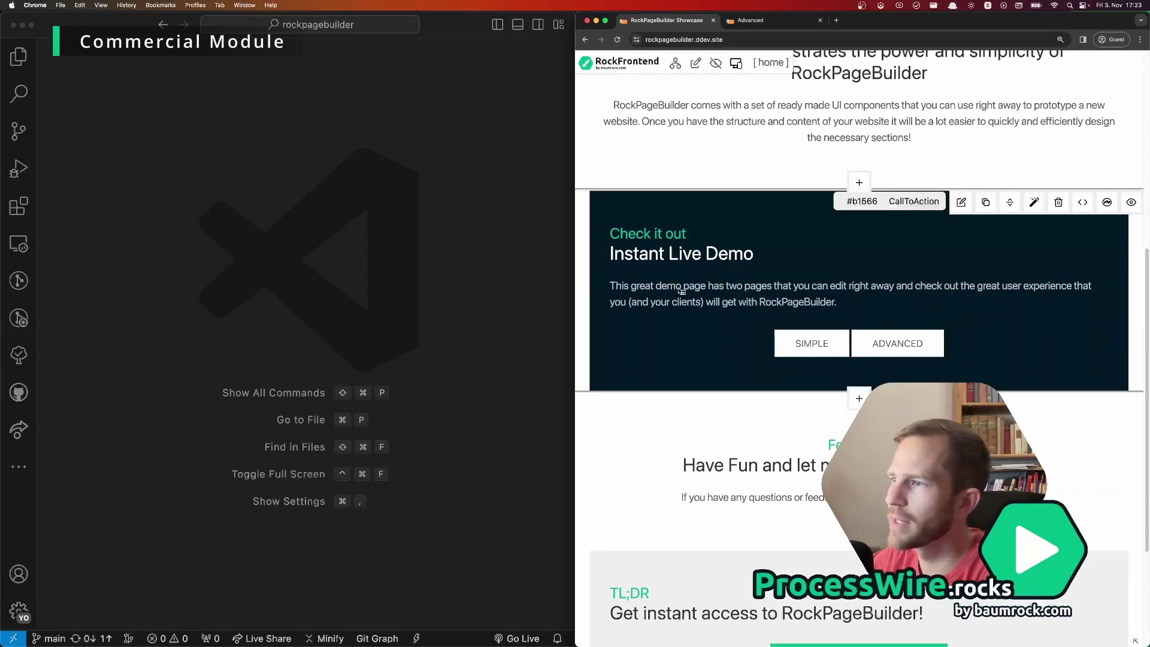
double_click(643, 288)
double_click(642, 288)
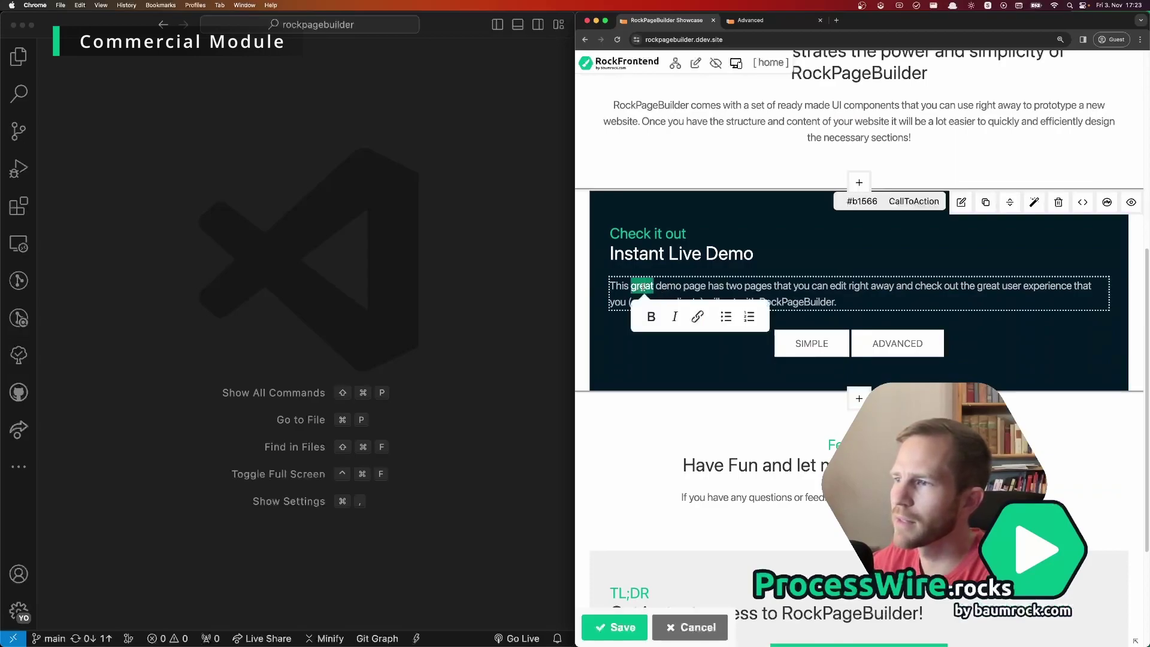
key("BackSpace")
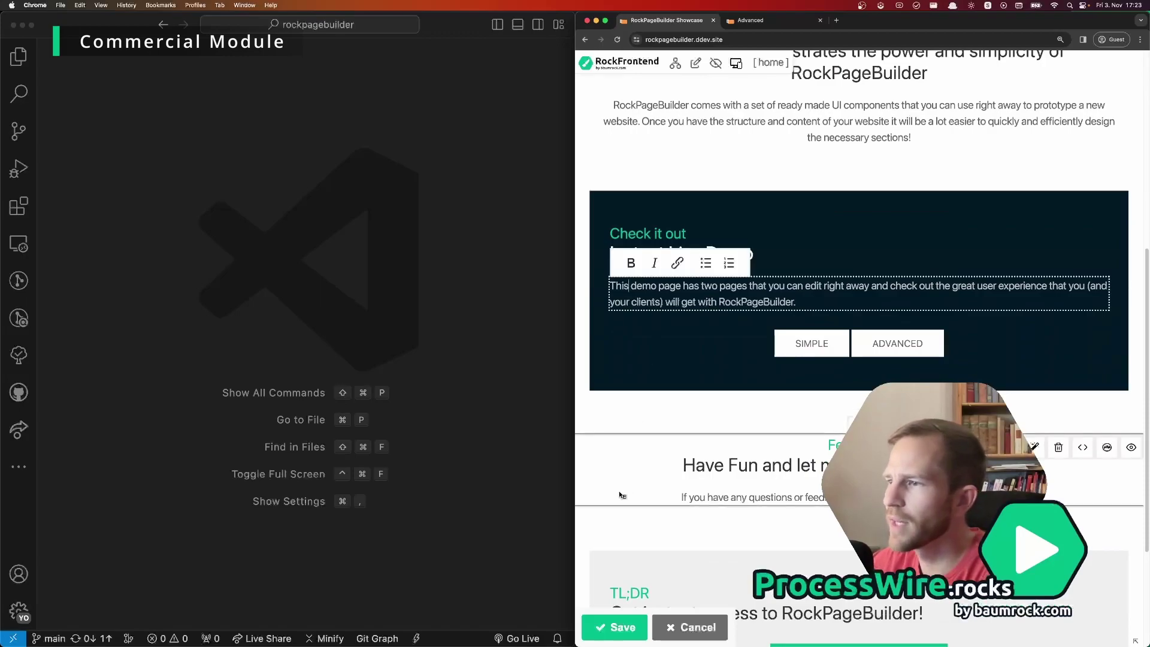
left_click(617, 627)
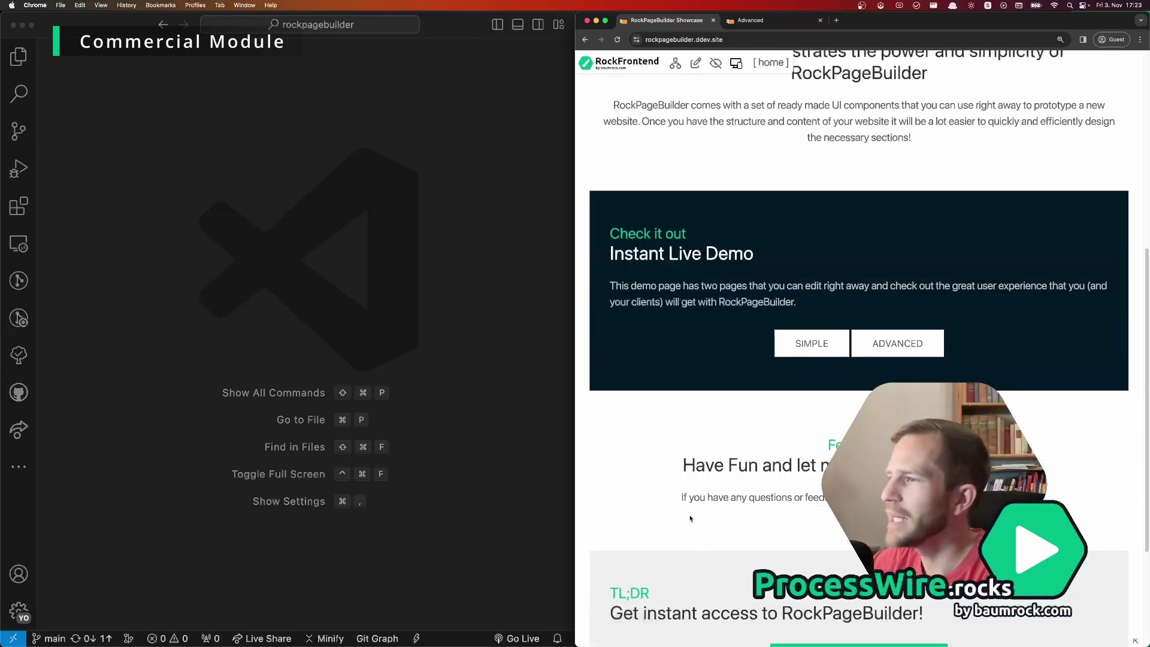
Step: Edit the 'Check it out' headline inline to read 'Check it out now!' and save
scroll(700, 495, "up", 3)
scroll(720, 495, "up", 2)
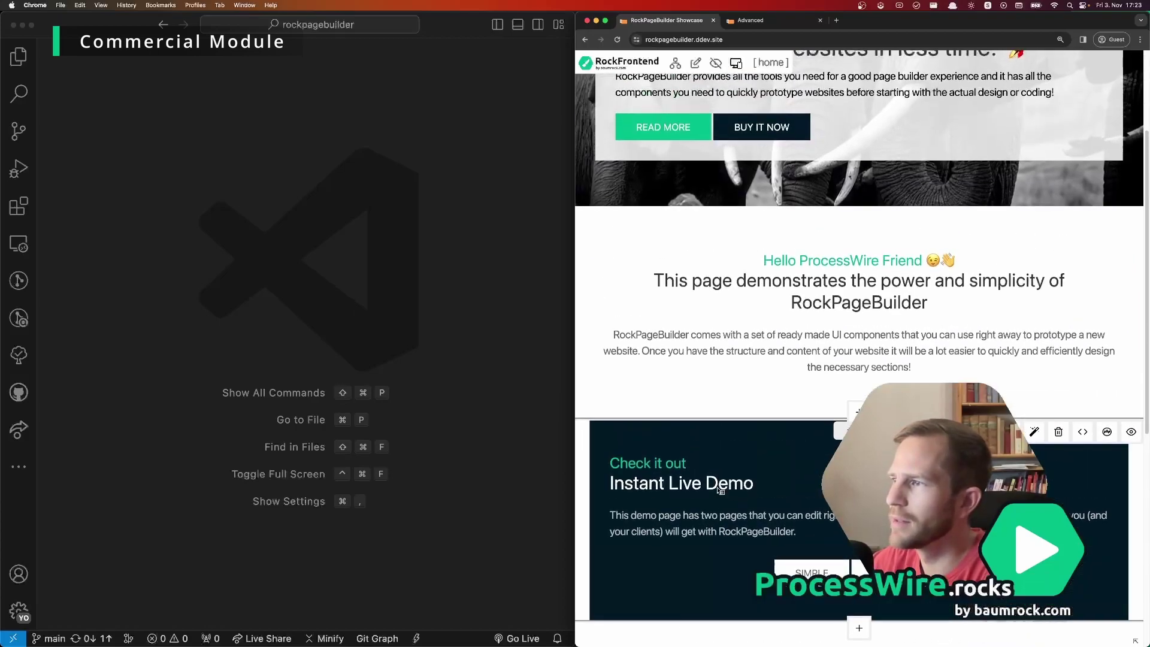
double_click(646, 465)
double_click(647, 465)
left_click(646, 465)
type("now!")
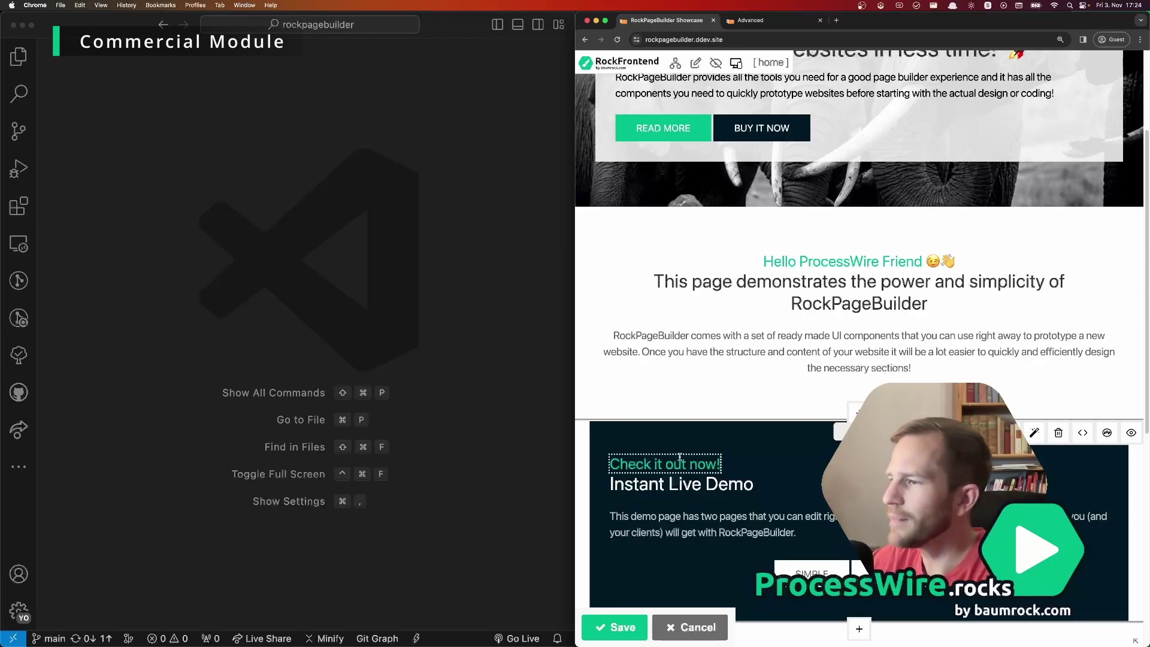
left_click(614, 627)
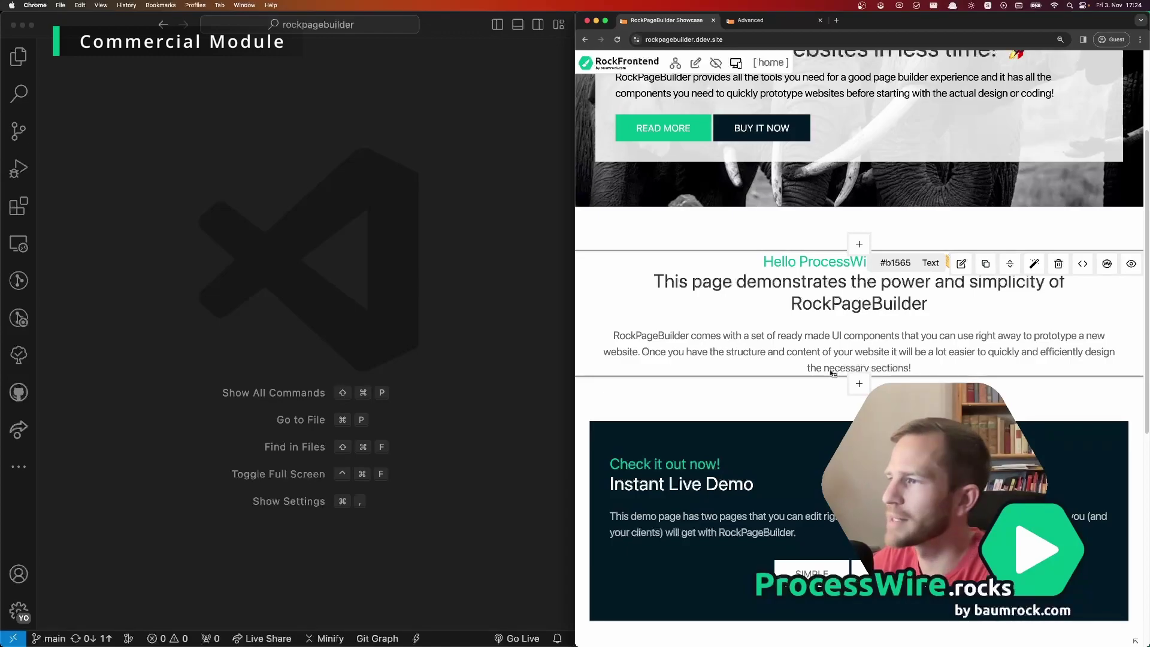
Step: Go to the Advanced demo page via the site menu and scroll to the Sample Gallery block
scroll(827, 374, "down", 3)
scroll(832, 378, "down", 5)
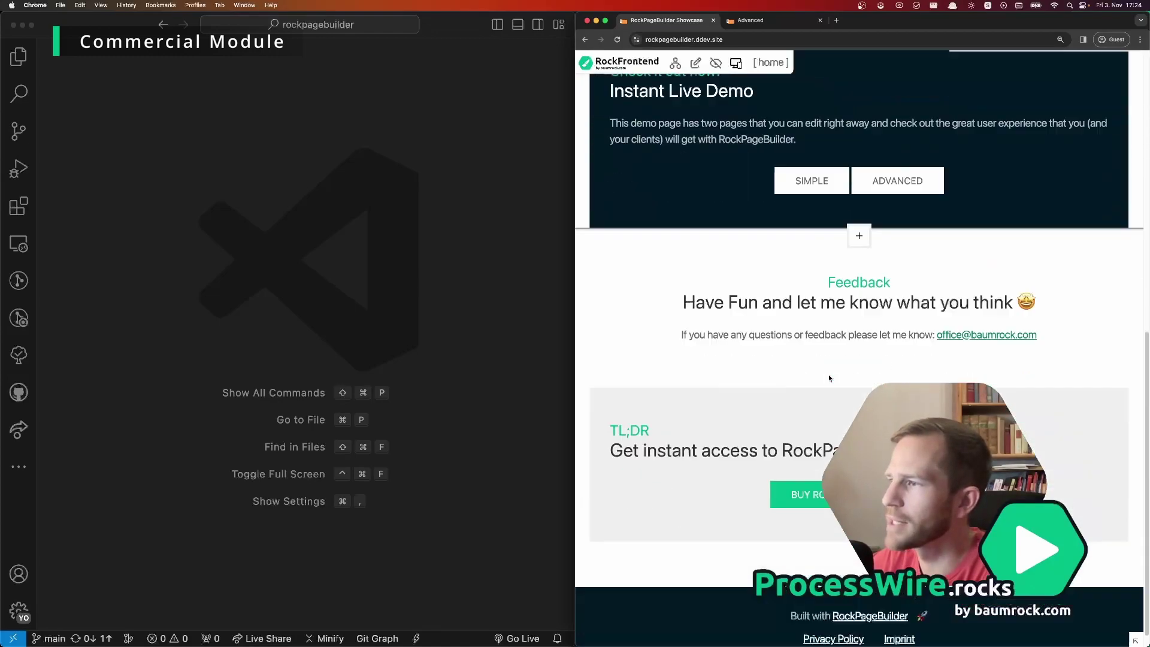
scroll(1022, 144, "up", 10)
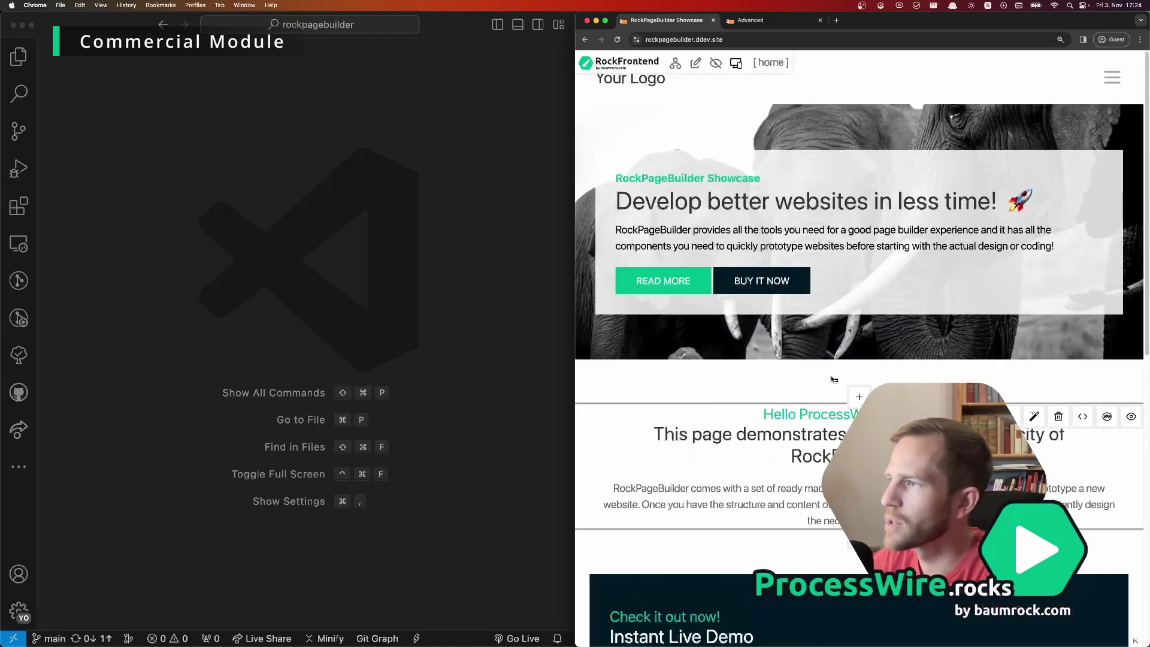
left_click(1112, 77)
left_click(991, 133)
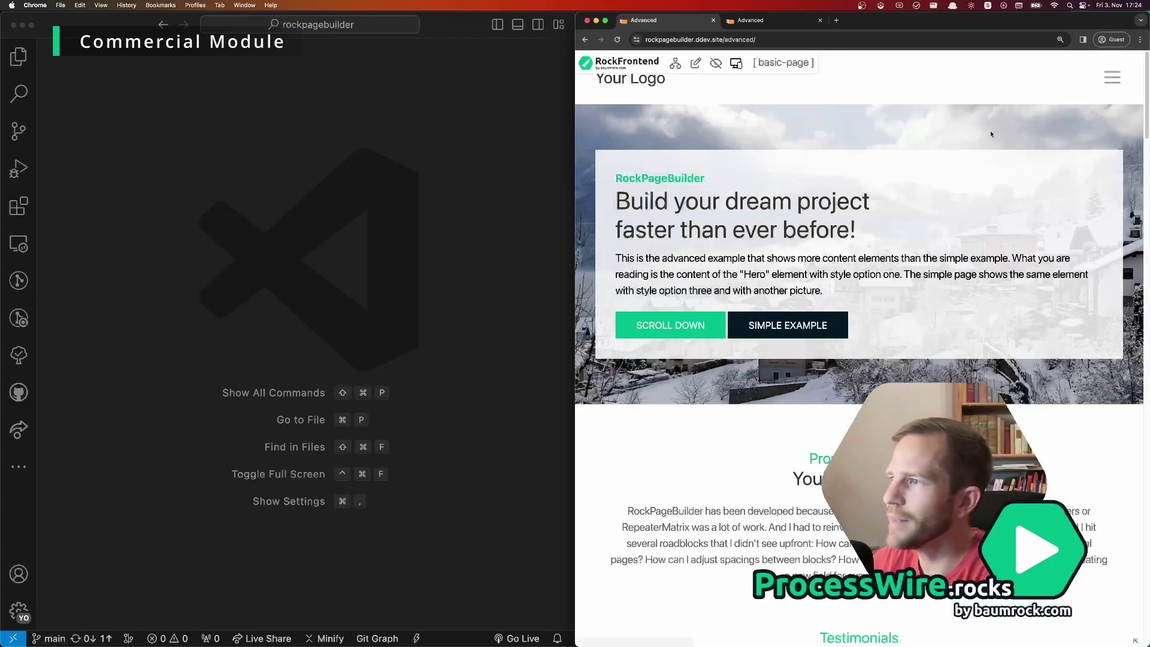
scroll(920, 258, "down", 10)
scroll(920, 259, "down", 10)
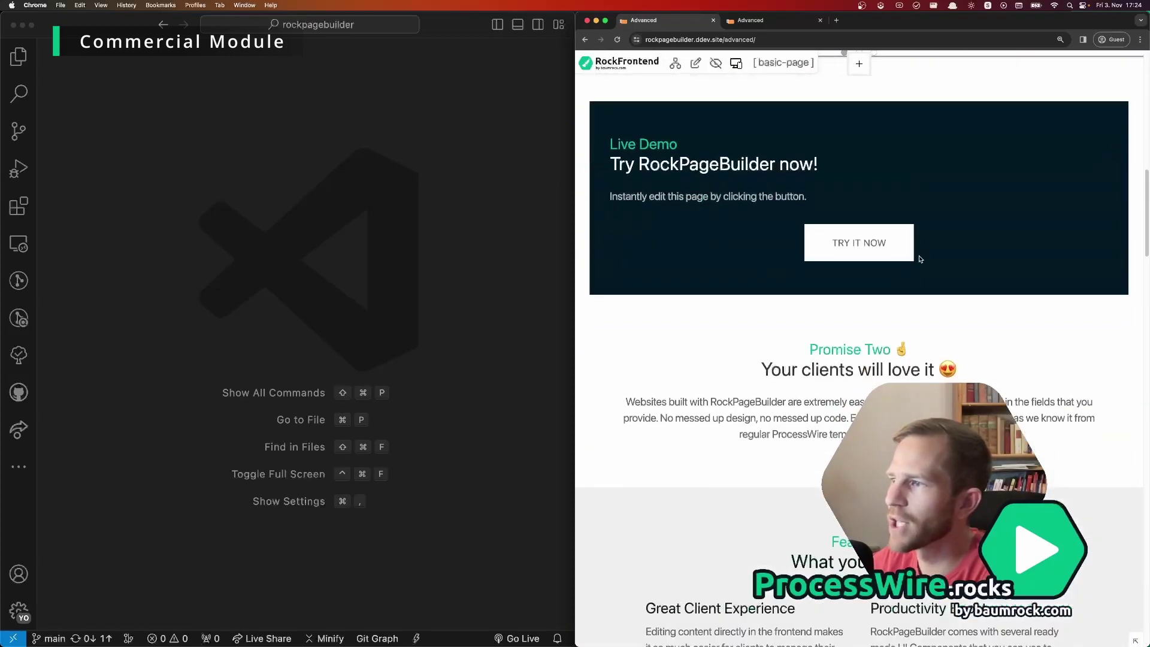
scroll(921, 259, "down", 8)
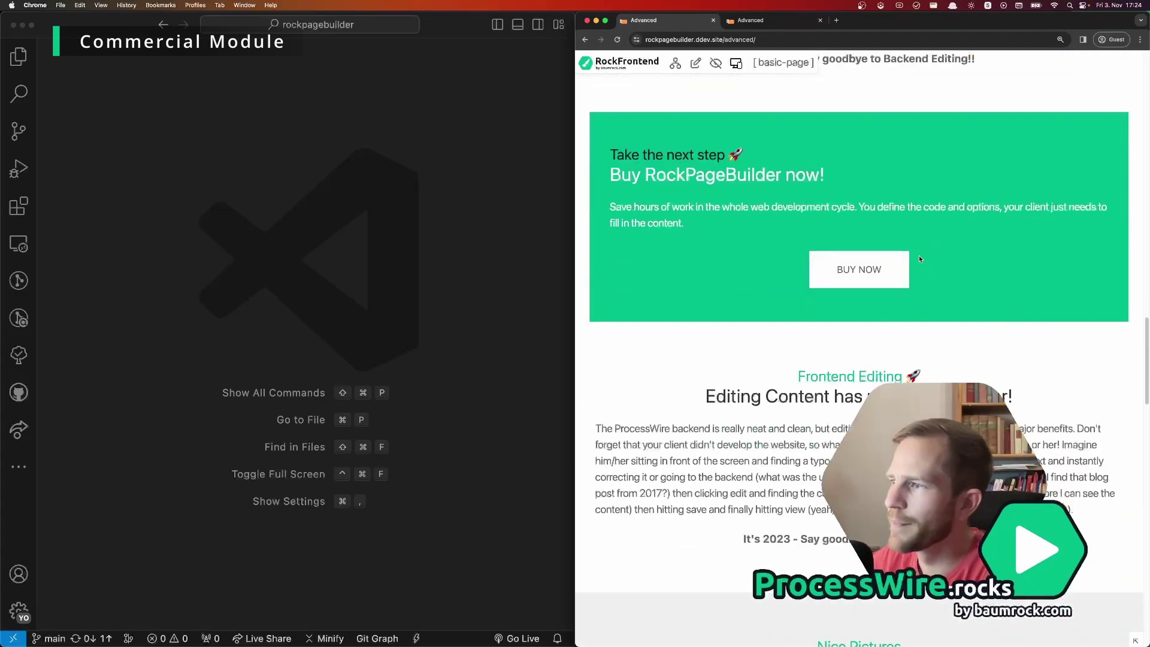
scroll(920, 258, "down", 1)
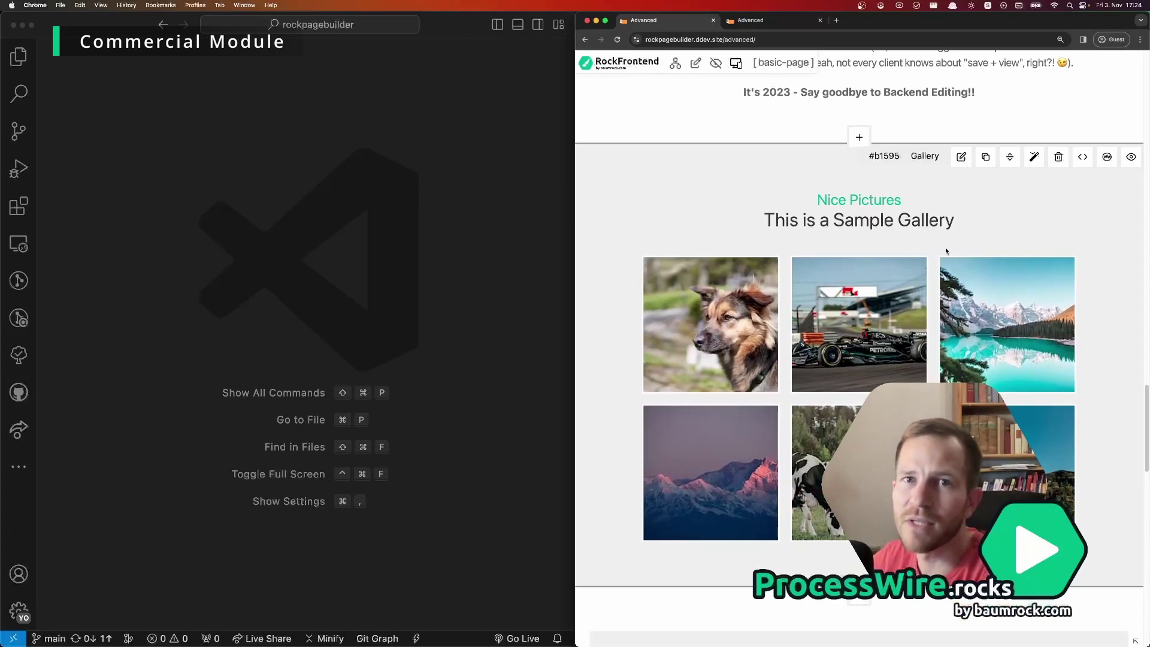
scroll(936, 259, "down", 1)
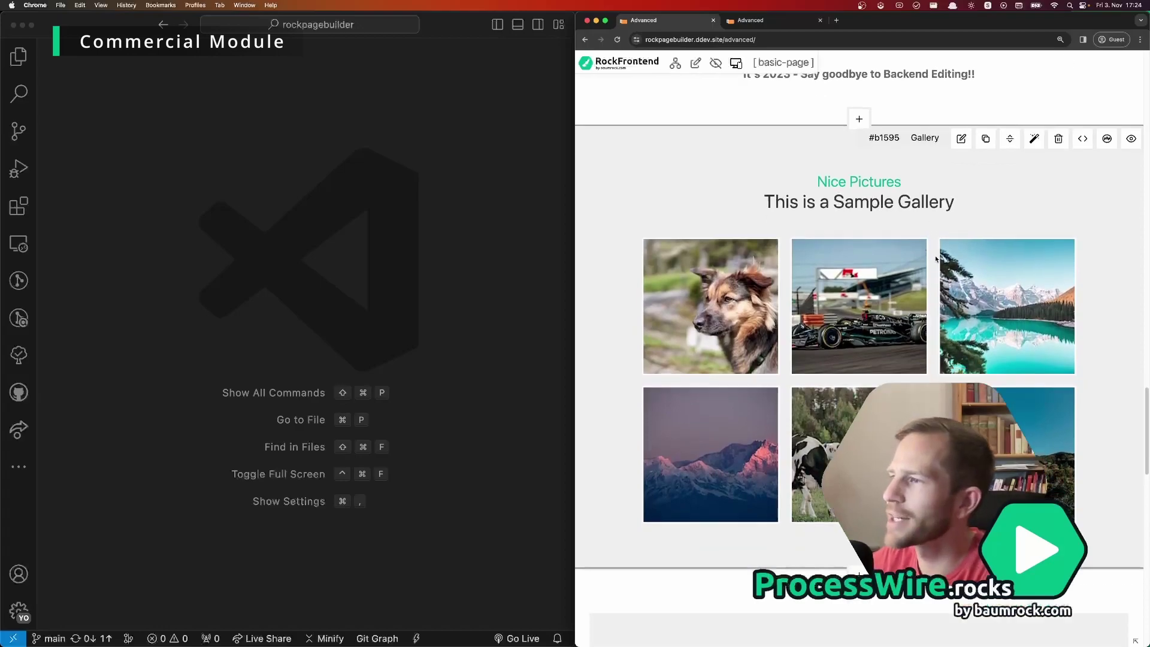
scroll(937, 259, "down", 4)
scroll(937, 259, "up", 4)
scroll(944, 147, "down", 2)
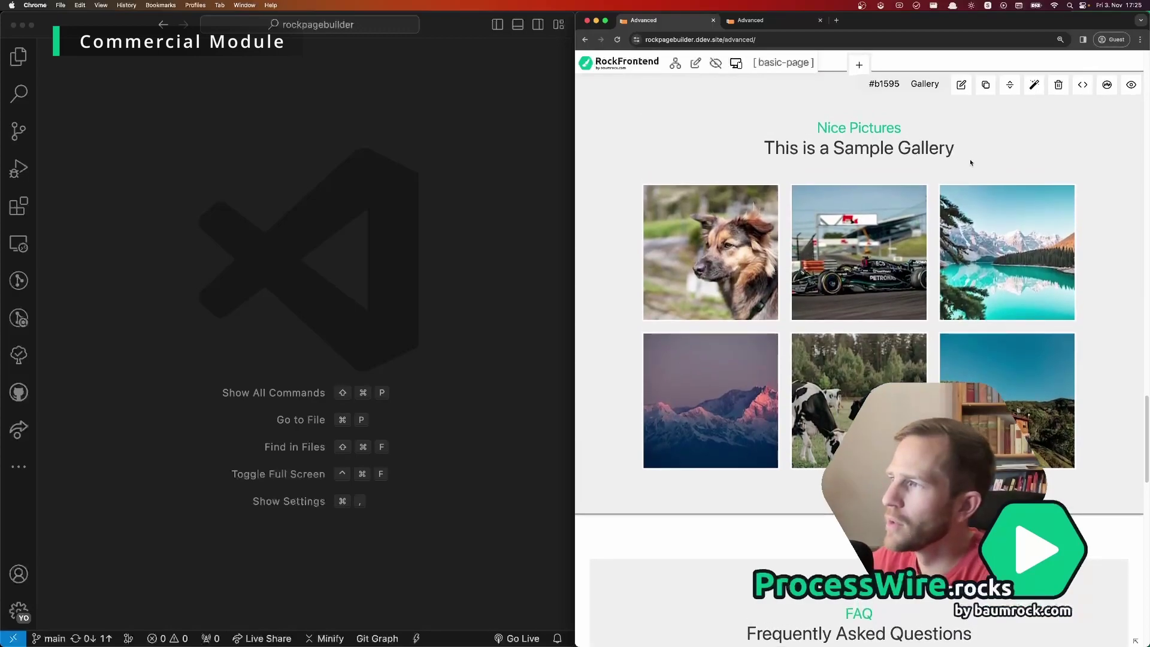
scroll(969, 153, "up", 2)
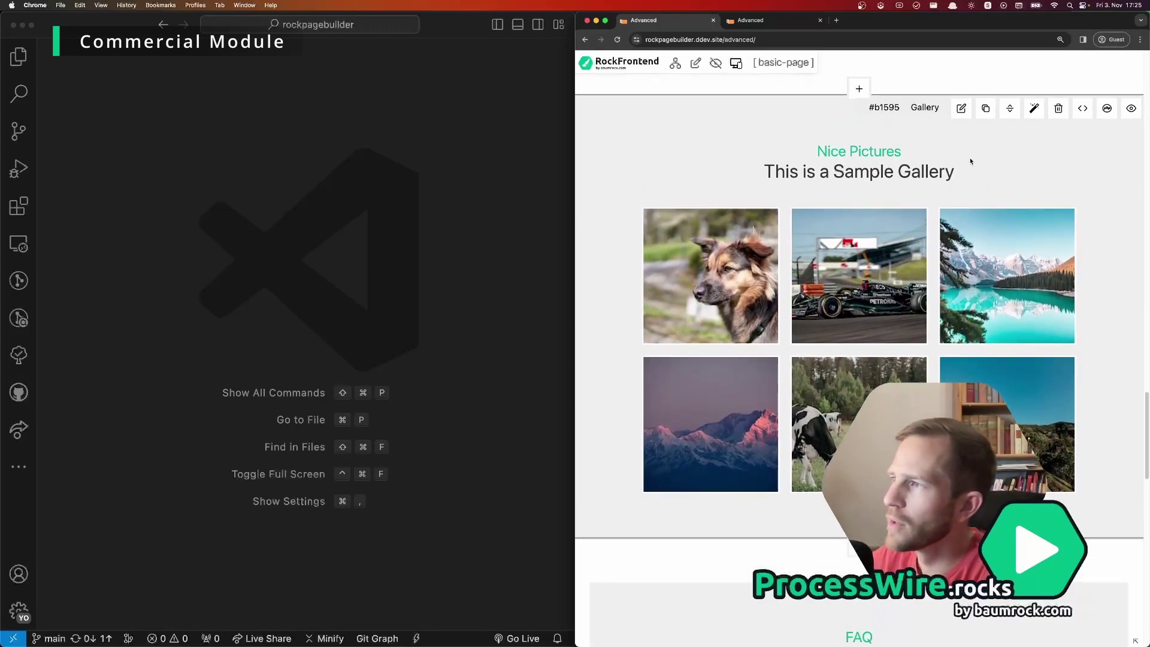
Step: In the Sample Gallery block's form, move the lake photo to the first image slot and save
left_click(961, 109)
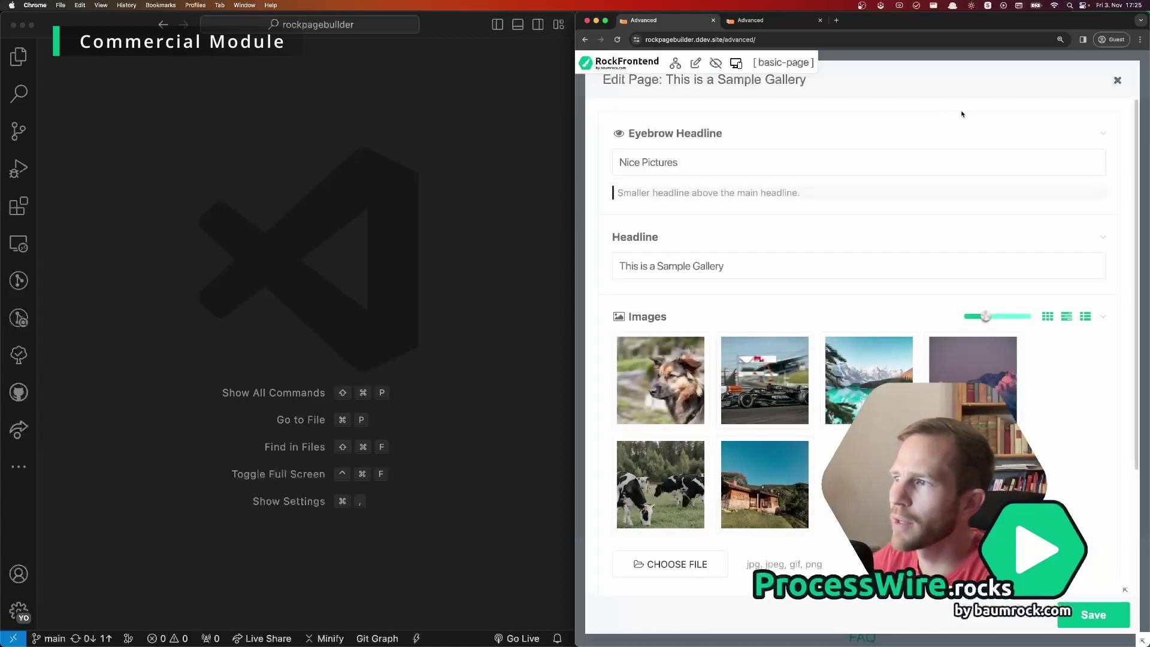
left_click_drag(882, 370, 653, 372)
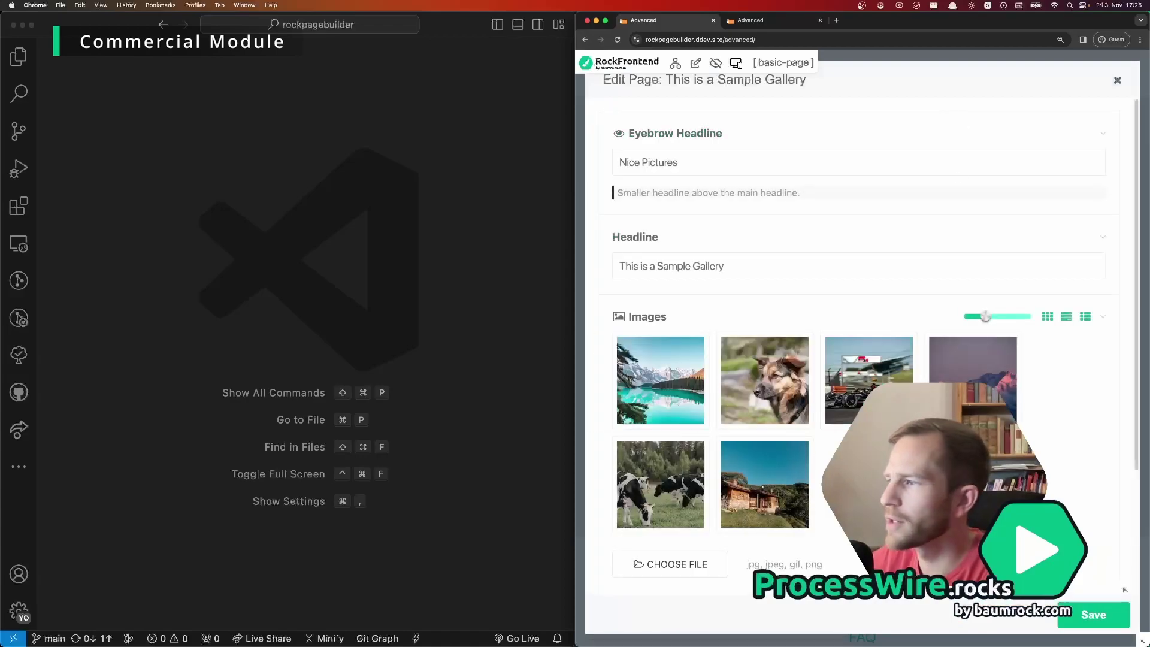
left_click(1085, 619)
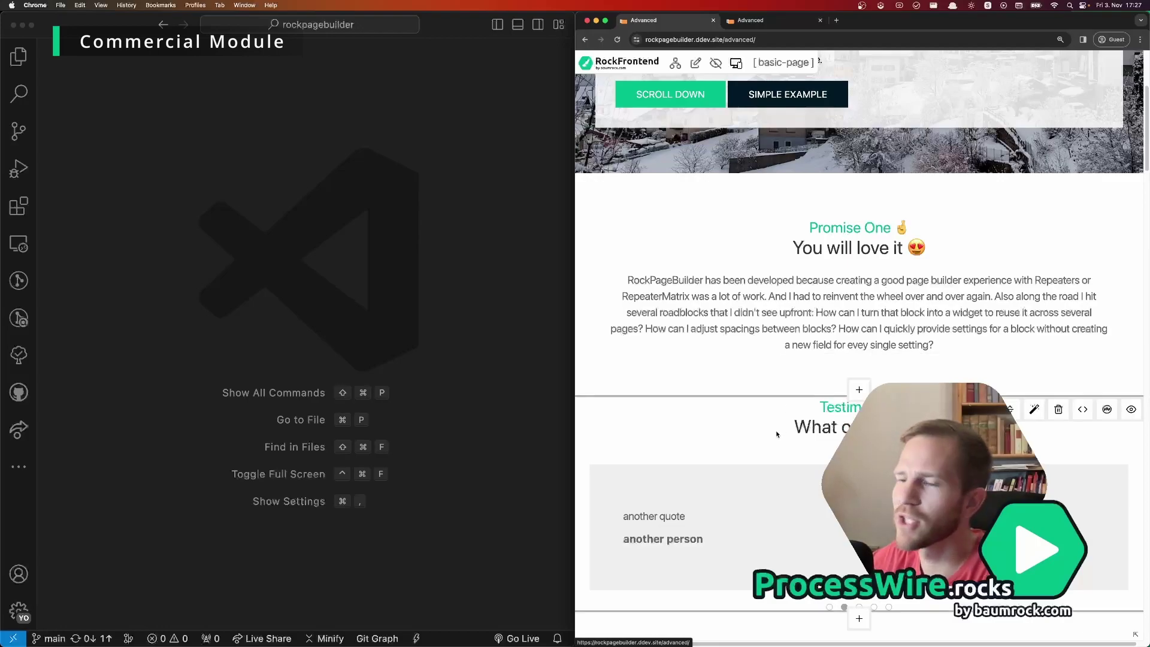
Step: Move the Testimonials block and the Live Demo call-to-action above Promise One
left_click_drag(776, 429, 808, 277)
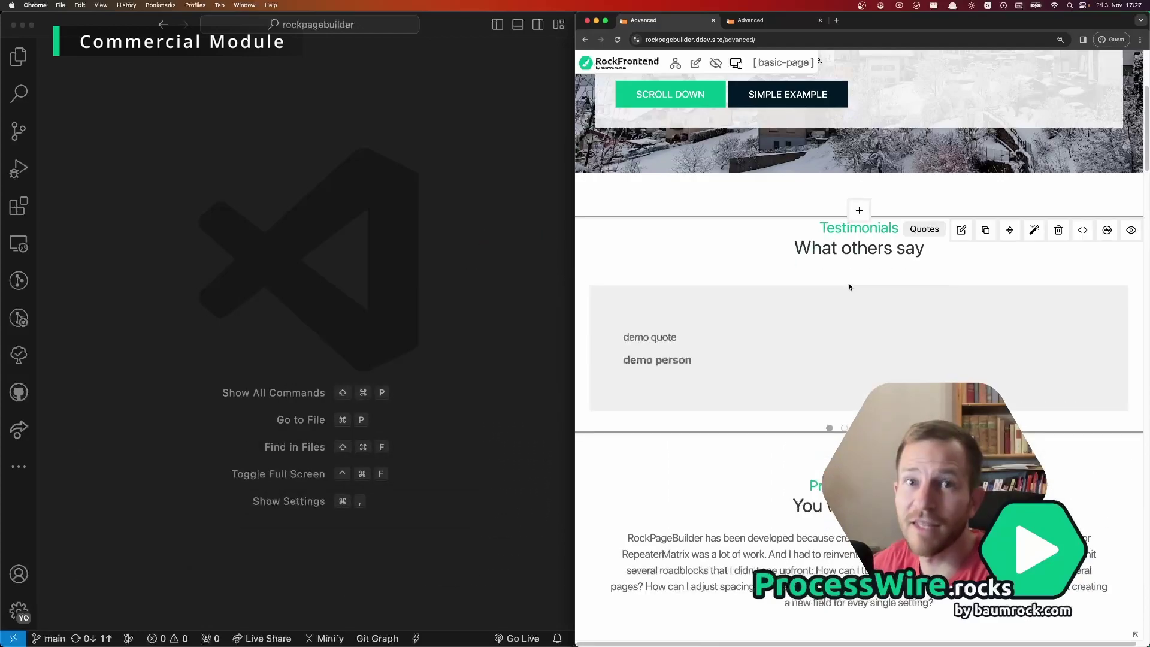
scroll(849, 287, "down", 6)
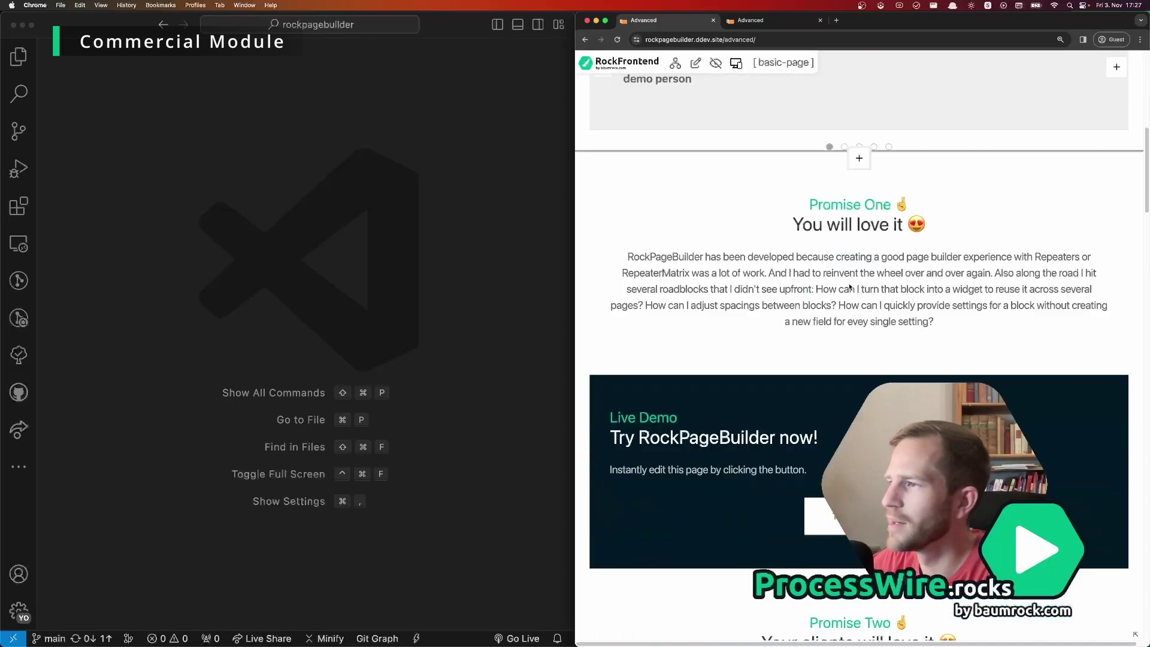
left_click_drag(870, 371, 875, 206)
Step: Move the Great Client Experience card to the last position in Features
scroll(950, 245, "down", 6)
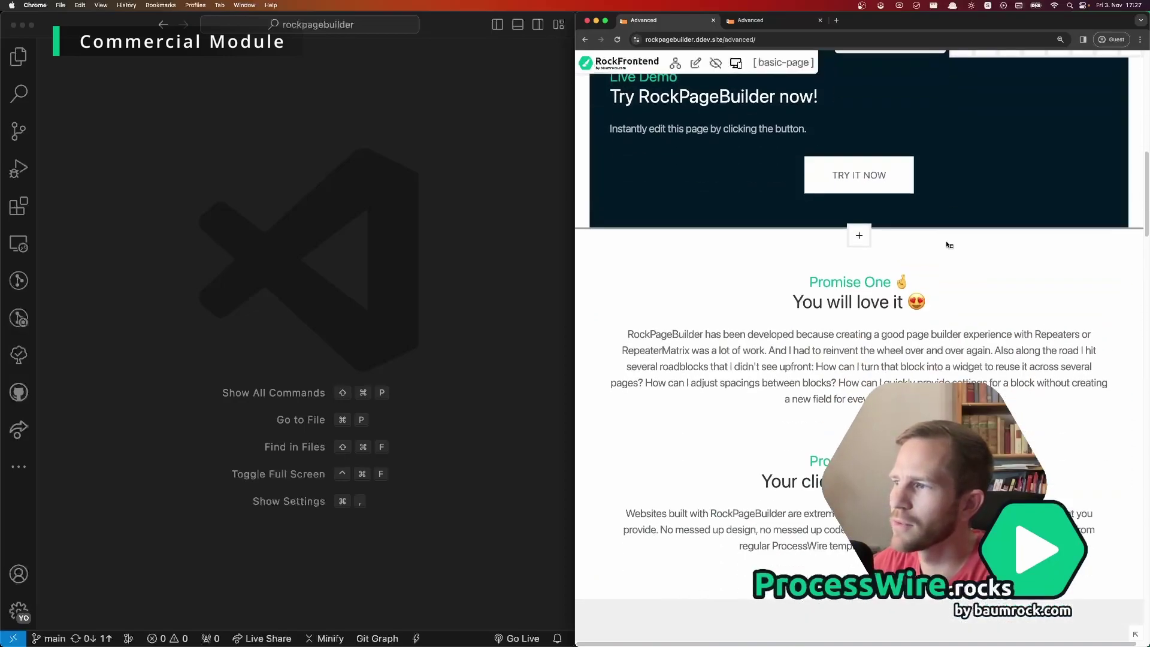
scroll(803, 348, "down", 3)
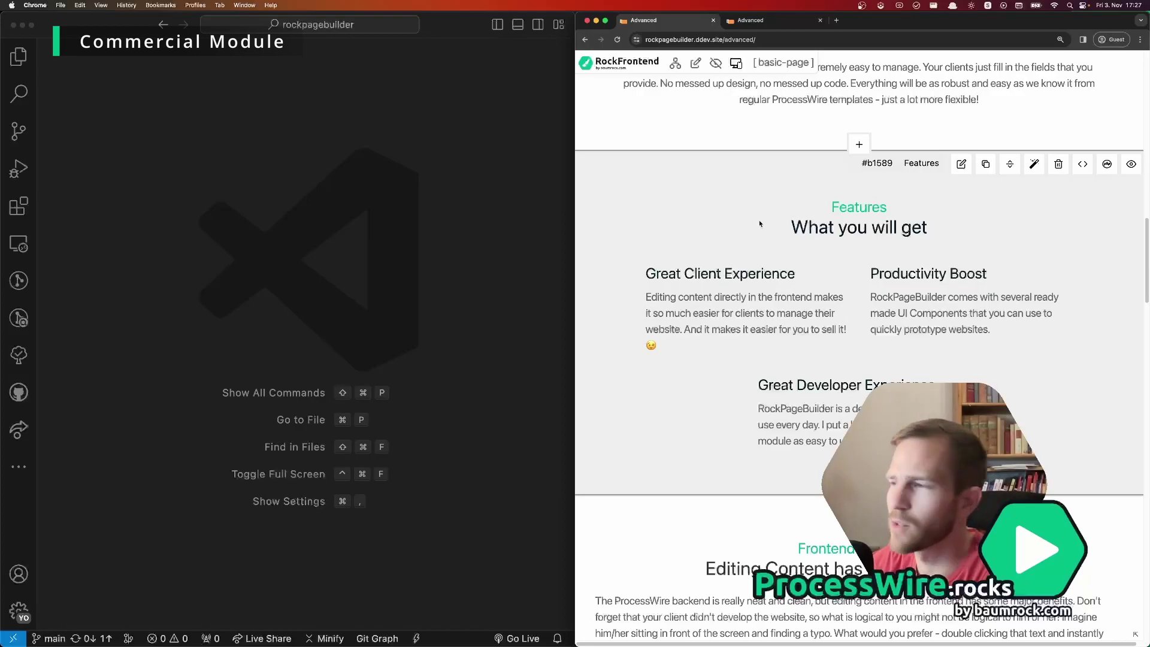
mouse_move(813, 285)
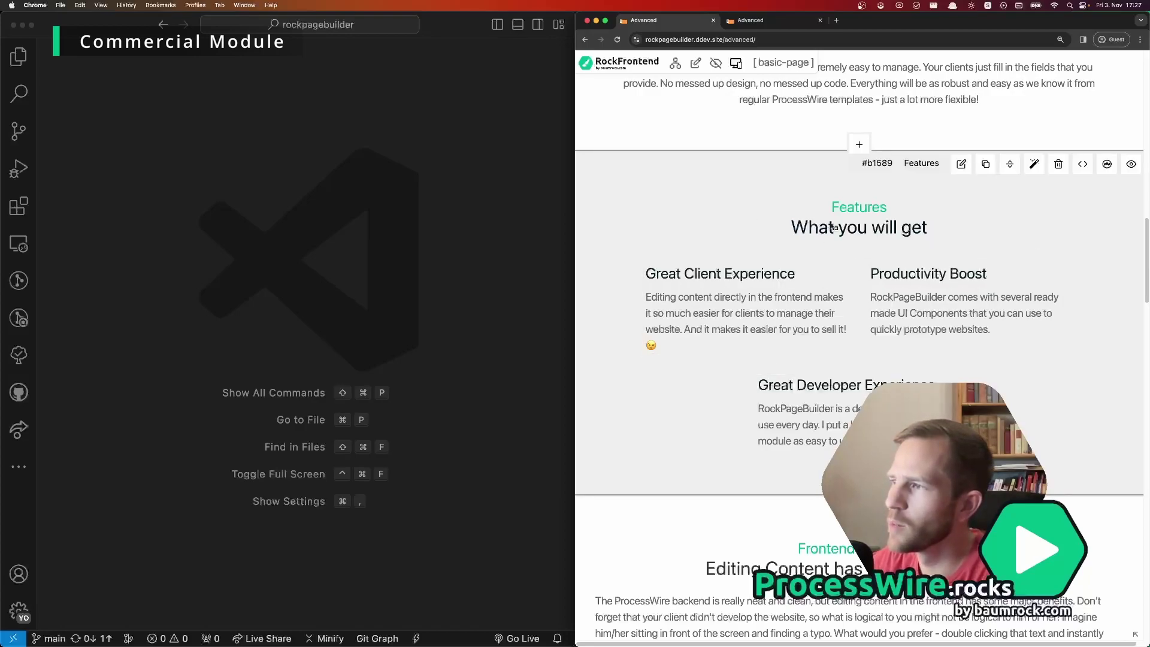
mouse_move(829, 409)
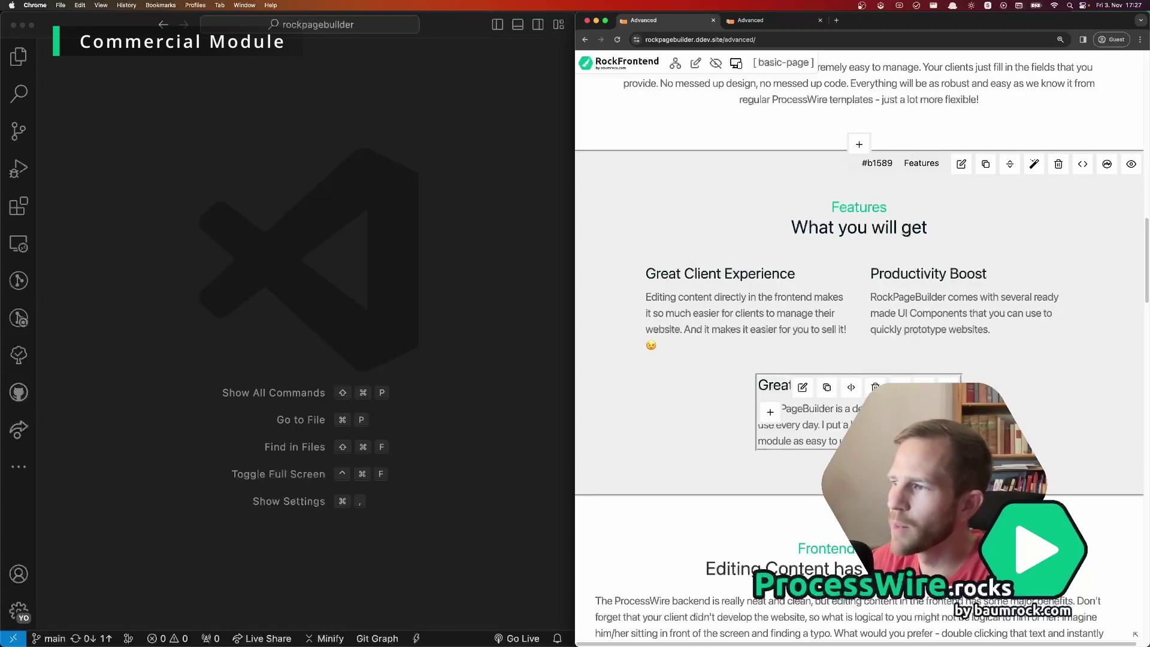
mouse_move(657, 320)
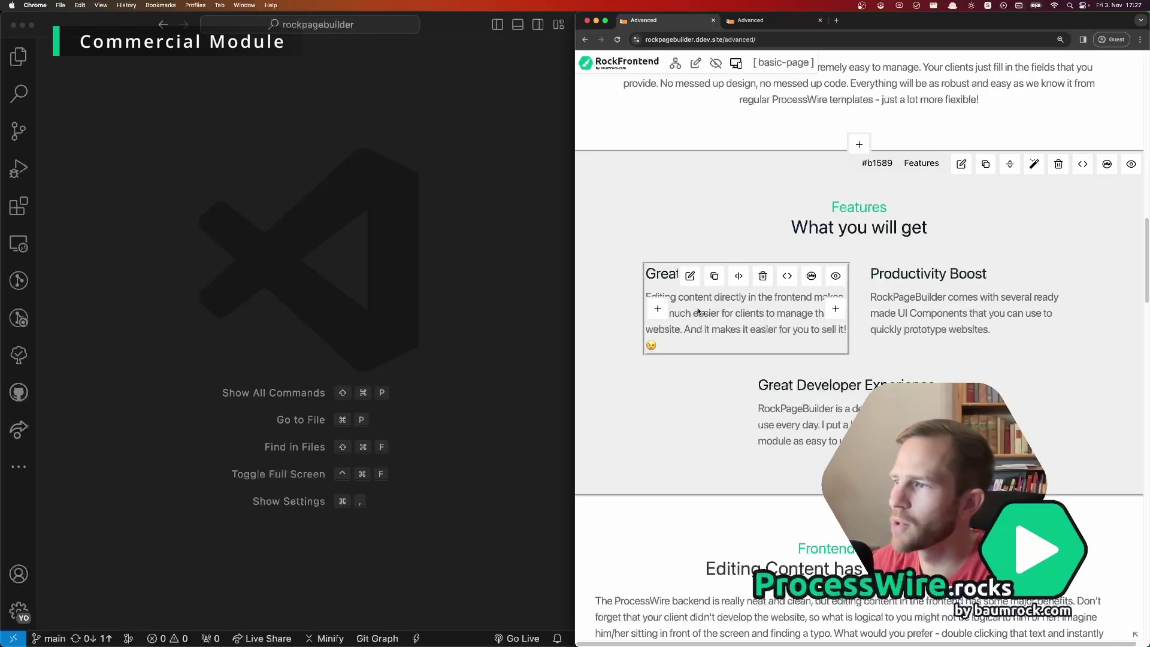
left_click_drag(699, 312, 815, 407)
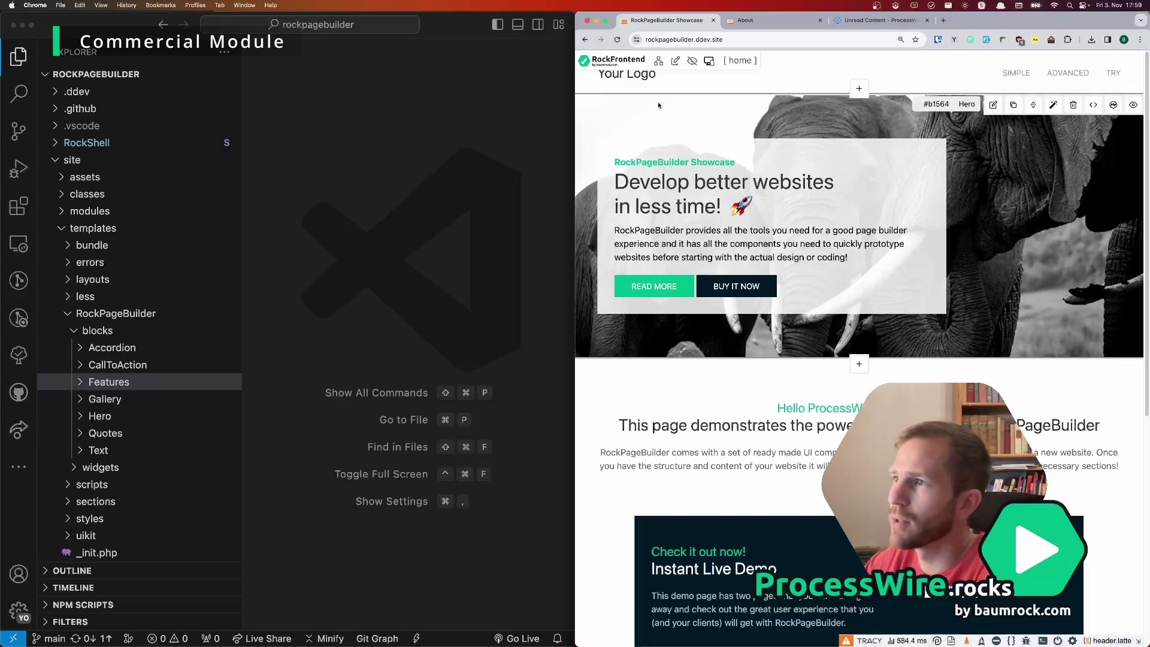
Step: From the page's backend editor, create a new block type with technical name Demo
left_click(675, 61)
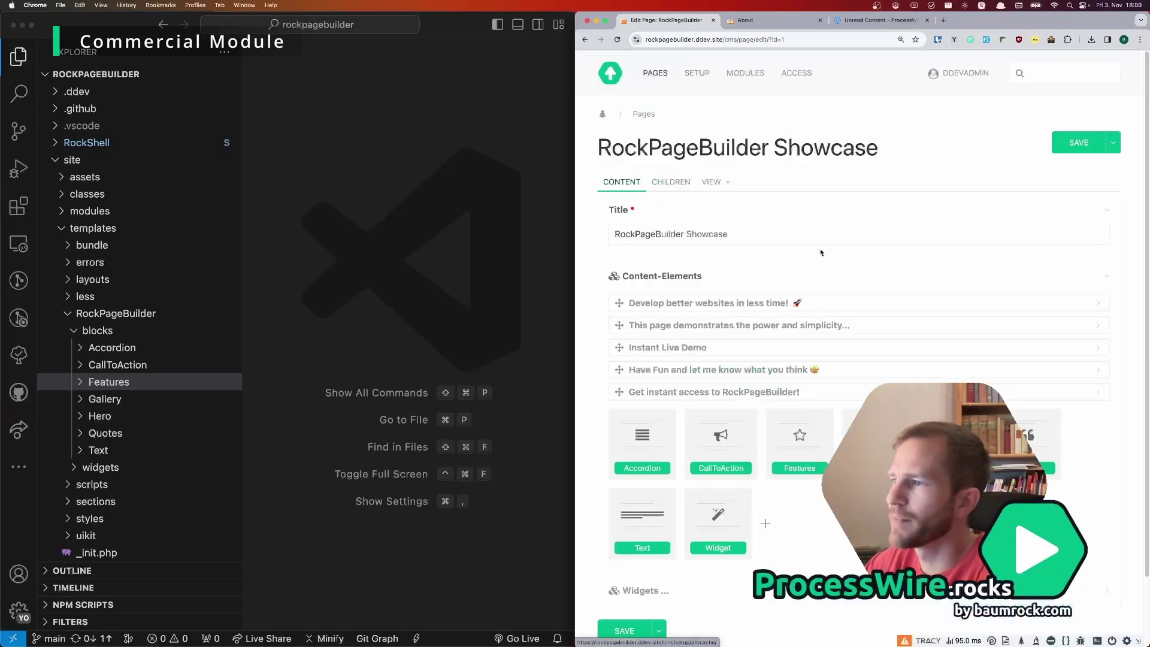
scroll(830, 294, "down", 3)
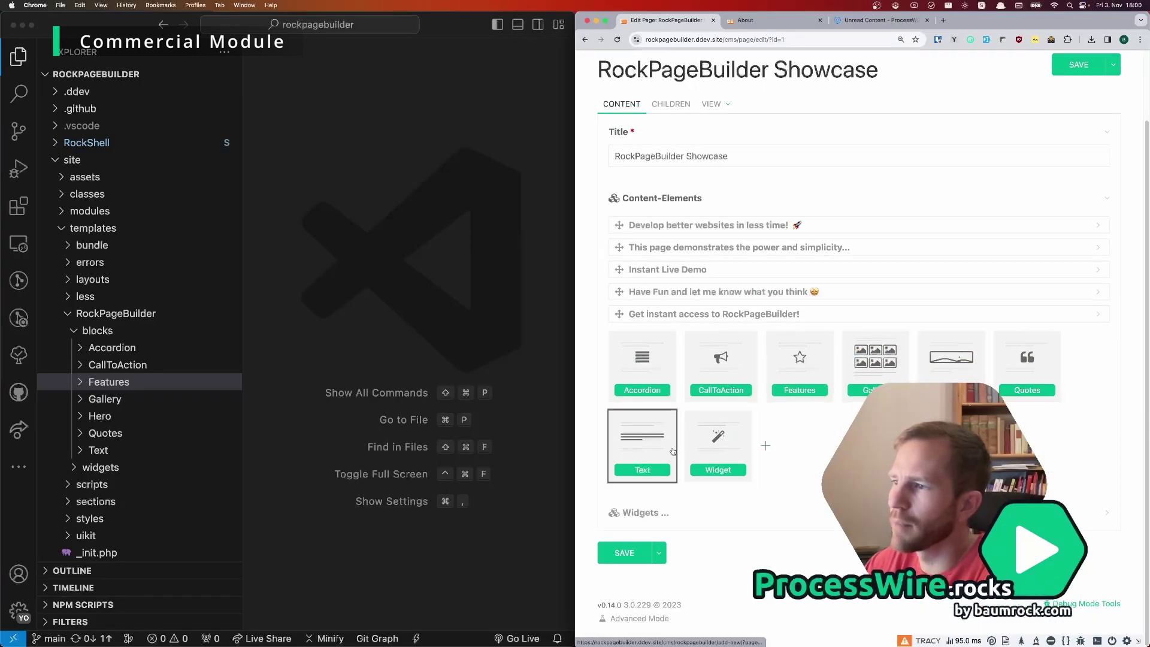
left_click(766, 447)
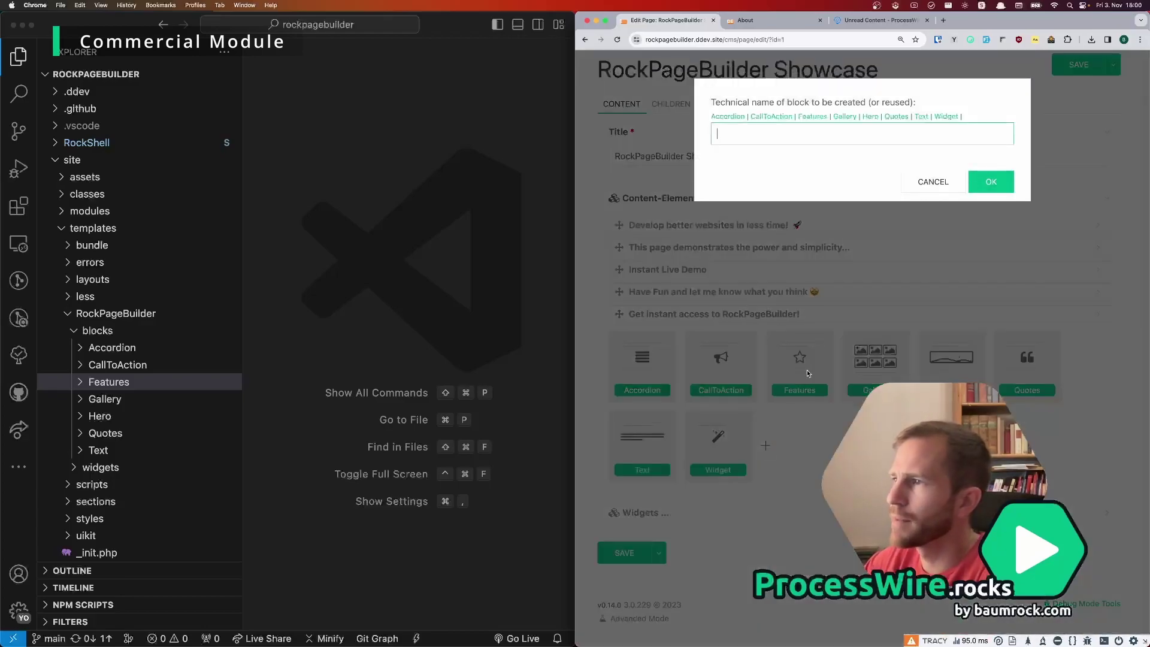
type("Demo")
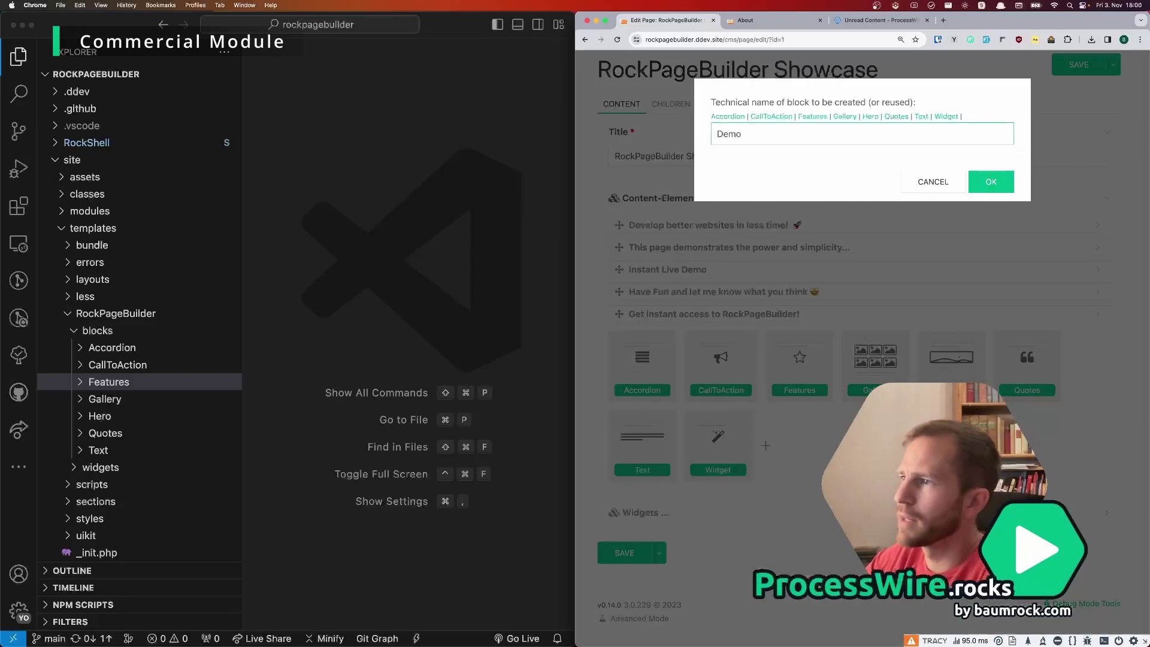
left_click(996, 185)
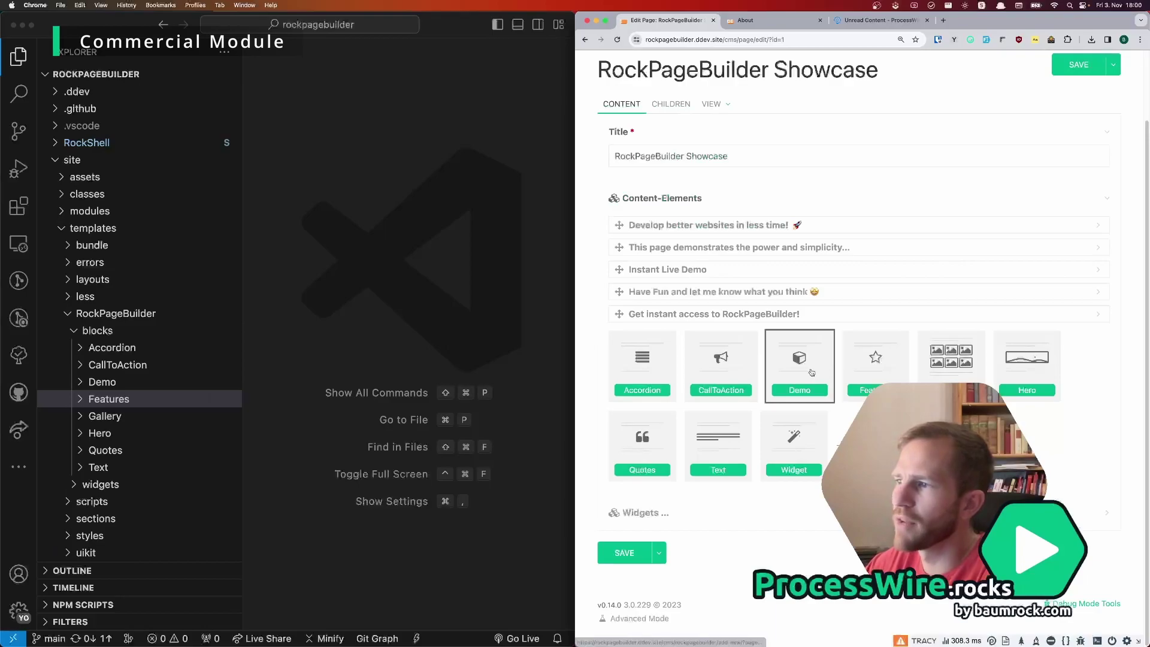
Step: Add a Demo block to the page and open blocks/Demo/Demo.php in VS Code
left_click(812, 373)
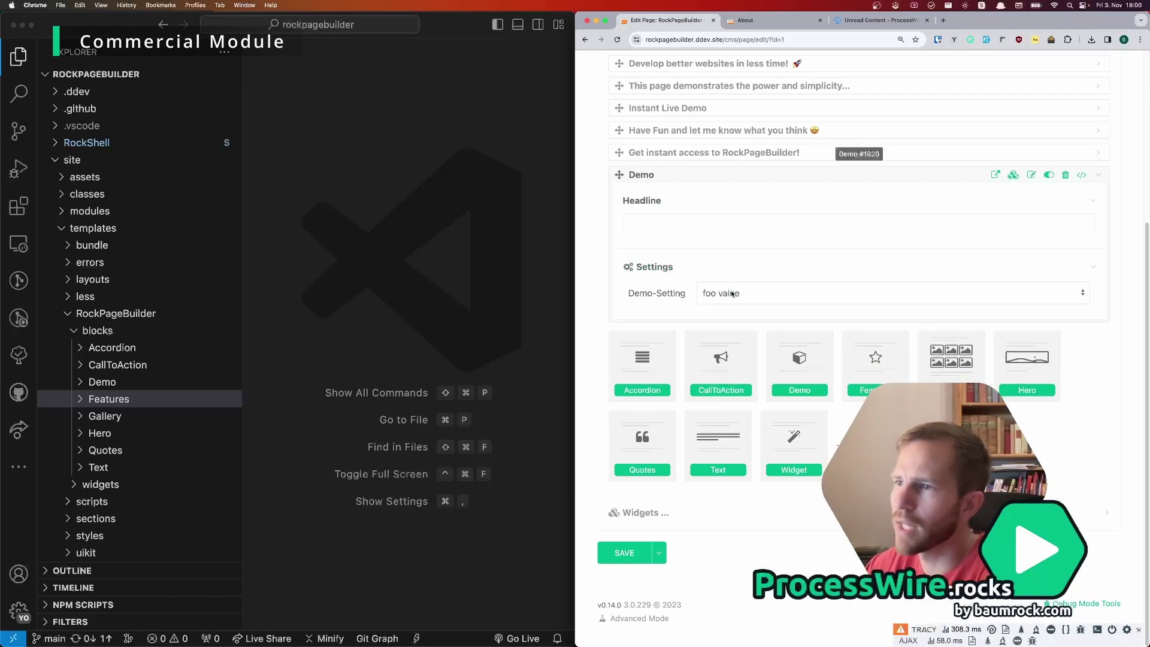
scroll(759, 296, "up", 3)
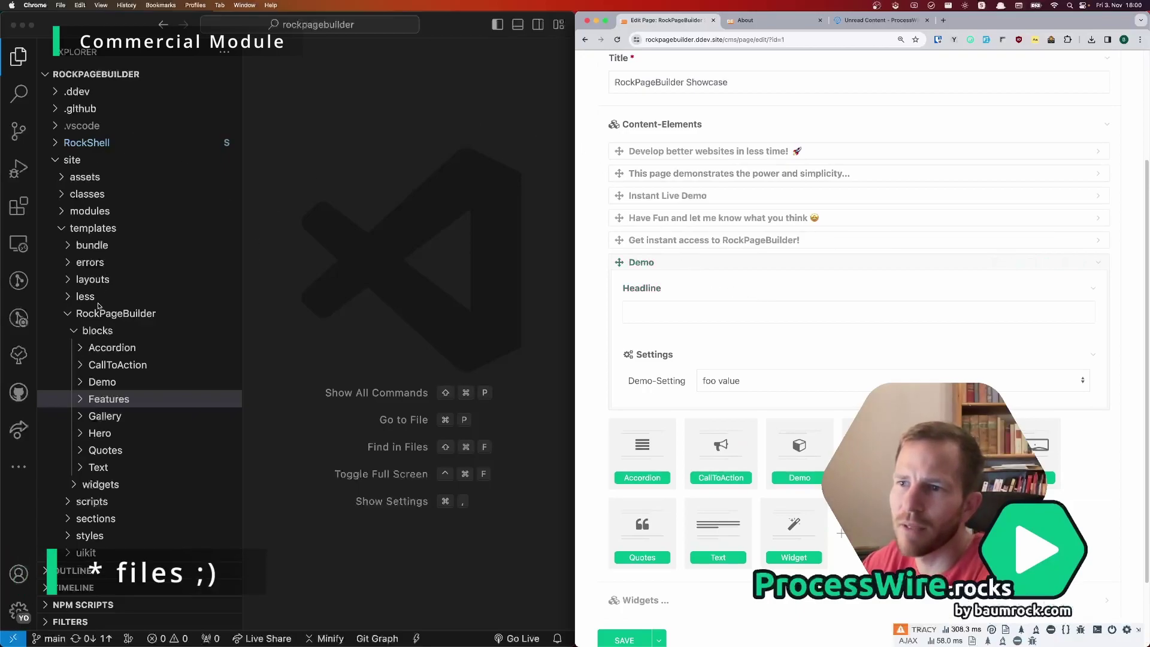
left_click(103, 382)
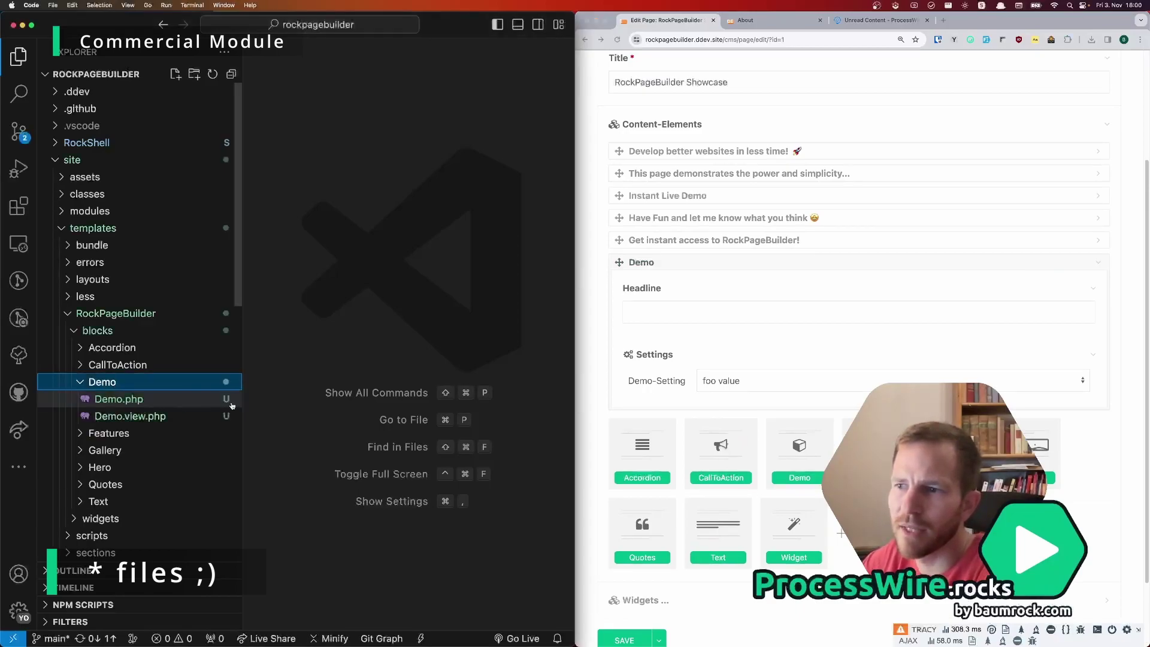
left_click(121, 402)
Step: Scroll through Demo.php, then open Demo.view.php with the caret on its last line
scroll(429, 214, "down", 7)
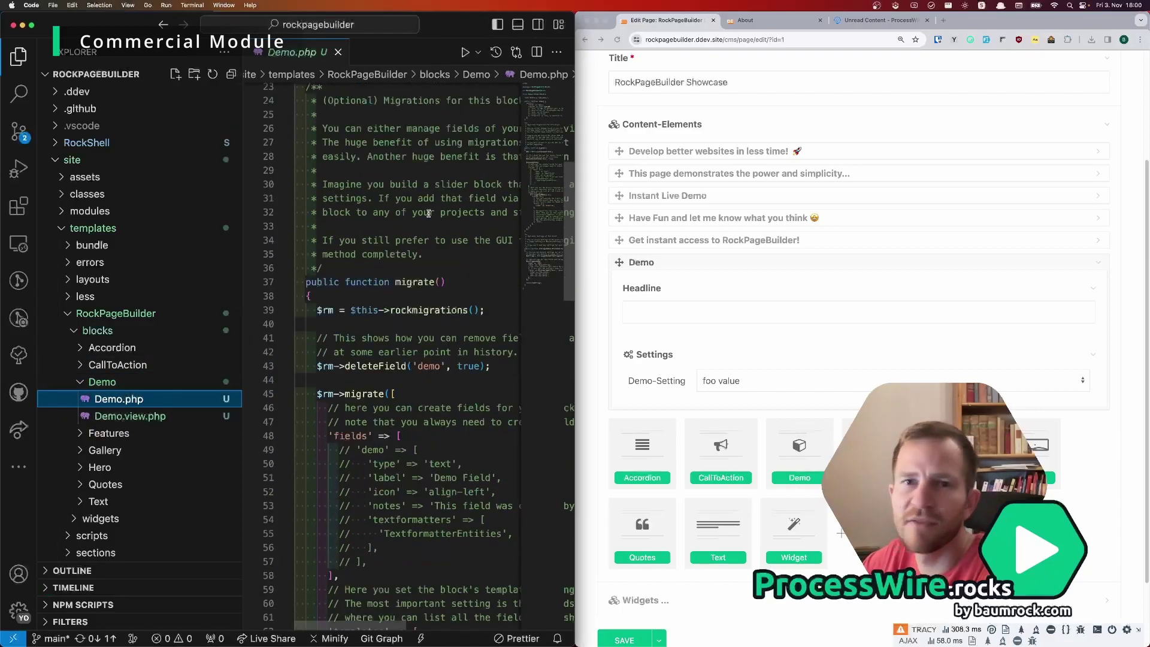
scroll(429, 213, "down", 7)
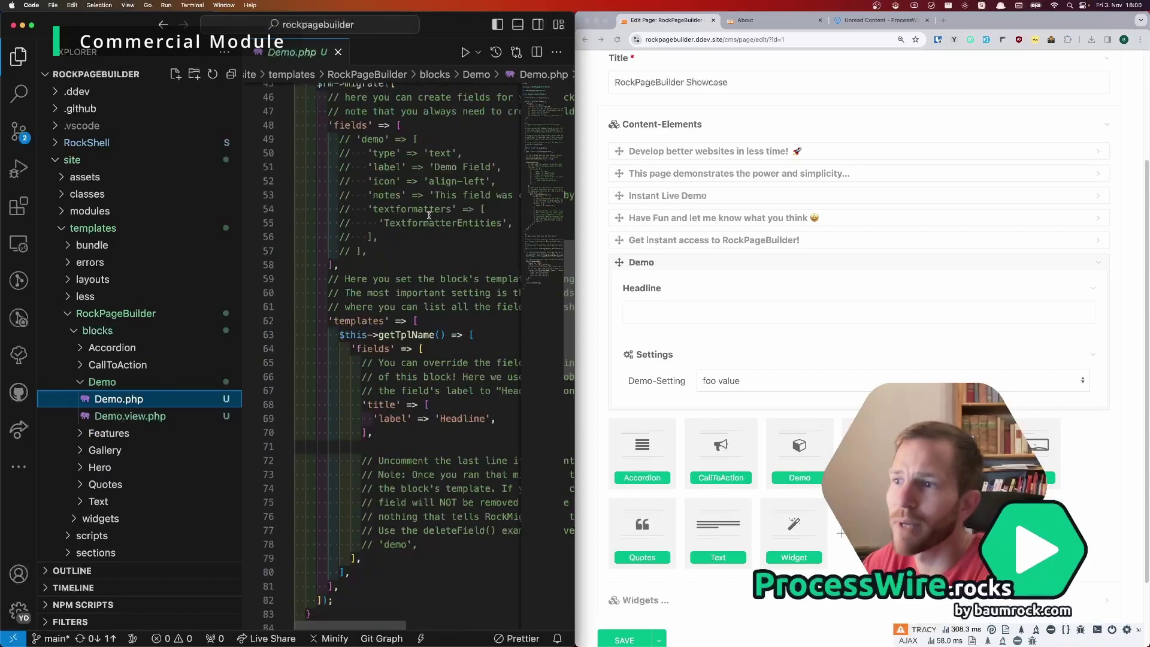
scroll(429, 216, "up", 4)
scroll(389, 297, "down", 5)
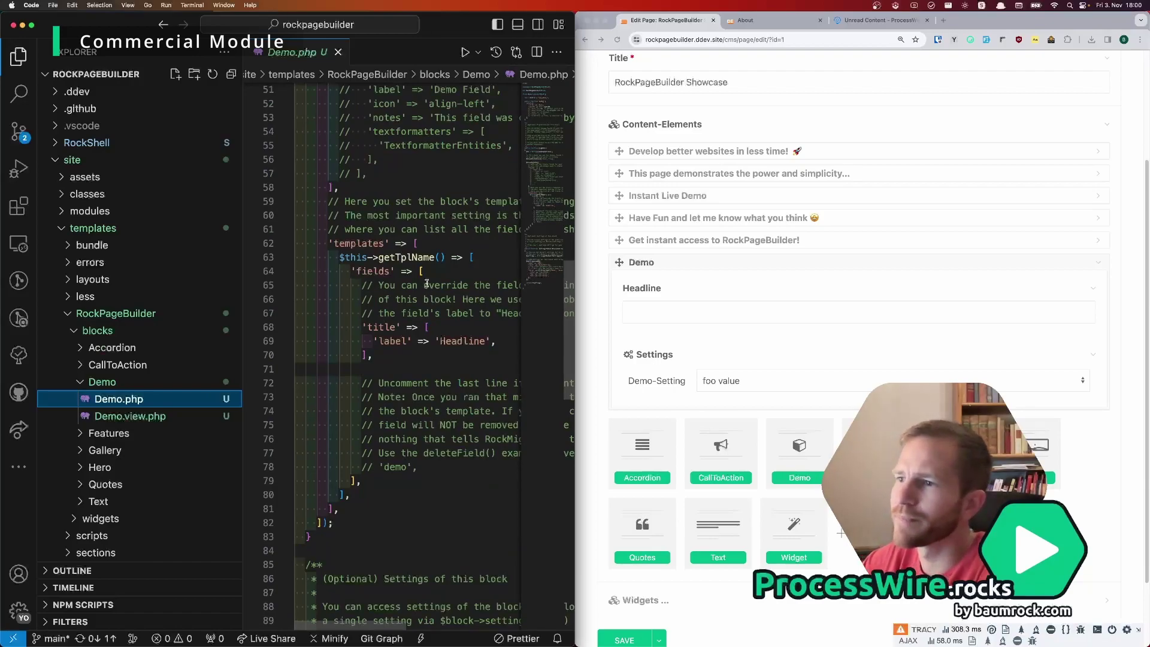
scroll(440, 274, "down", 3)
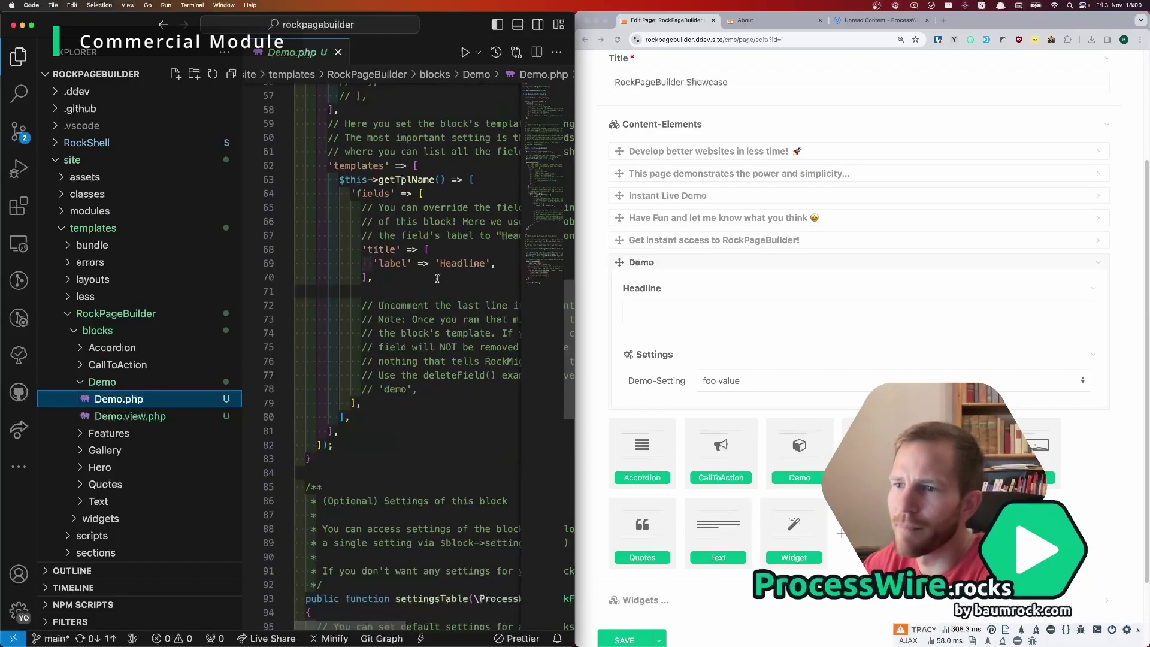
scroll(440, 255, "down", 3)
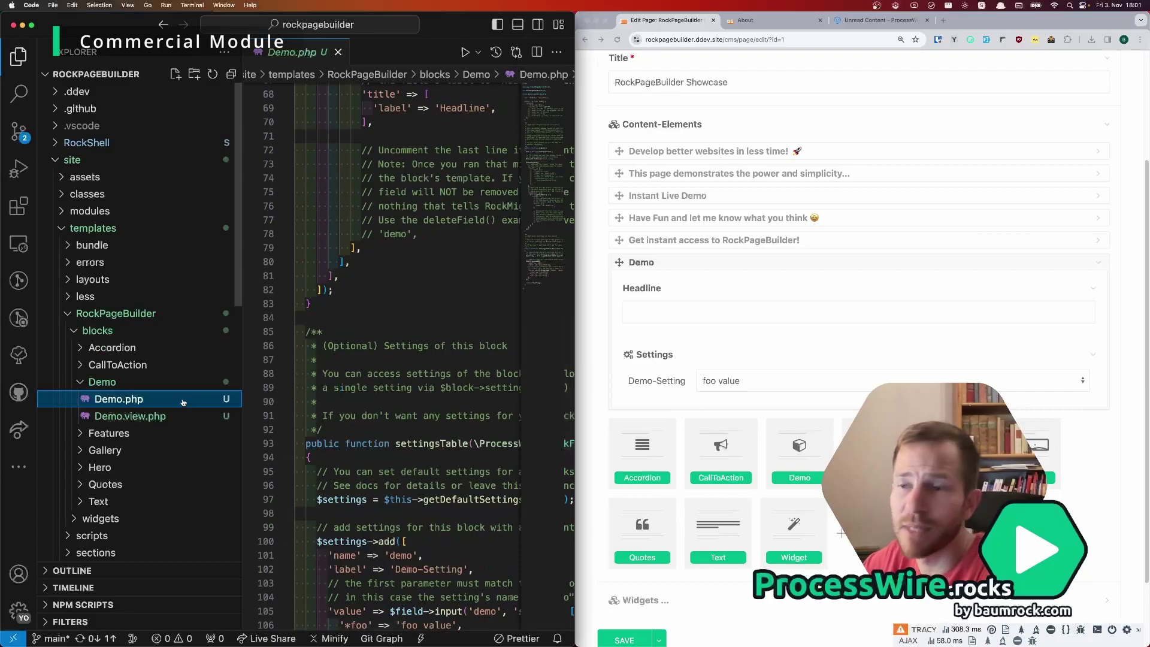
left_click(122, 420)
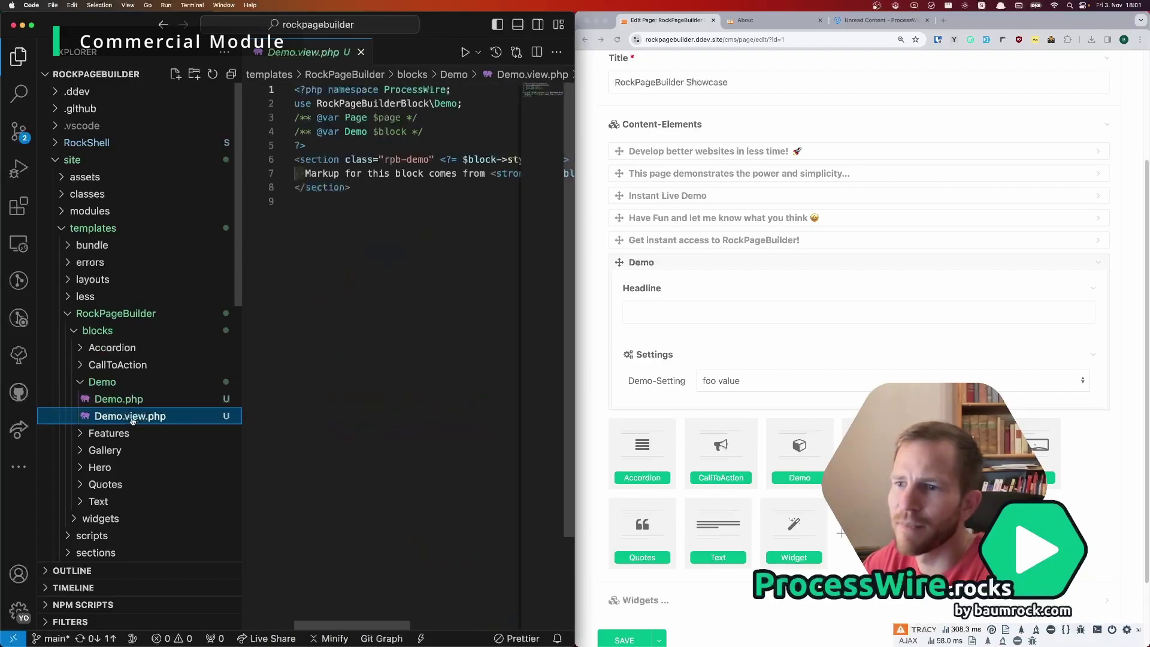
left_click(297, 368)
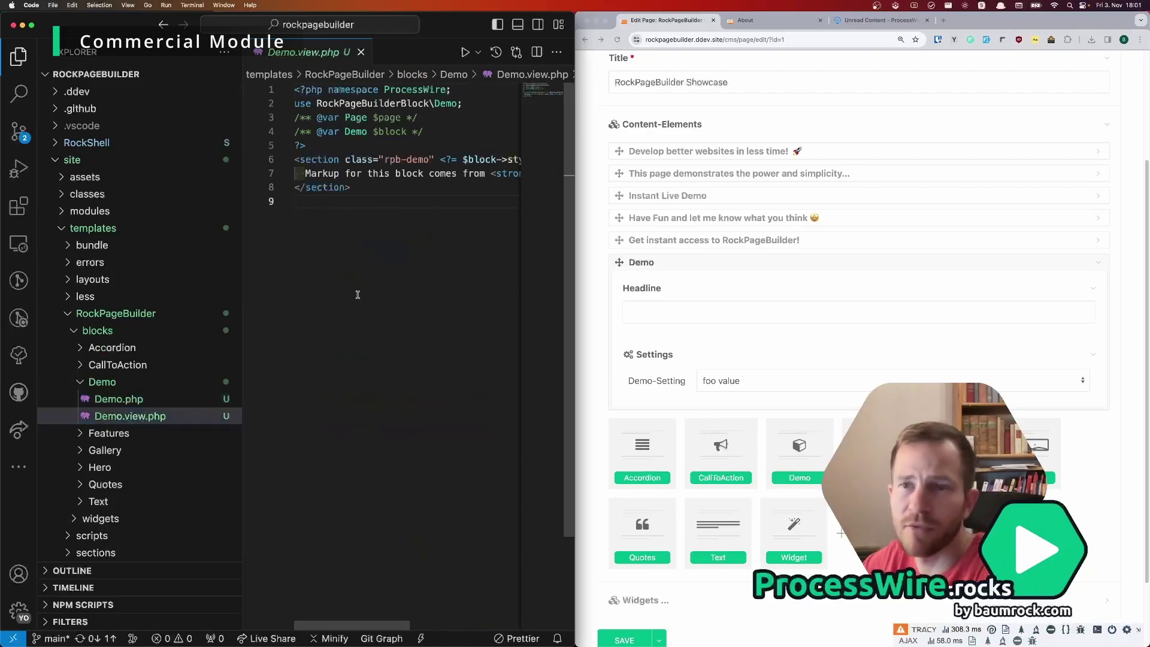
Step: Enter 'Hello World' as the Demo block's headline and drag it to the top of Content-Elements
left_click(717, 314)
left_click(717, 314)
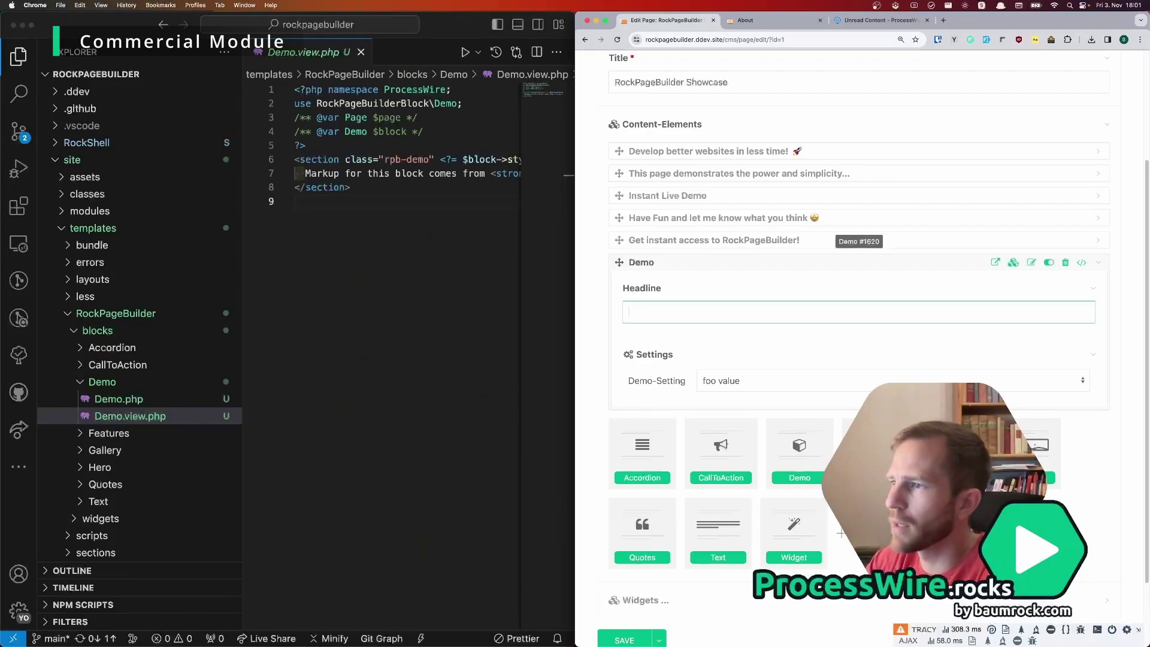
type("Hello World")
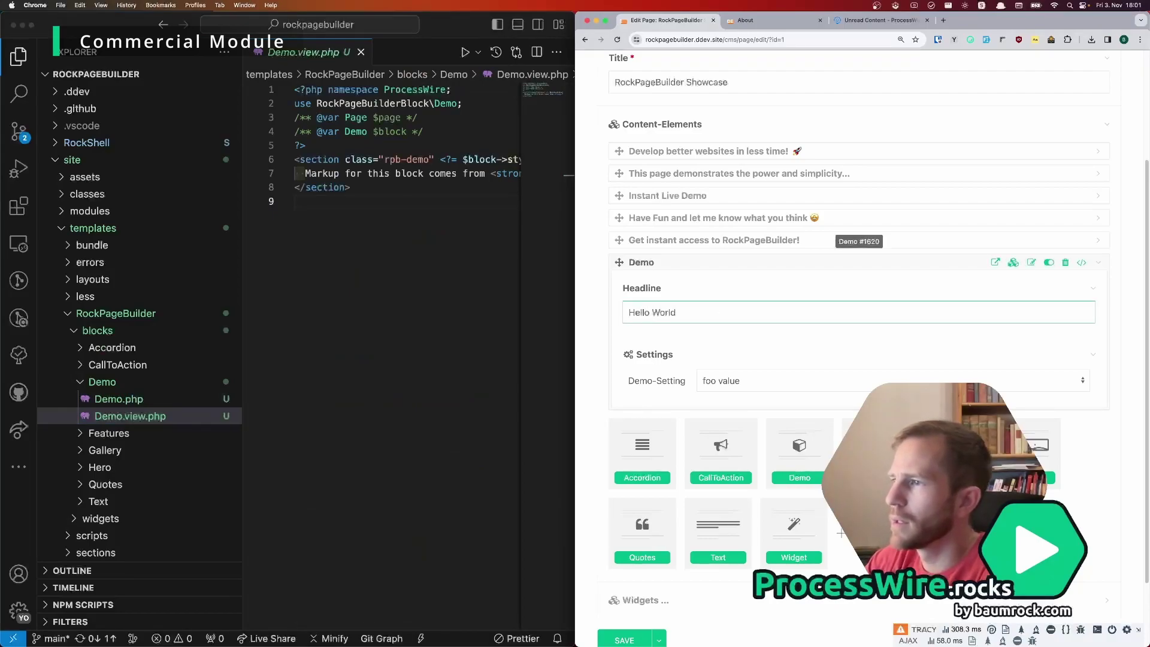
left_click_drag(674, 264, 690, 157)
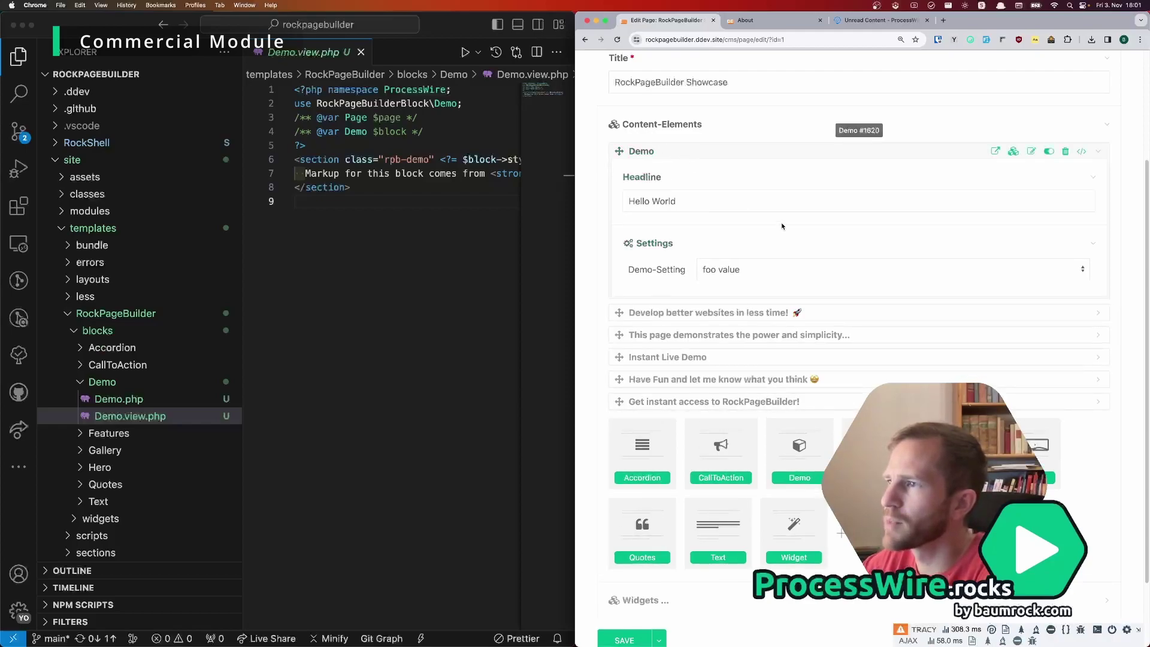
scroll(1013, 149, "up", 5)
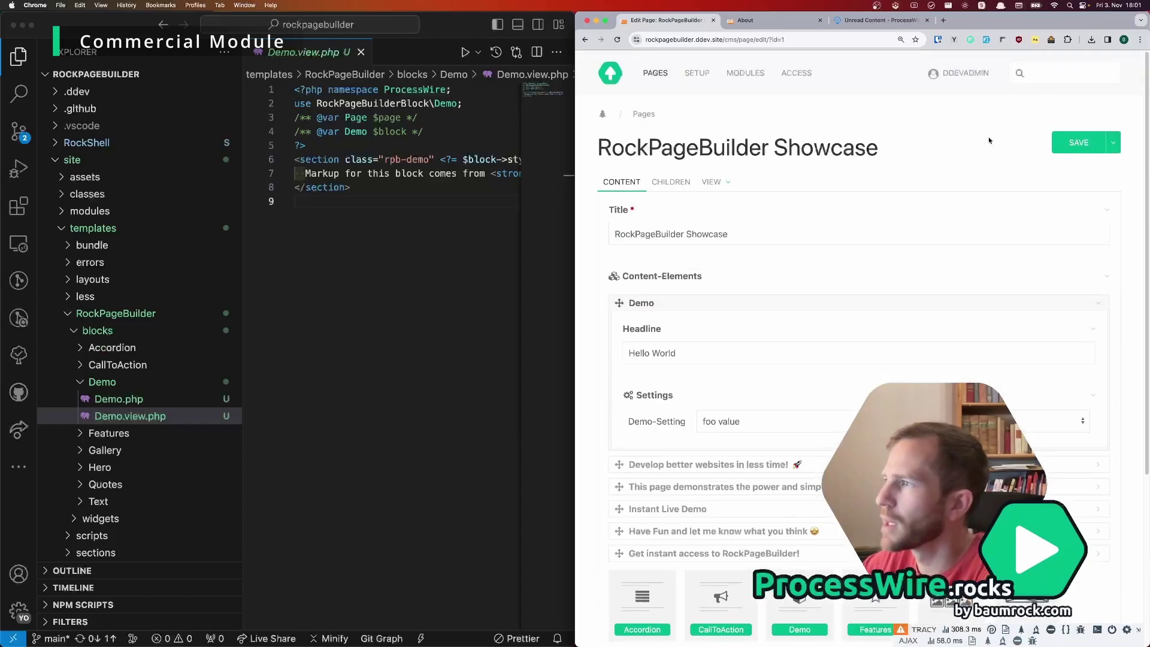
Step: Save and view the page, then drag the Demo block just above Hello ProcessWire Friend
mouse_move(1097, 153)
left_click(1060, 190)
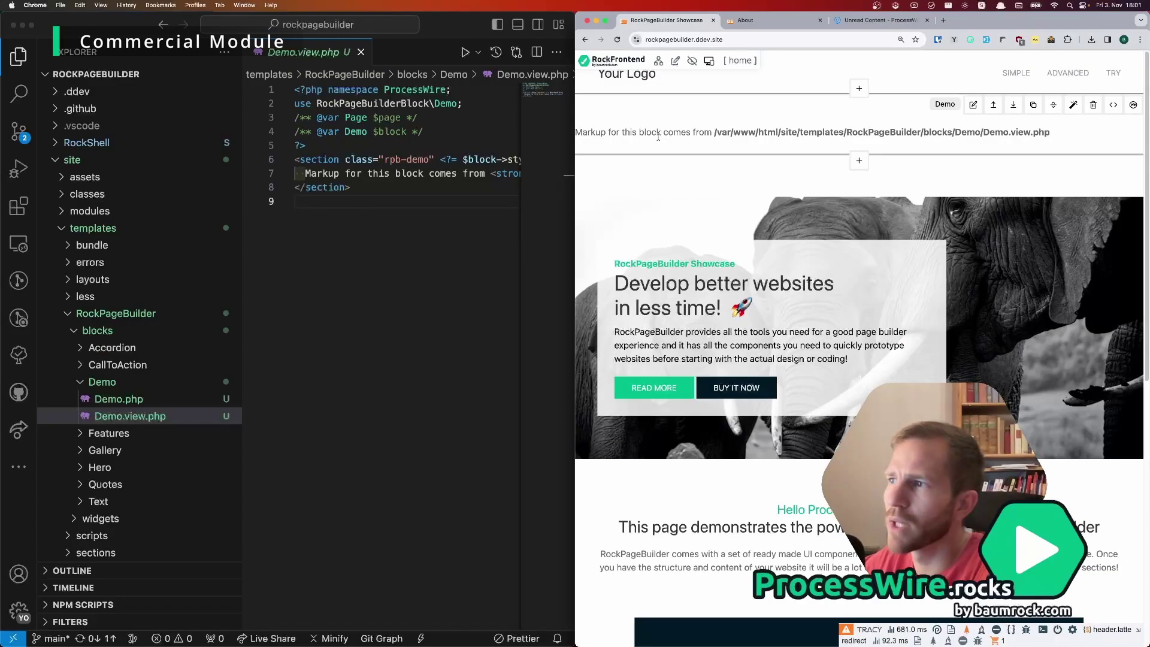
left_click_drag(662, 147, 697, 344)
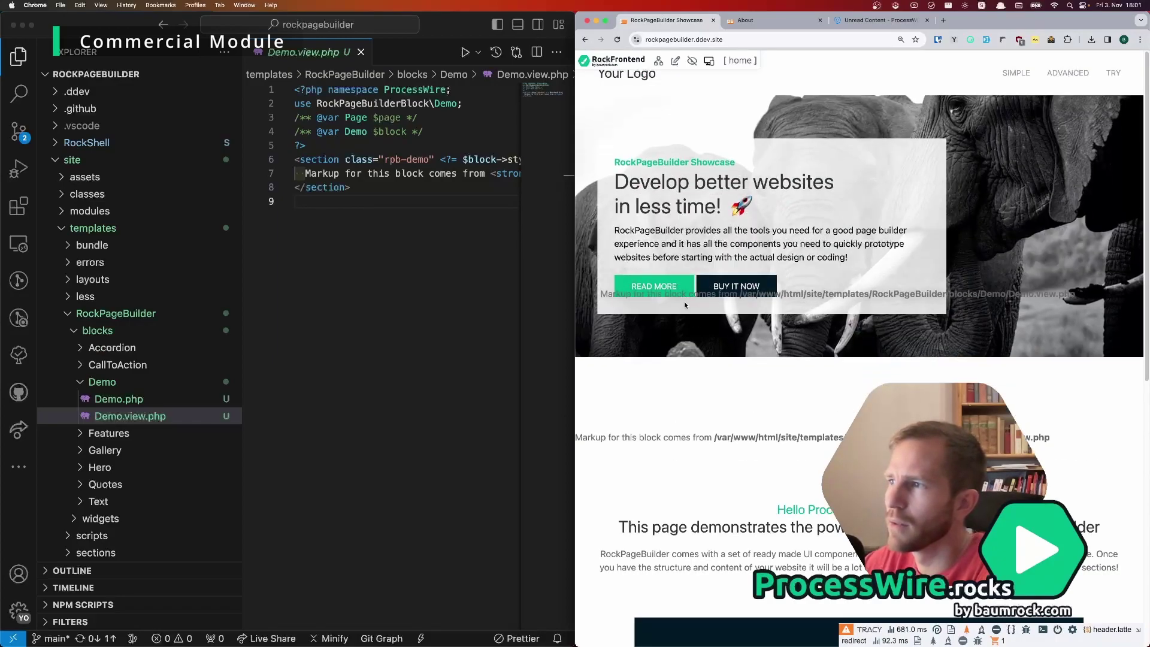
scroll(697, 344, "down", 5)
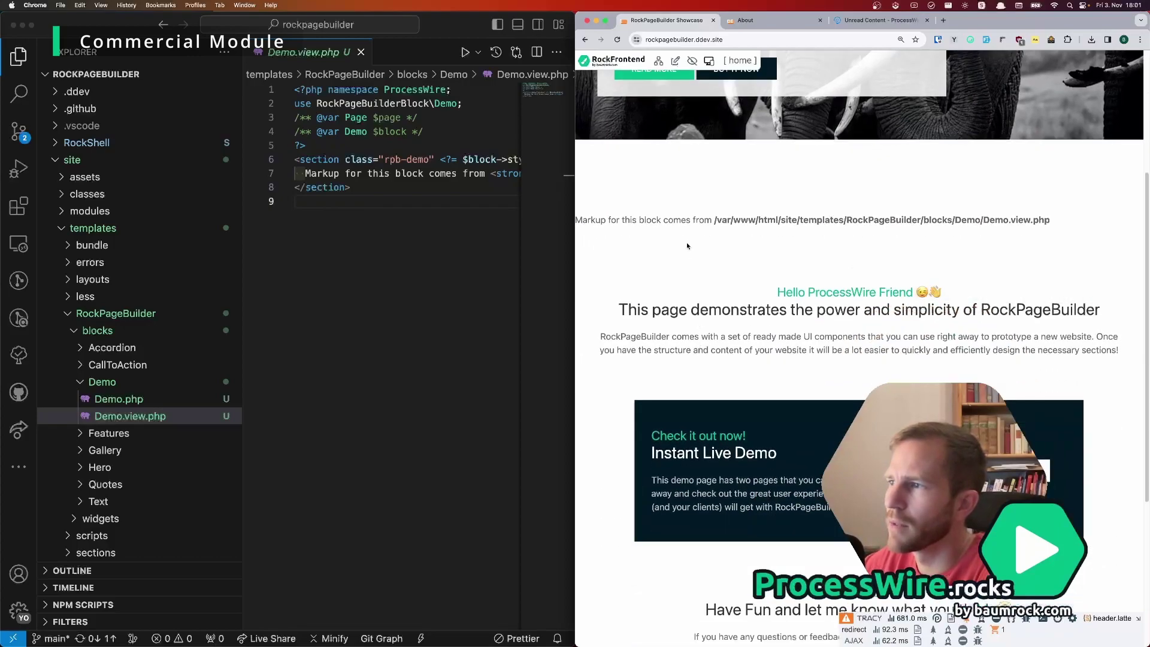
left_click_drag(693, 358, 731, 234)
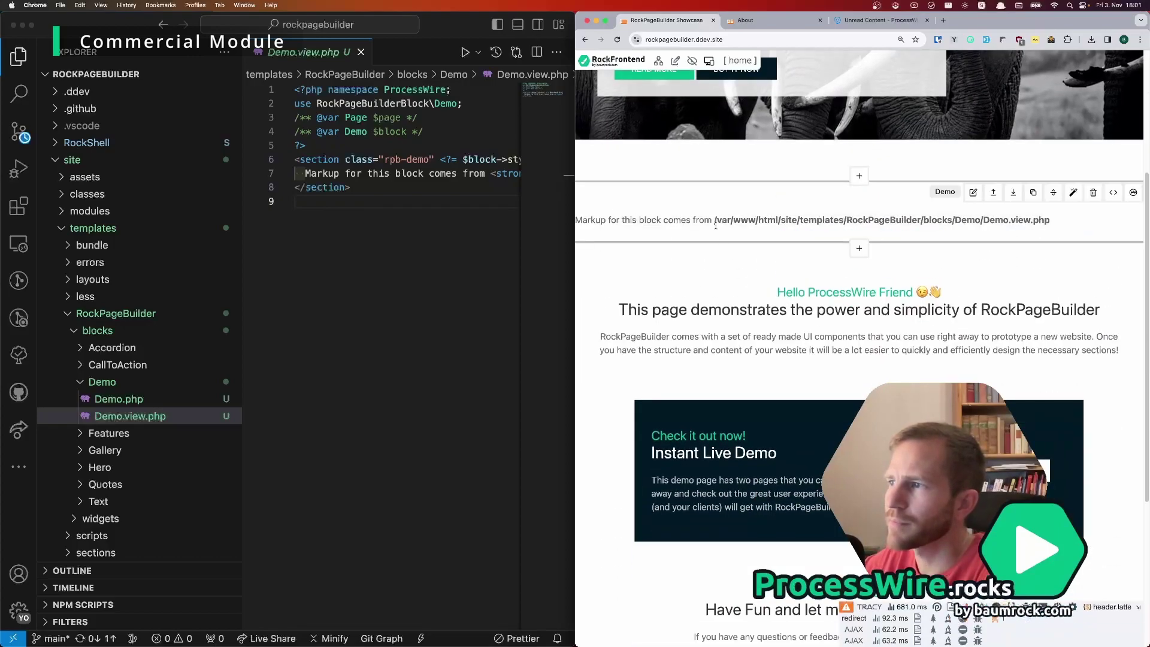
Step: Change the Demo block's Demo-Setting dropdown to 'bar value' and save the block
left_click(973, 192)
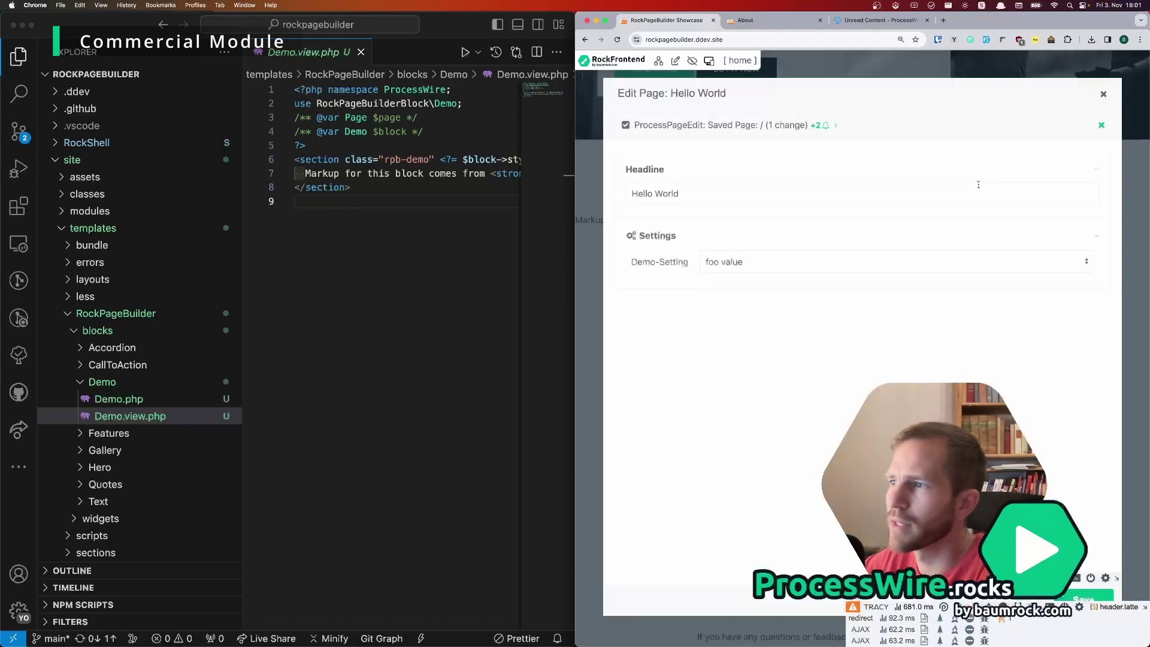
left_click(862, 271)
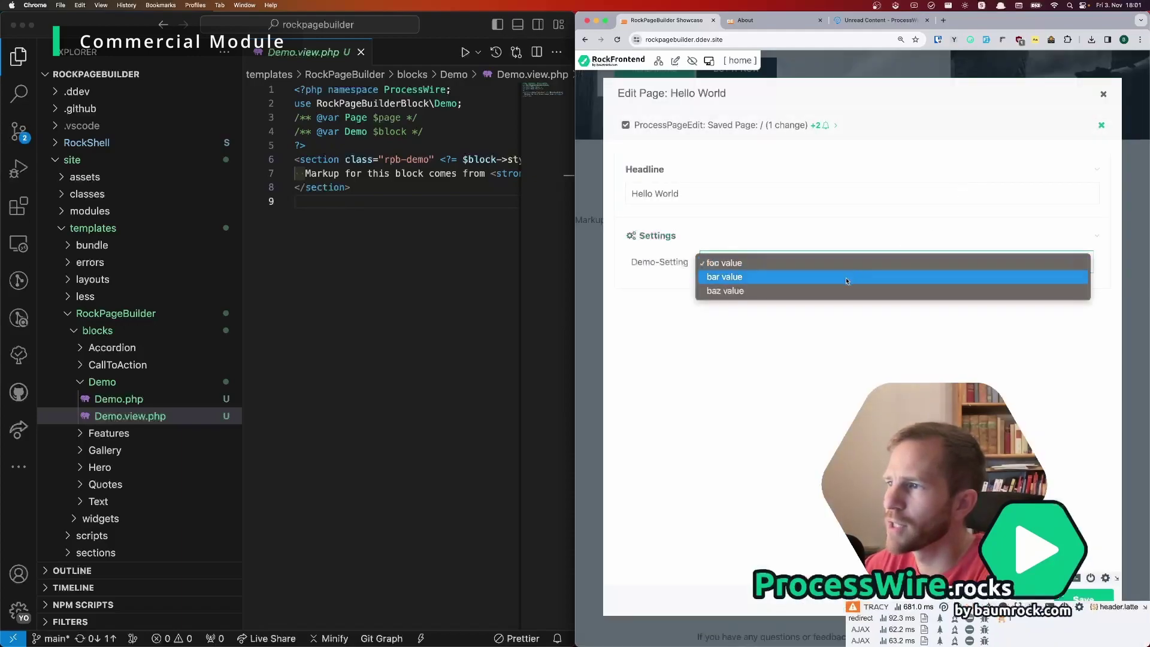
left_click(956, 274)
left_click(1084, 599)
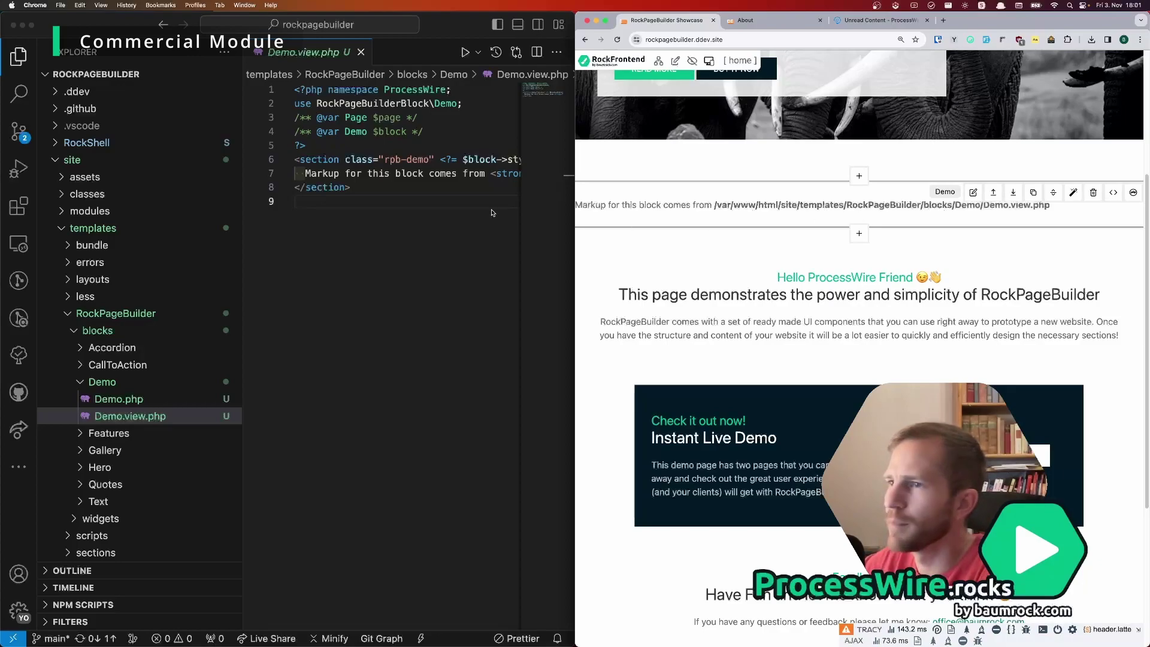
Step: In Demo.view.php, delete the styles() call from the section tag and the placeholder markup line
left_click(366, 210)
key("super+b")
key("Up")
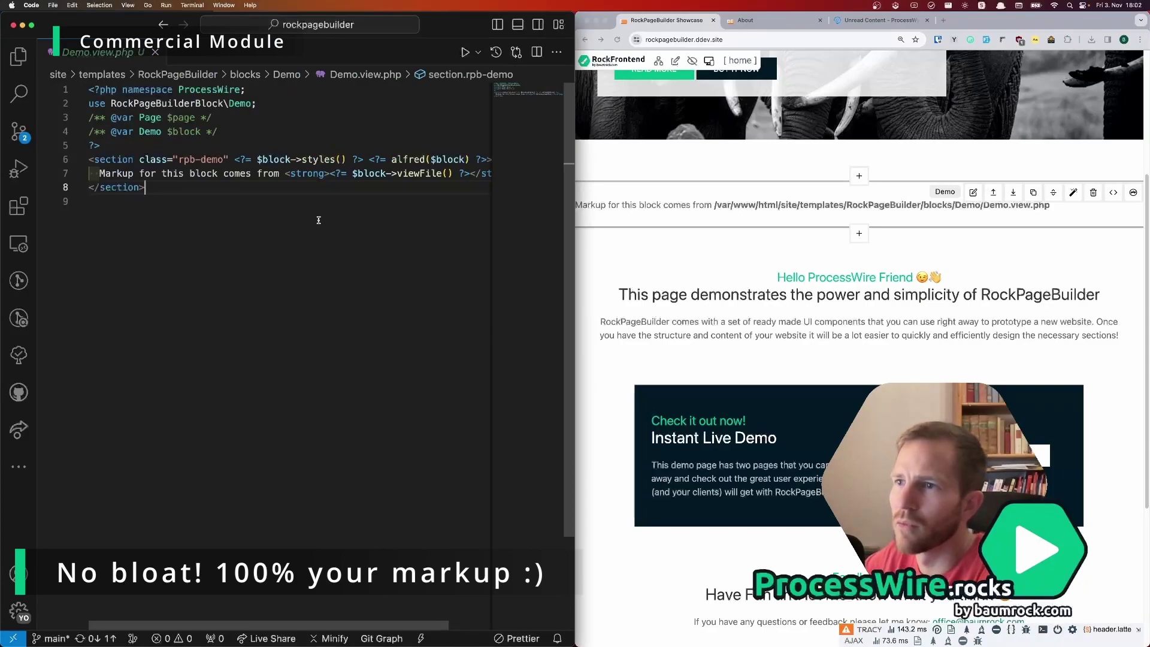
key("Up")
key("Up")
key("alt+Right")
key("alt+Right")
key("alt+Right")
key("Right")
key("Delete")
key("Delete")
key("Delete")
key("Delete")
key("Delete")
key("Delete")
key("Delete")
key("Delete")
key("Delete")
key("Delete")
key("Delete")
key("Delete")
key("Delete")
key("Delete")
key("Delete")
key("Delete")
key("Delete")
key("Delete")
key("Delete")
key("Delete")
key("Delete")
key("Delete")
key("Delete")
key("Delete")
key("Down")
key("End")
key("shift+Home")
key("BackSpace")
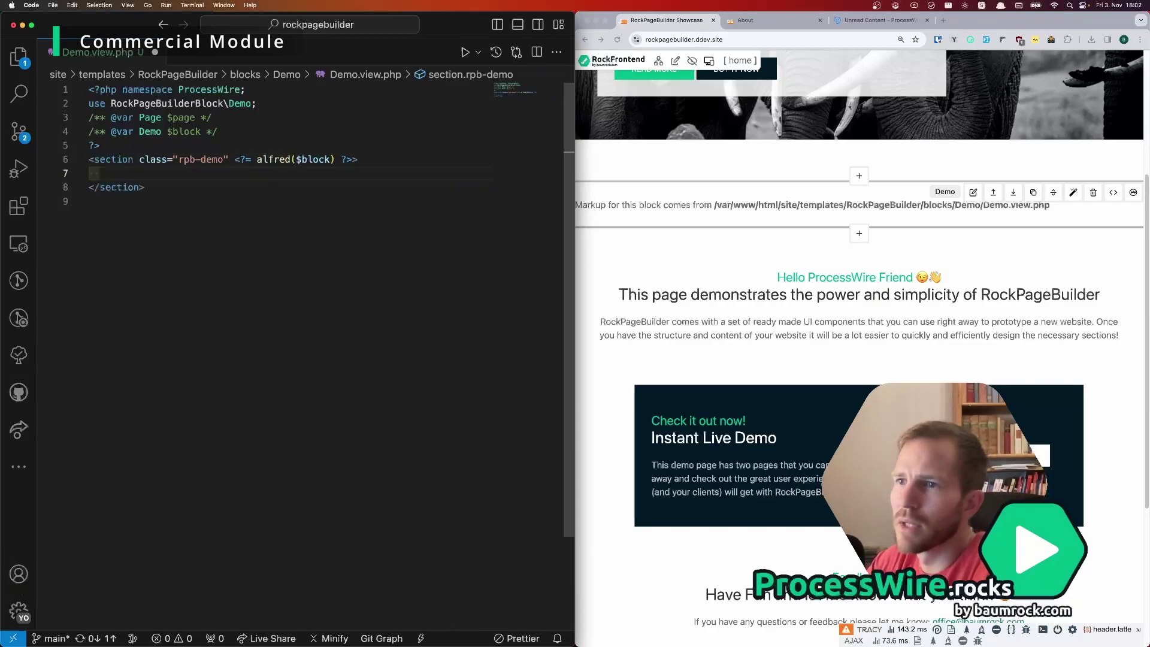
Step: Write <?= $block->title ?> inside the section and save Demo.view.php
type("<?= $block->title ?>")
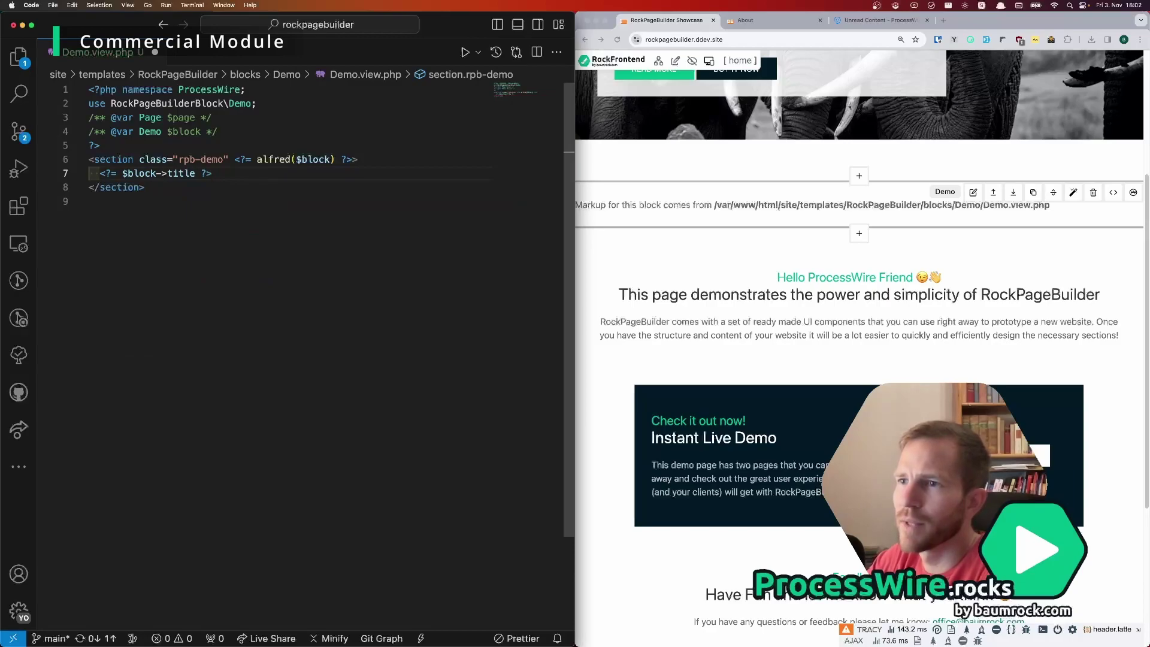
left_click(100, 145)
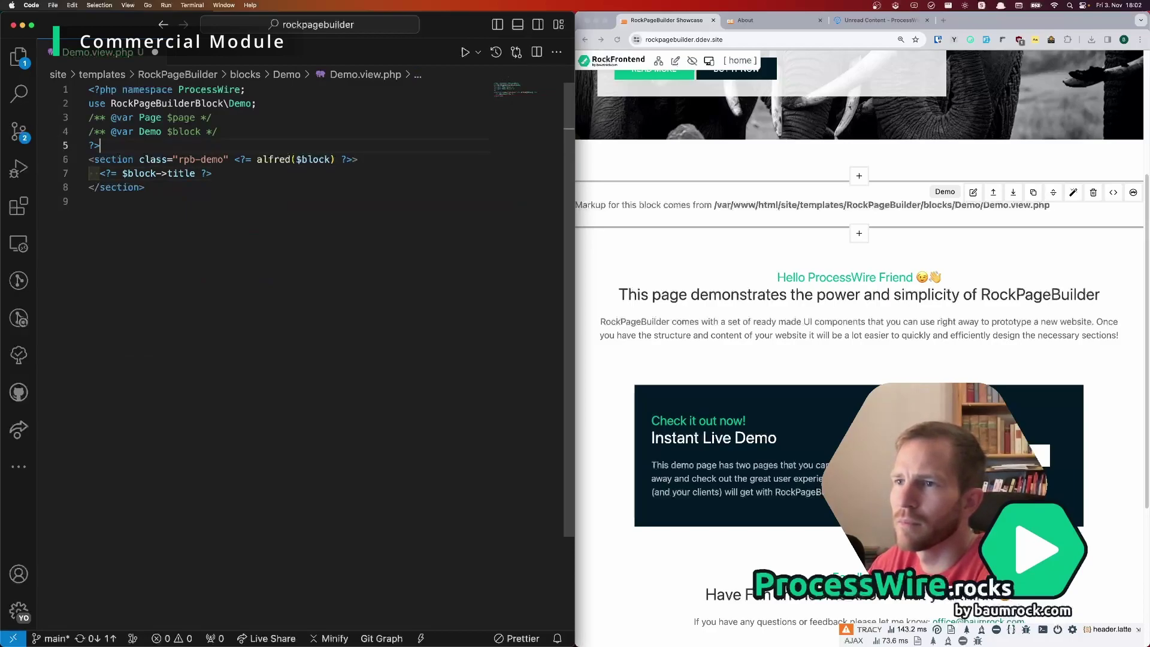
key("super+s")
left_click(605, 190)
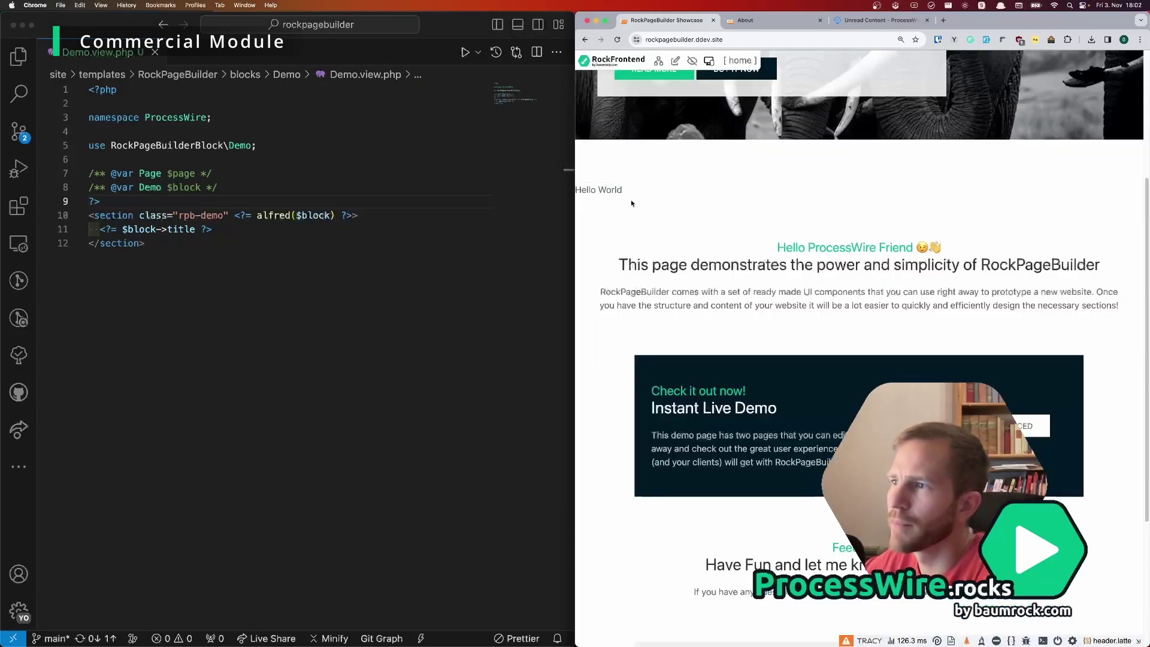
Step: Check the Hello World block's headline field in its edit modal, then close the modal
mouse_move(791, 191)
left_click(971, 192)
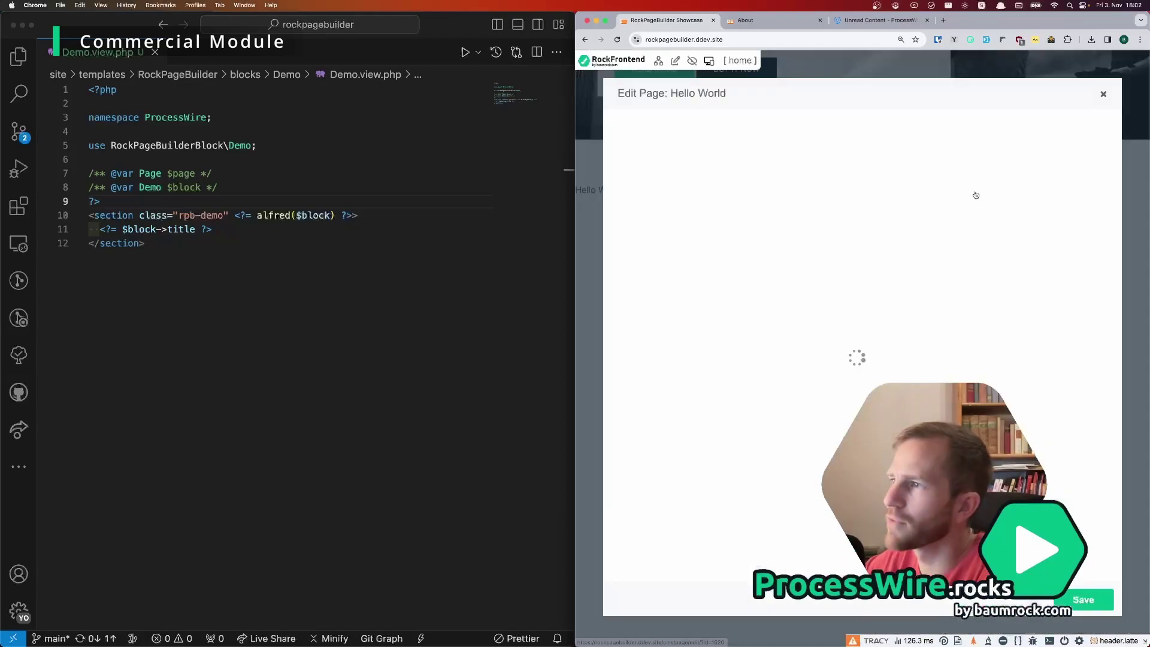
left_click_drag(696, 163, 619, 162)
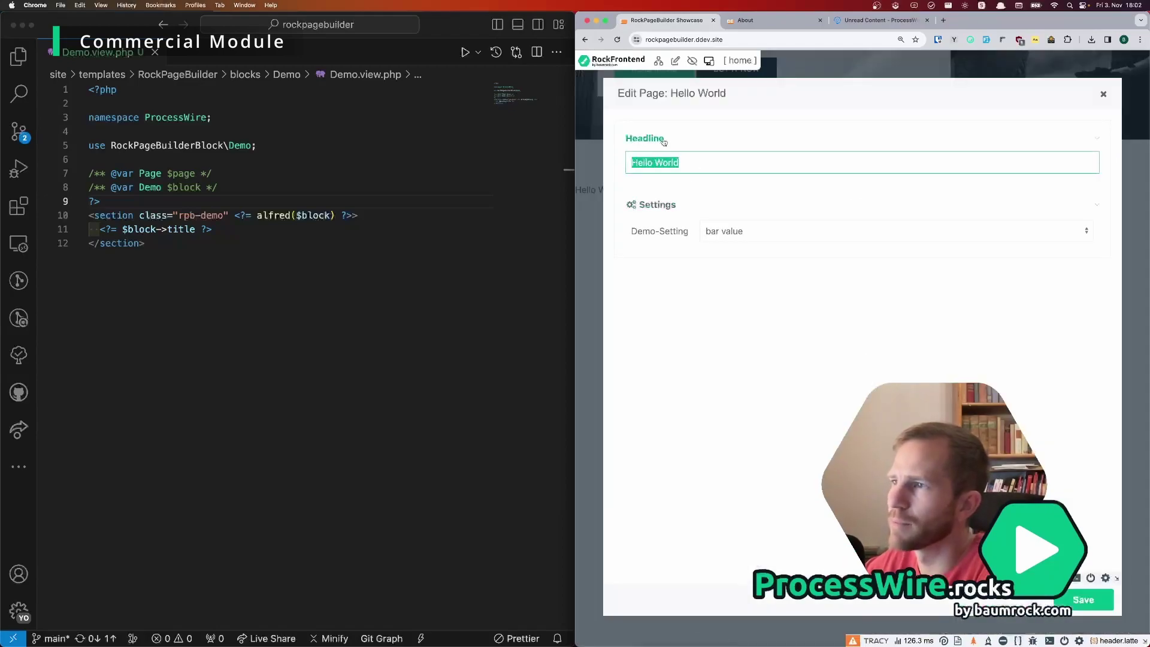
mouse_move(1095, 143)
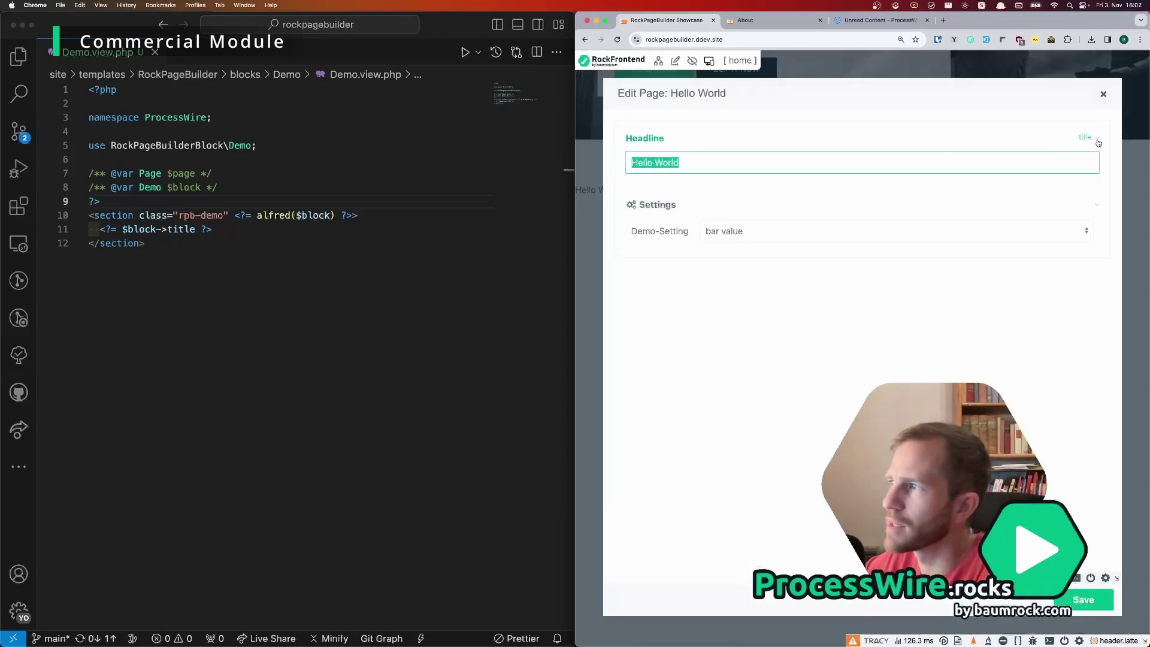
left_click(309, 309)
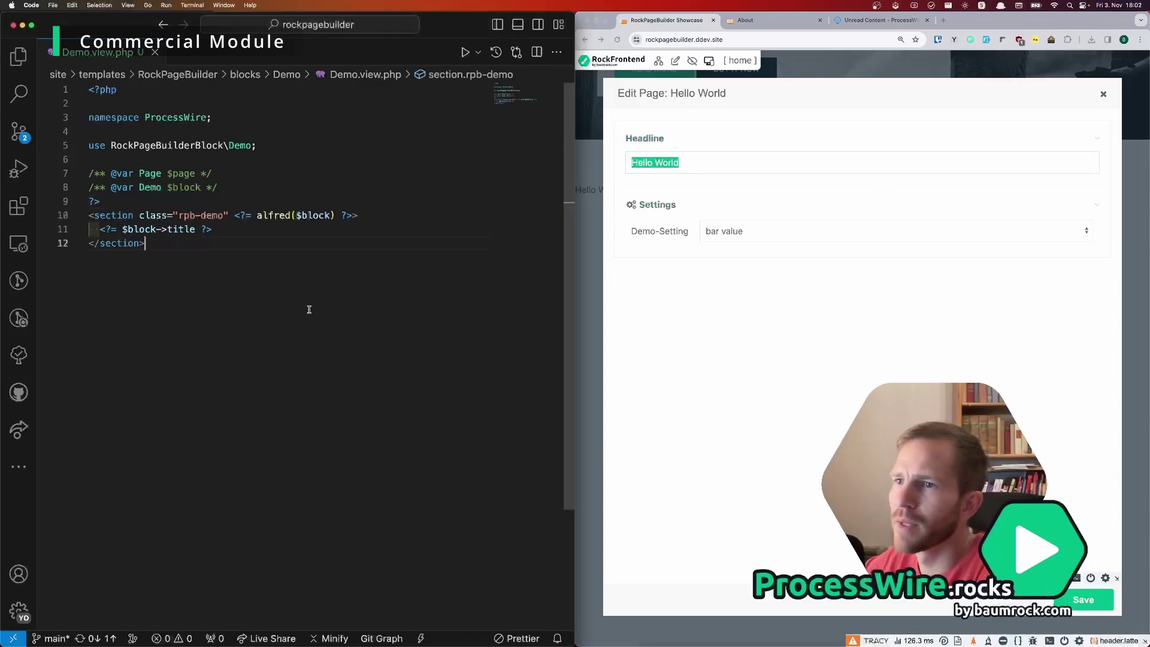
left_click(1105, 96)
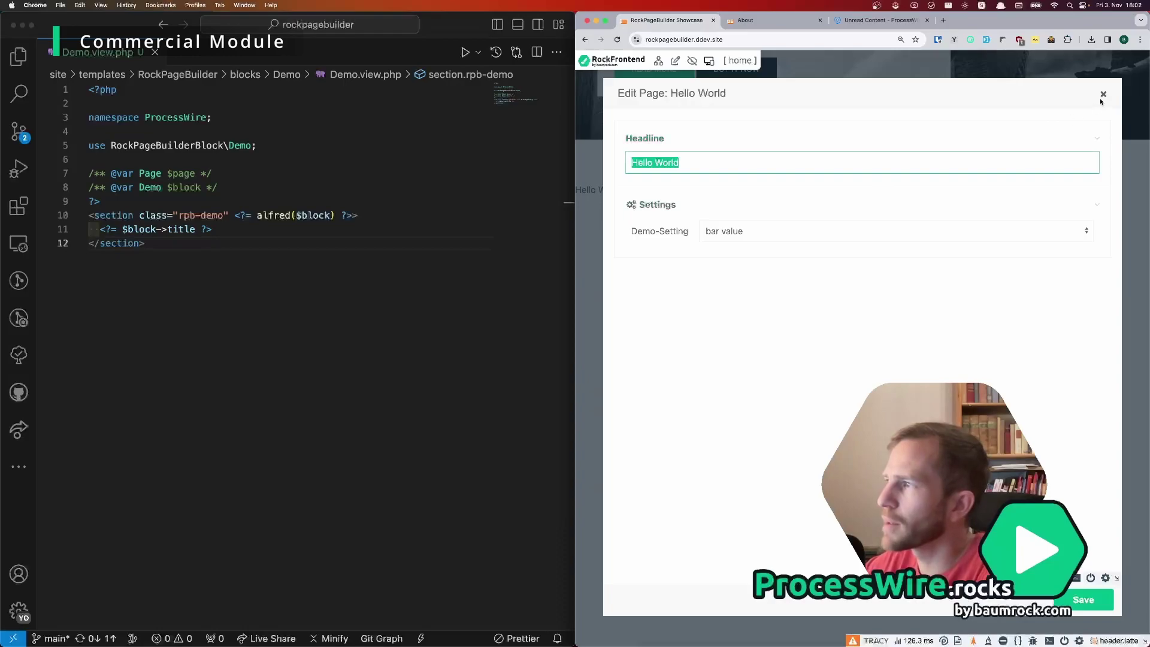
left_click(1103, 95)
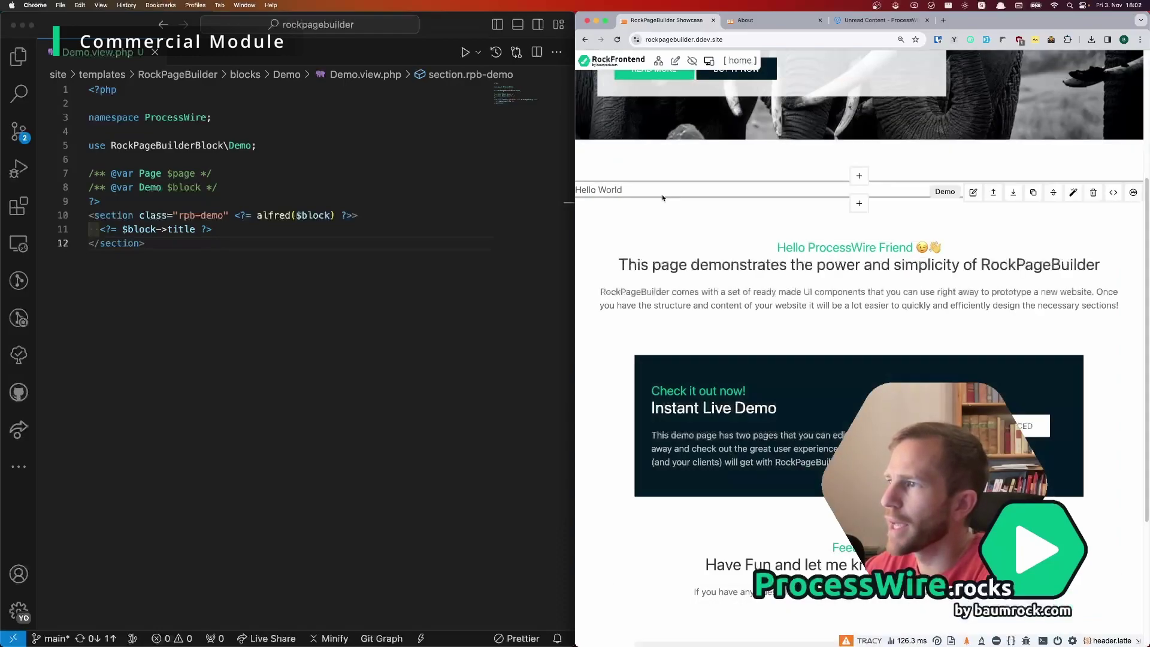
Step: Open the page in the ProcessWire admin and expand the Hello World block's fields
left_click(675, 61)
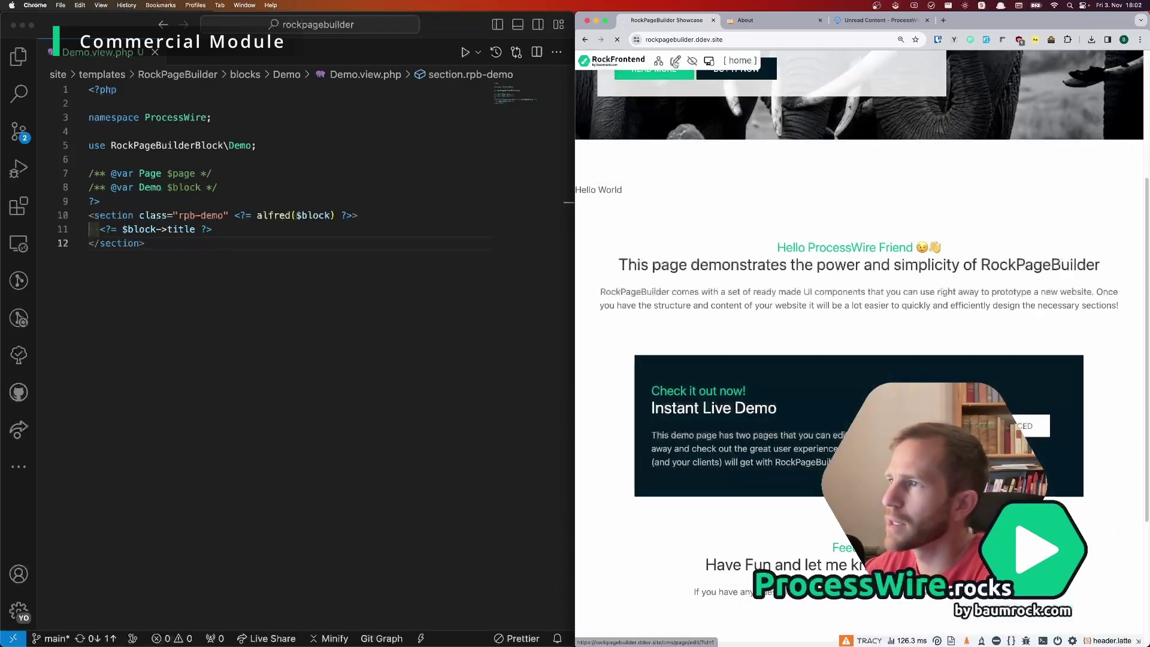
scroll(761, 280, "down", 1)
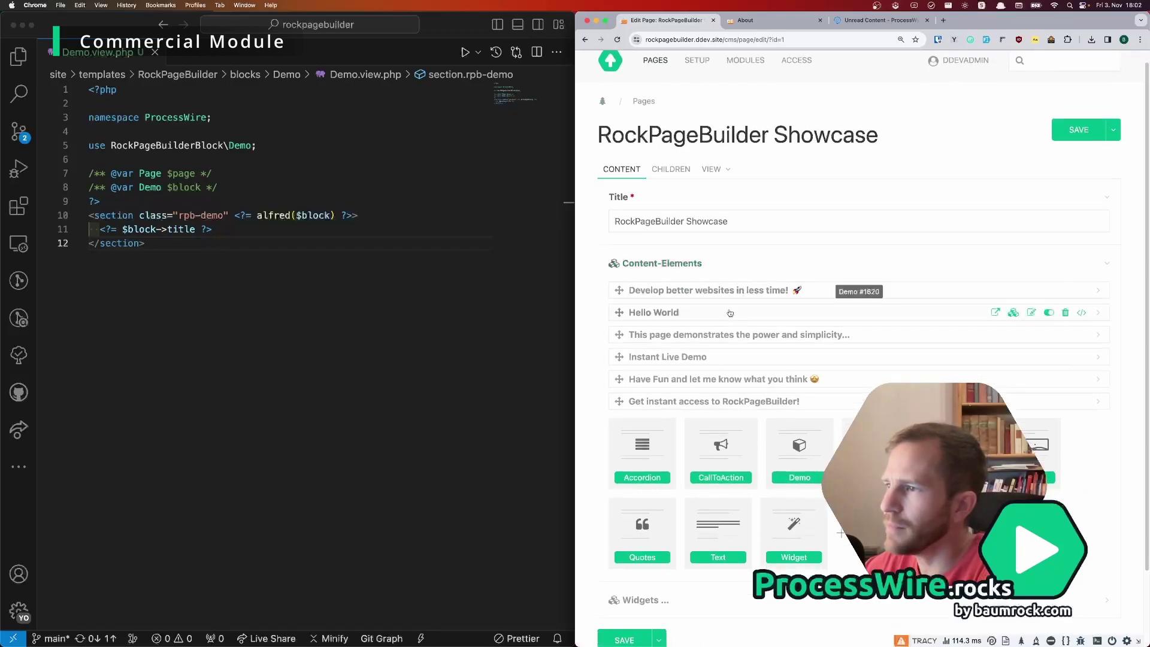
left_click(690, 313)
scroll(737, 320, "down", 1)
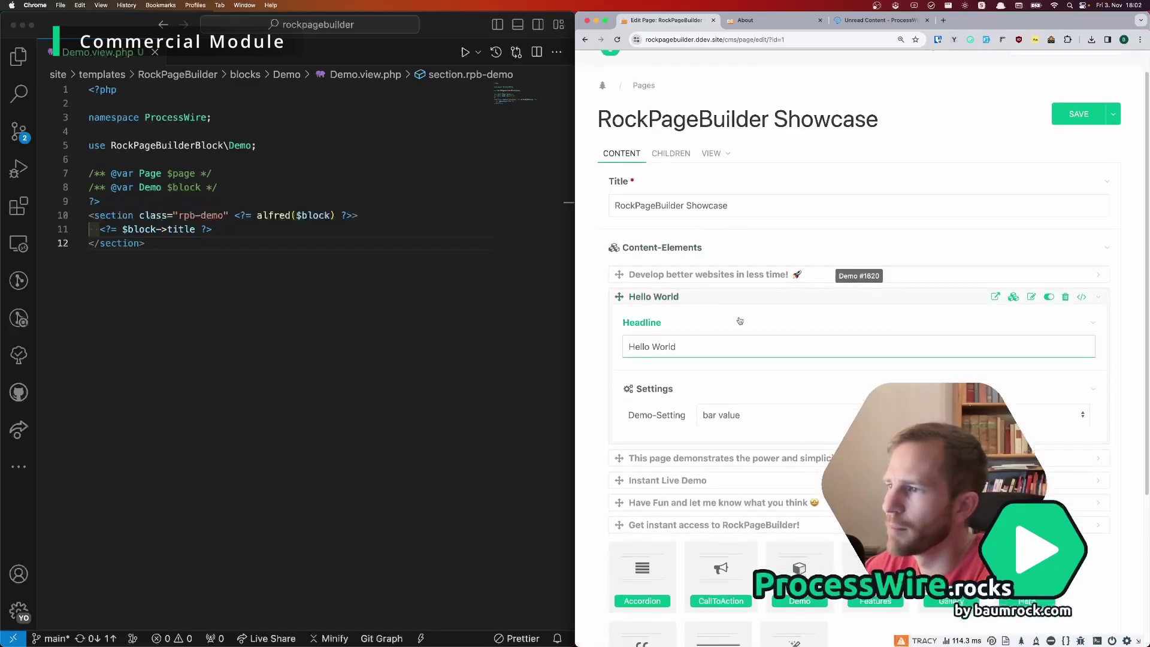
Step: Add the 'email' field to the rockpagebuilderblock-demo template and save it
left_click(1014, 297)
scroll(687, 287, "down", 5)
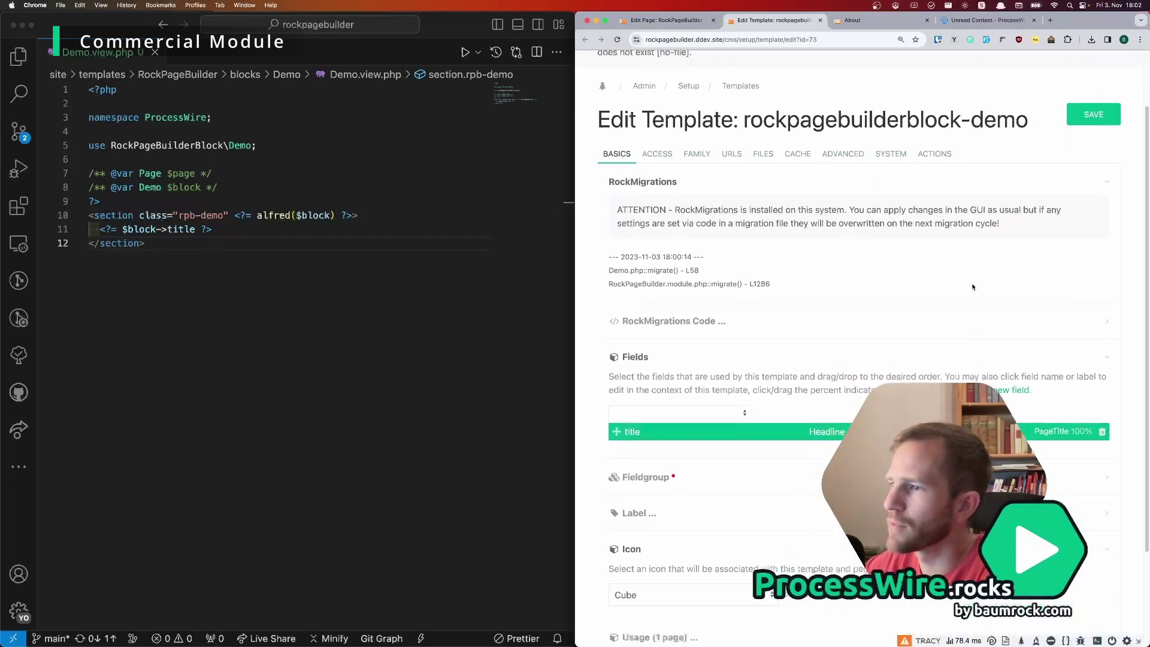
left_click(687, 287)
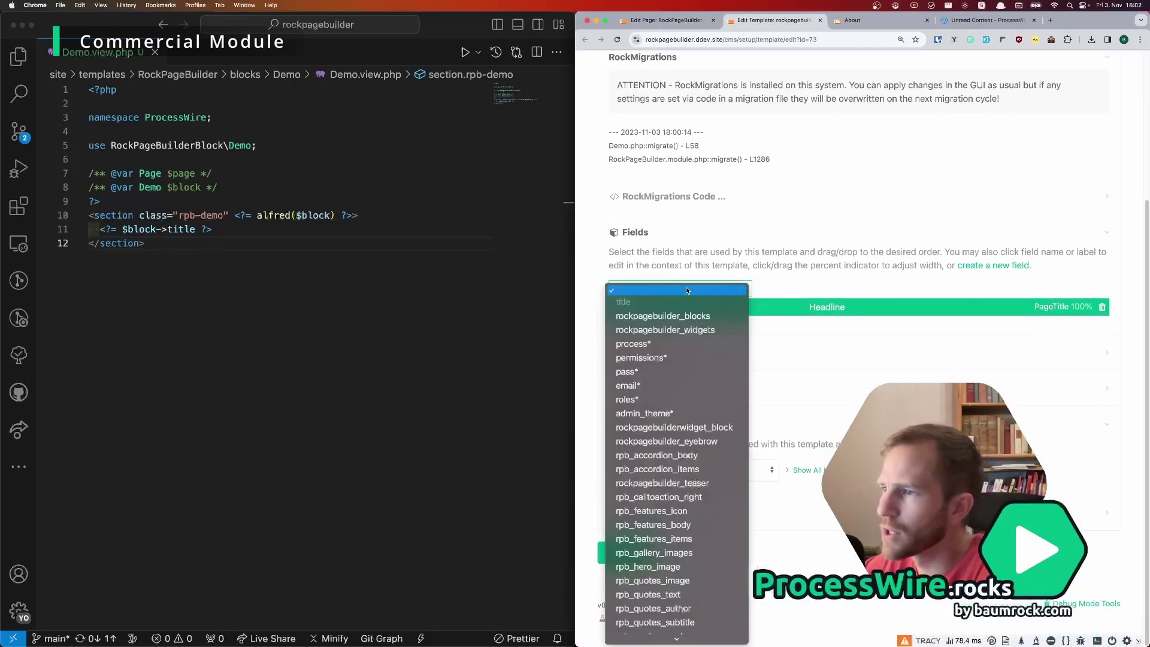
left_click(662, 386)
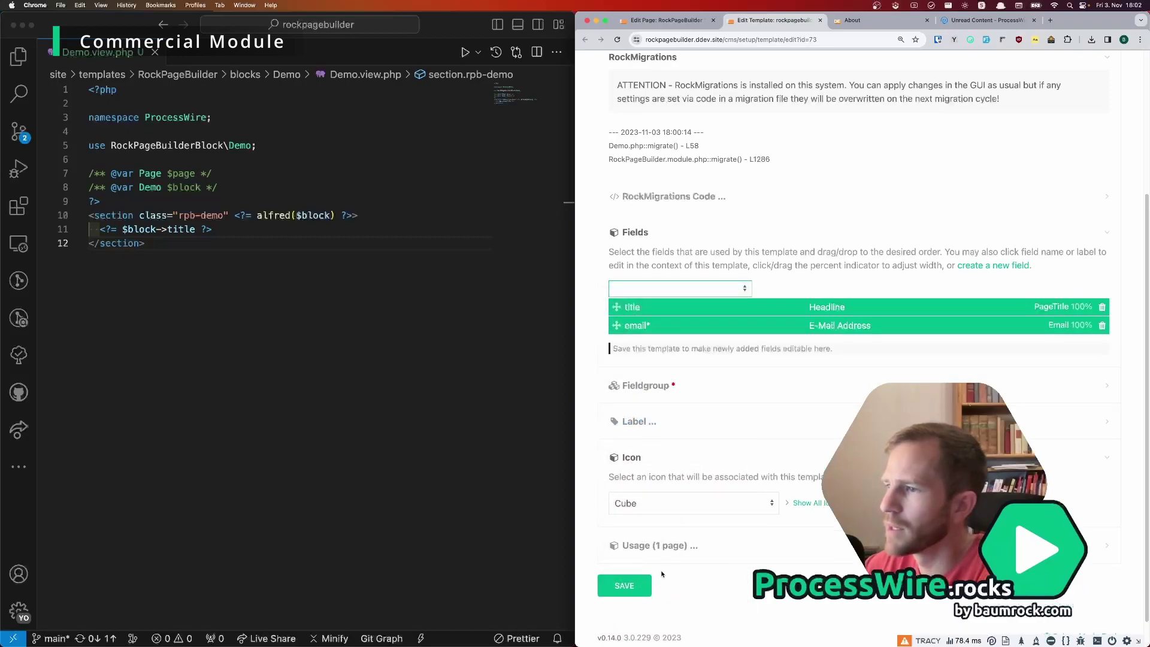
left_click(647, 586)
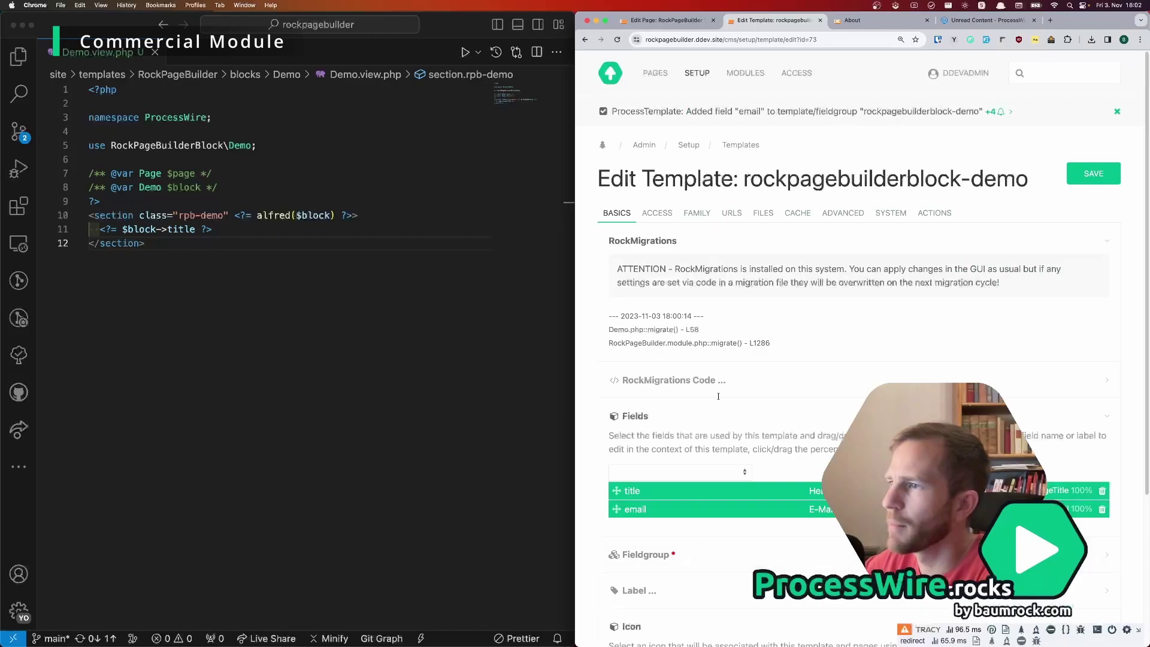
Step: View the RockPageBuilder Showcase page from the admin page tree
left_click(646, 75)
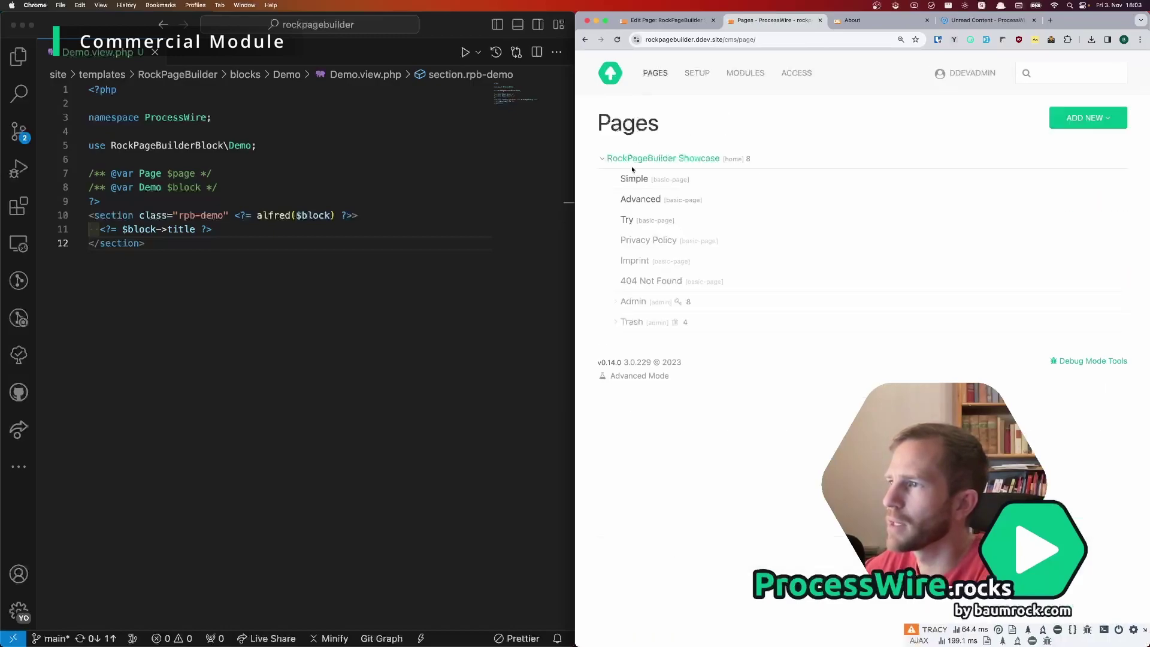
left_click(786, 159)
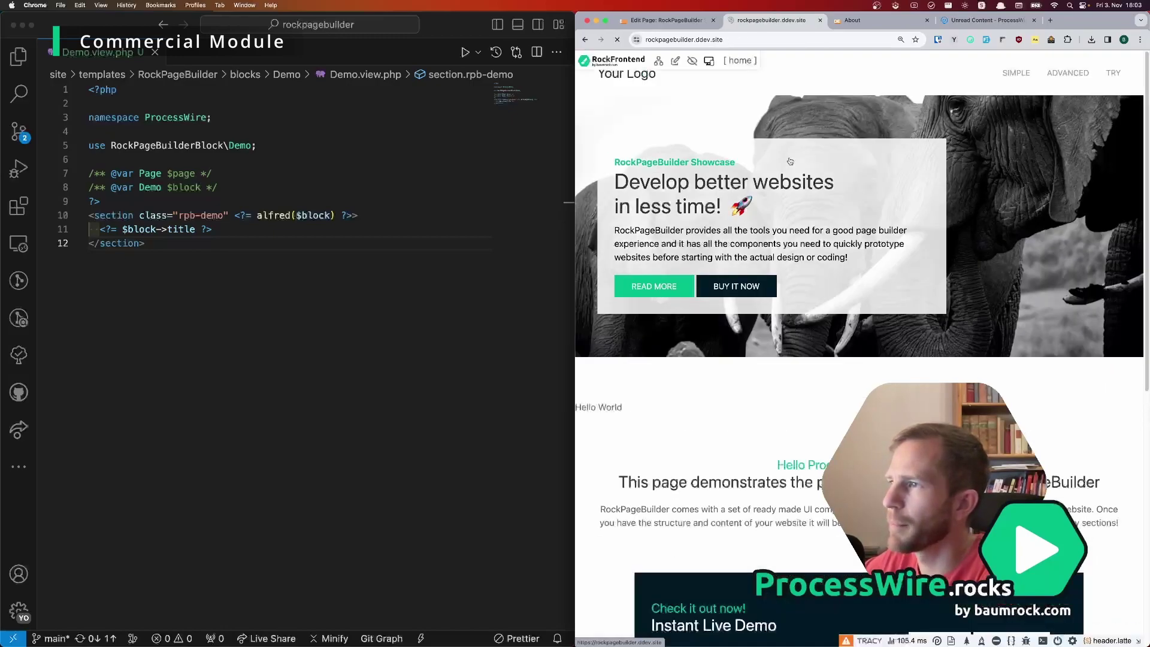
scroll(623, 252, "down", 3)
mouse_move(628, 227)
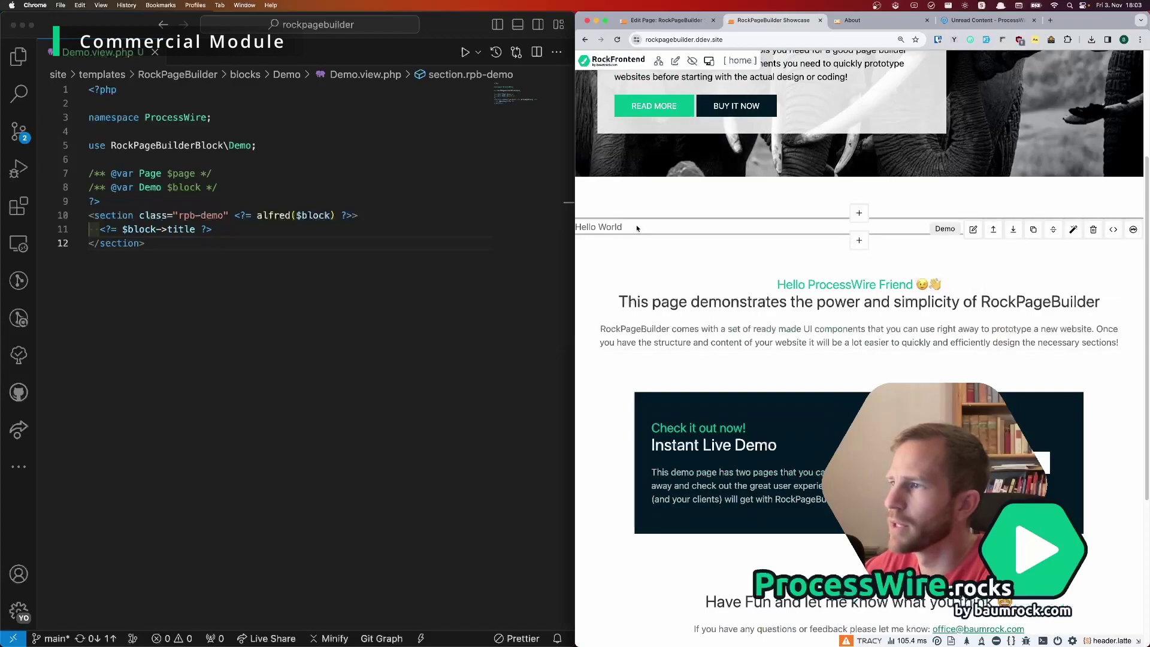
Step: Open Demo.view.php in VS Code directly from the front-end Demo block
left_click(1115, 230)
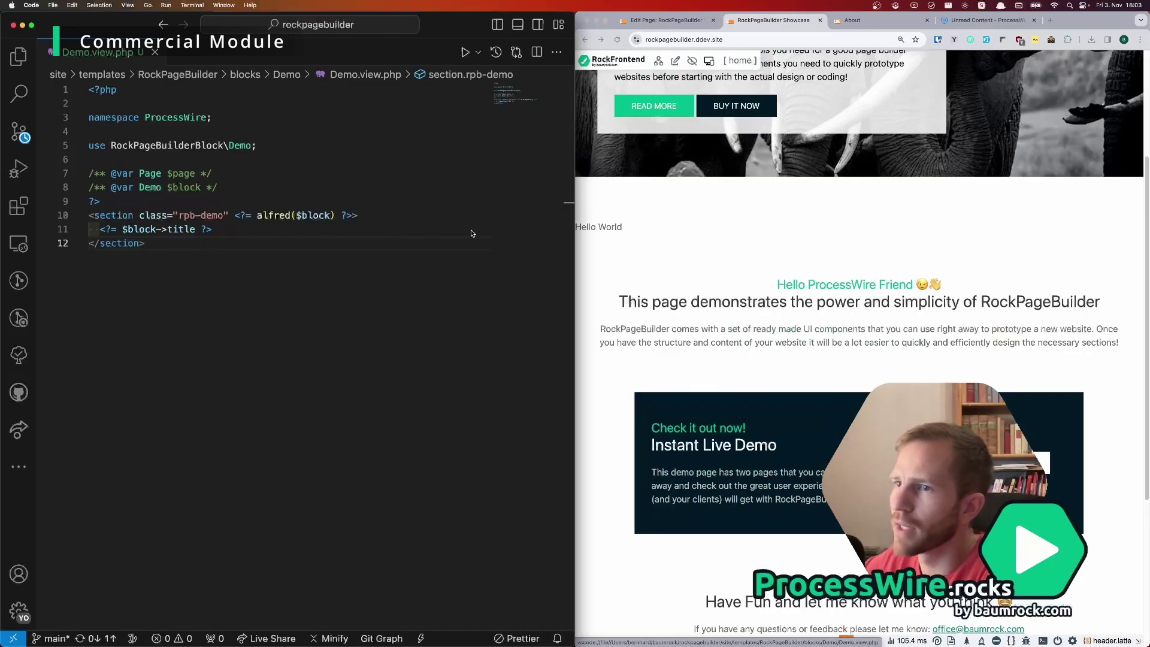
left_click(1016, 250)
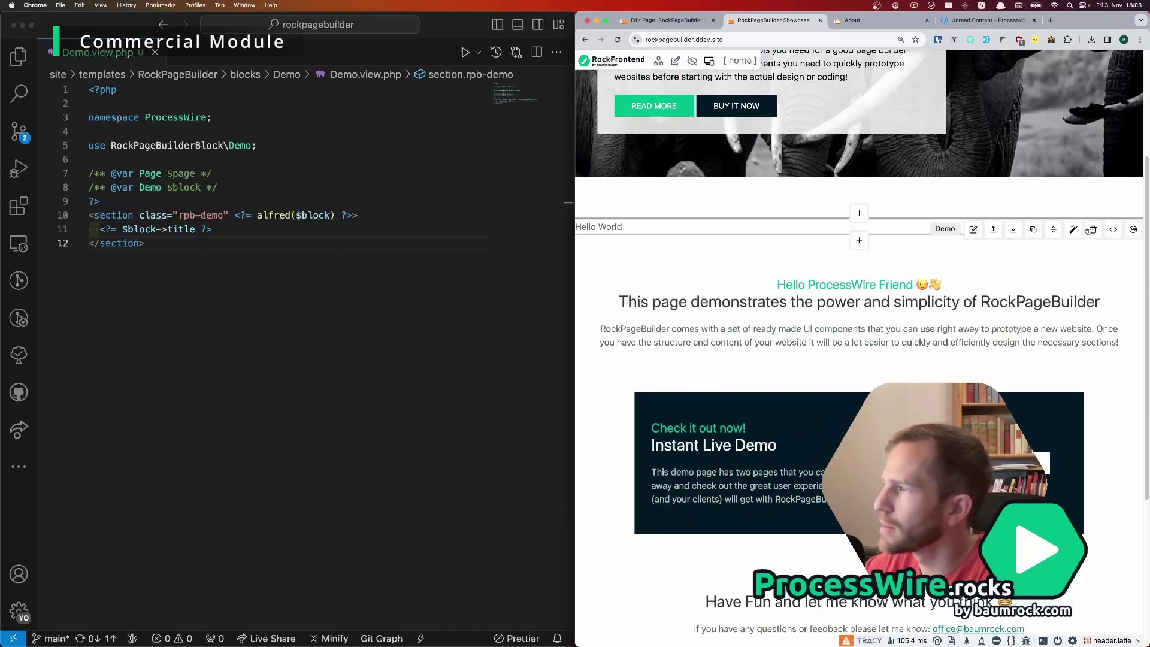
left_click(474, 192)
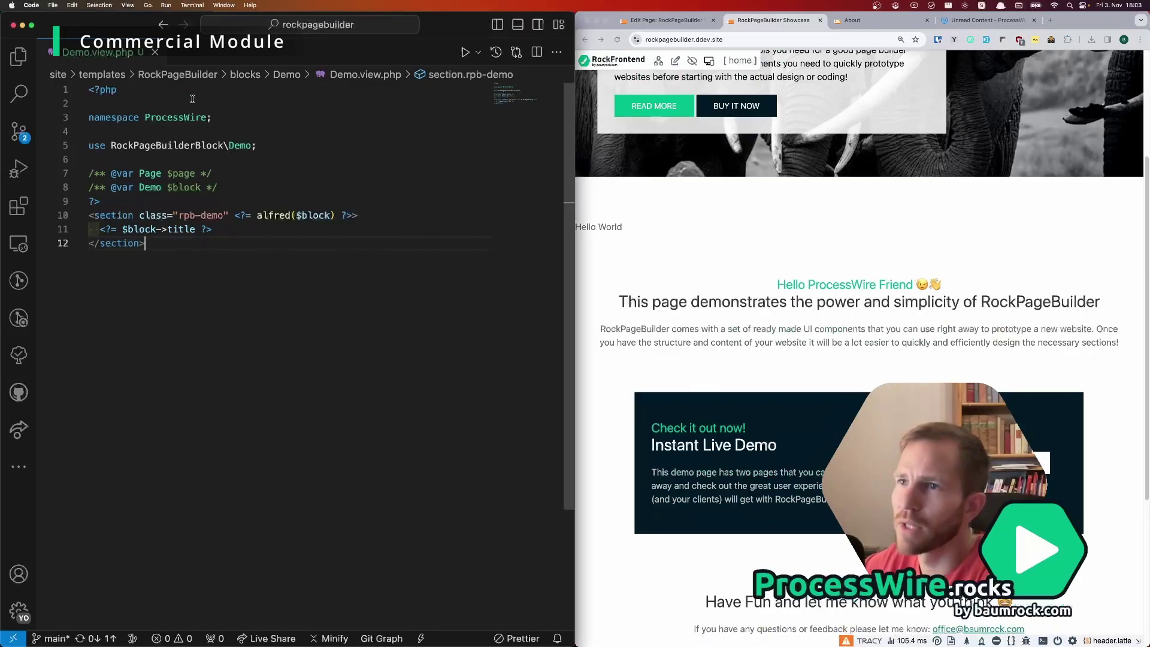
left_click(156, 54)
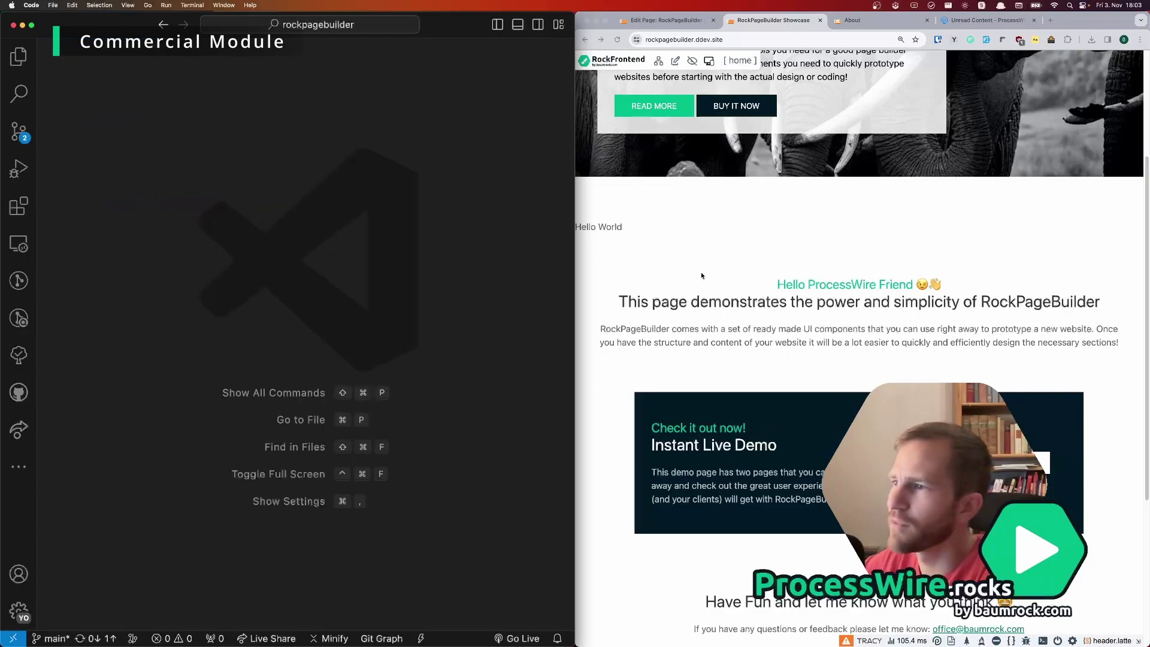
left_click(847, 234)
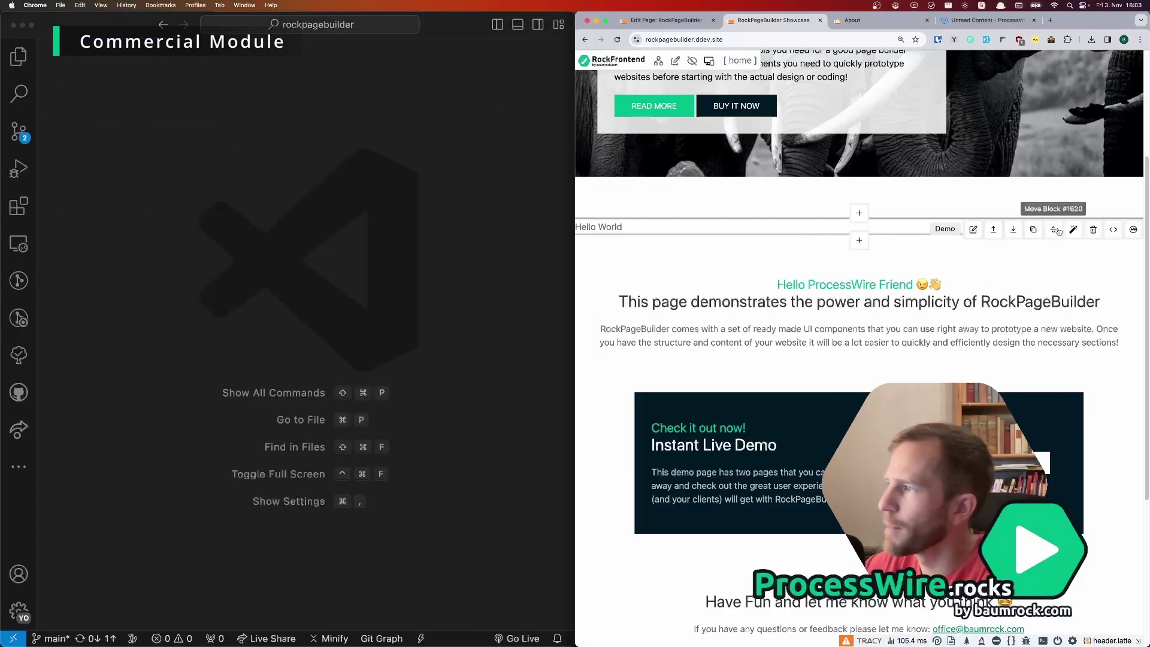
left_click(1114, 230)
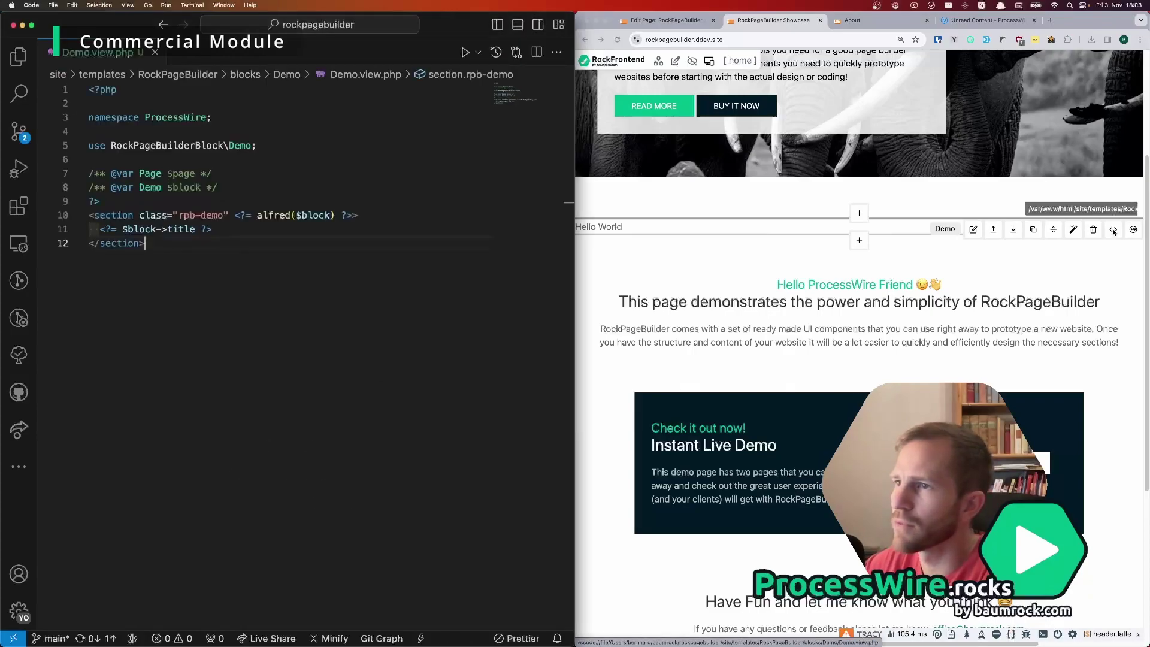
Step: Wrap the title output in <h2></h2>, add <p><?= $block->email ?></p> below, and save
left_click(231, 229)
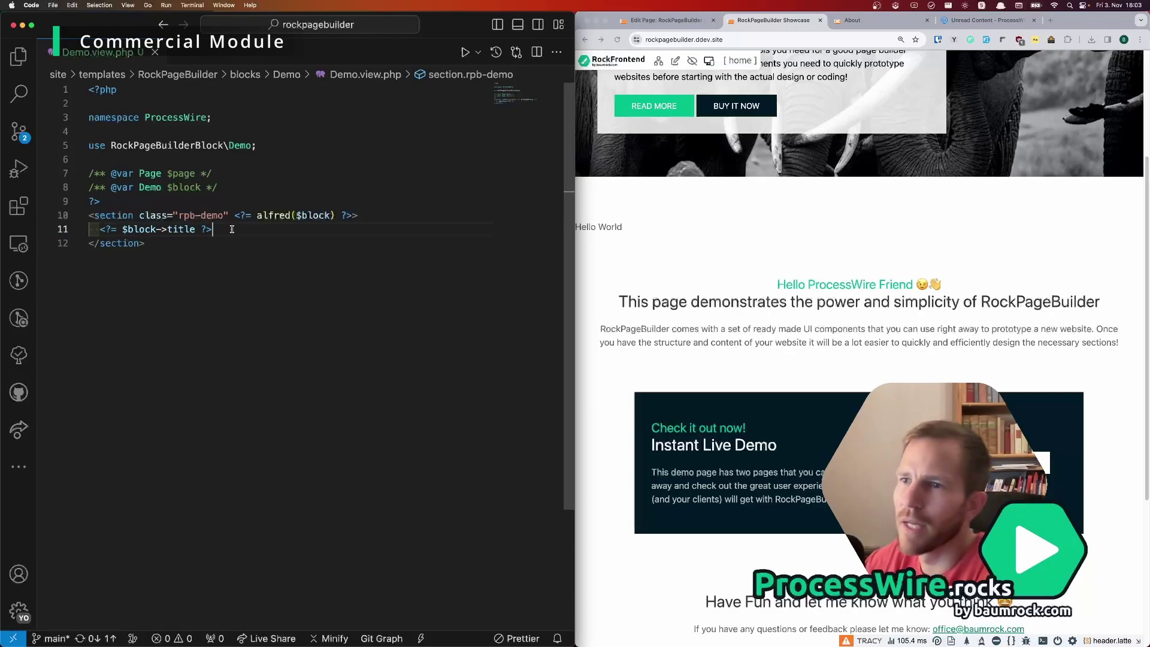
type("<h2>")
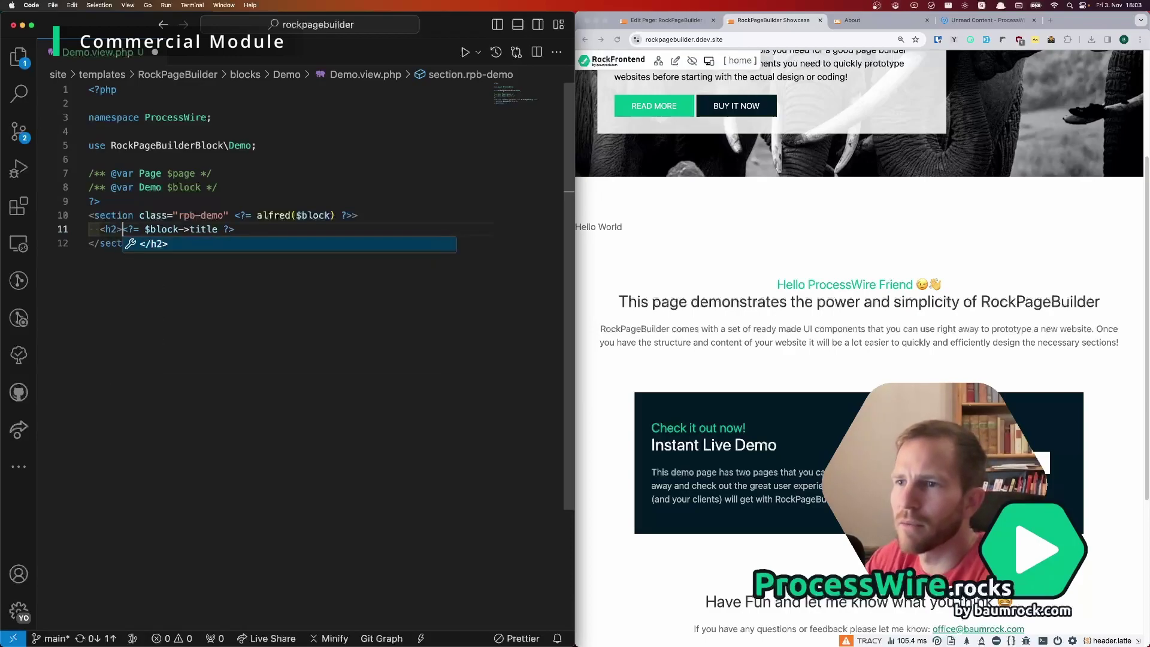
key("End")
type("</h2>")
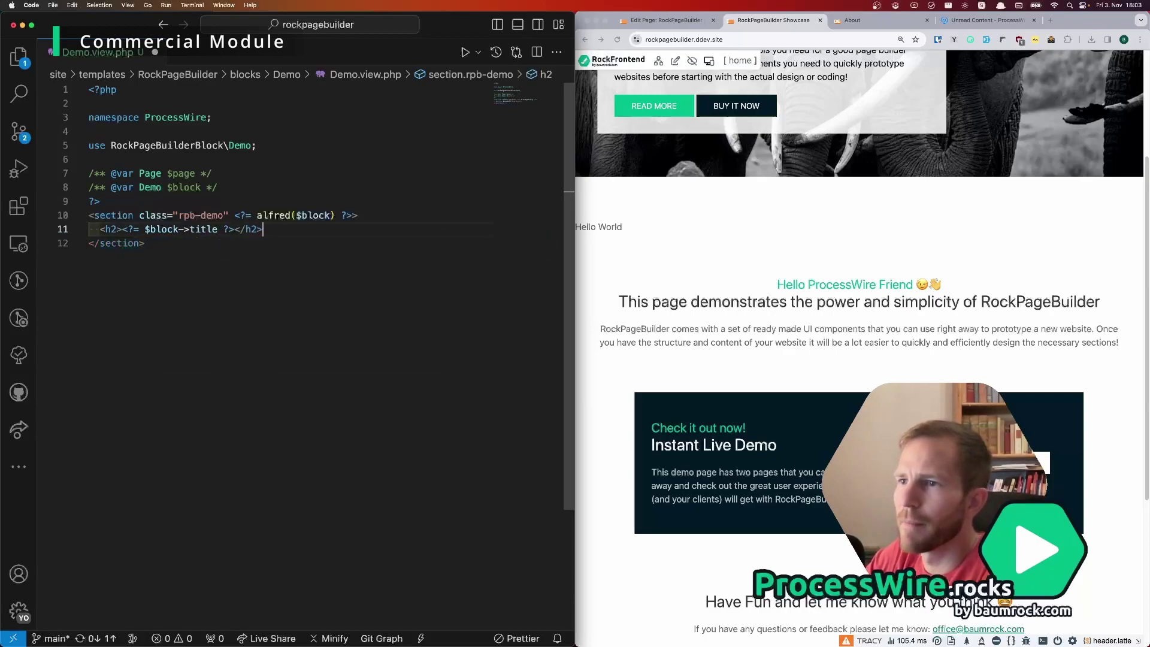
key("Return")
type("<p-")
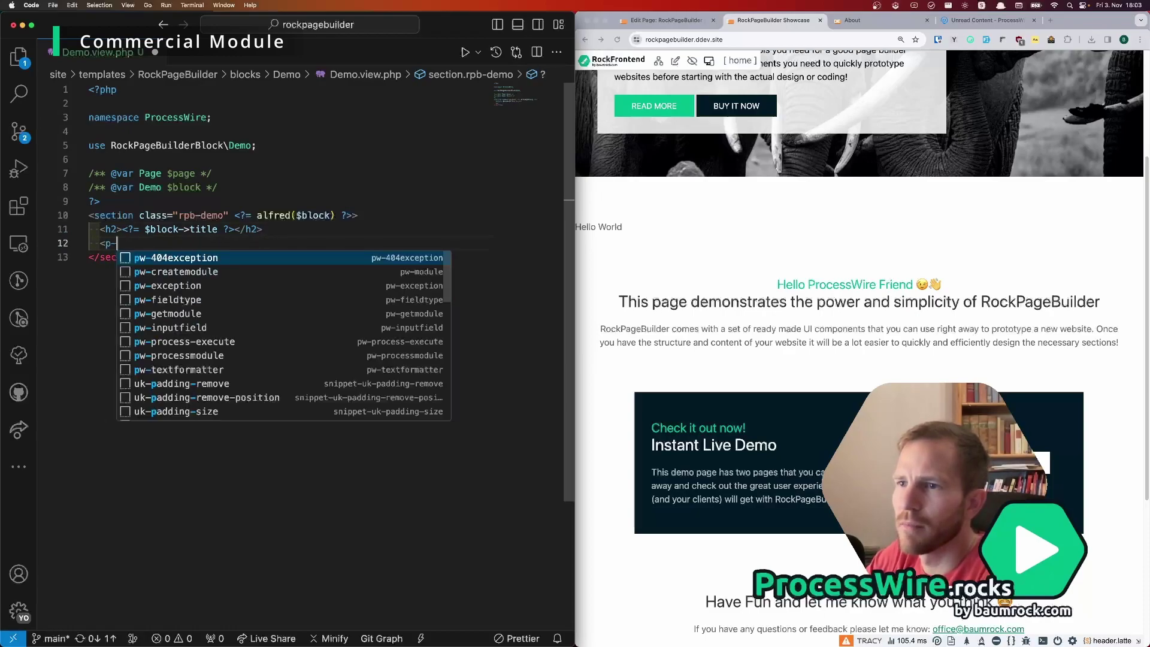
key("BackSpace")
type("><?")
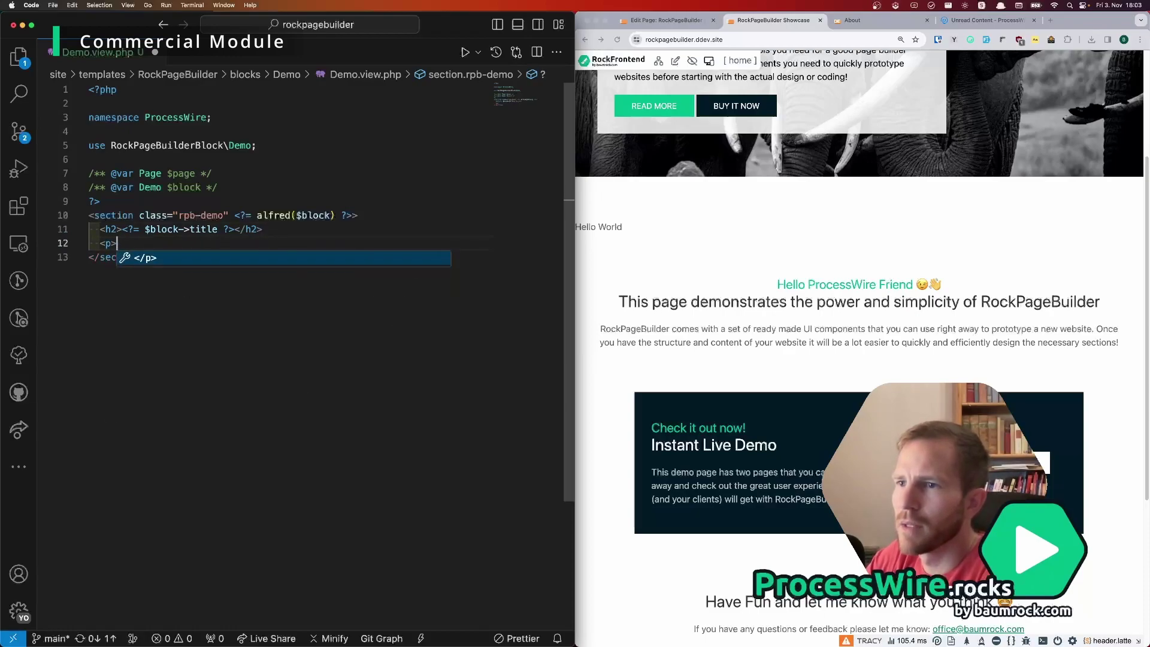
type("= $block-")
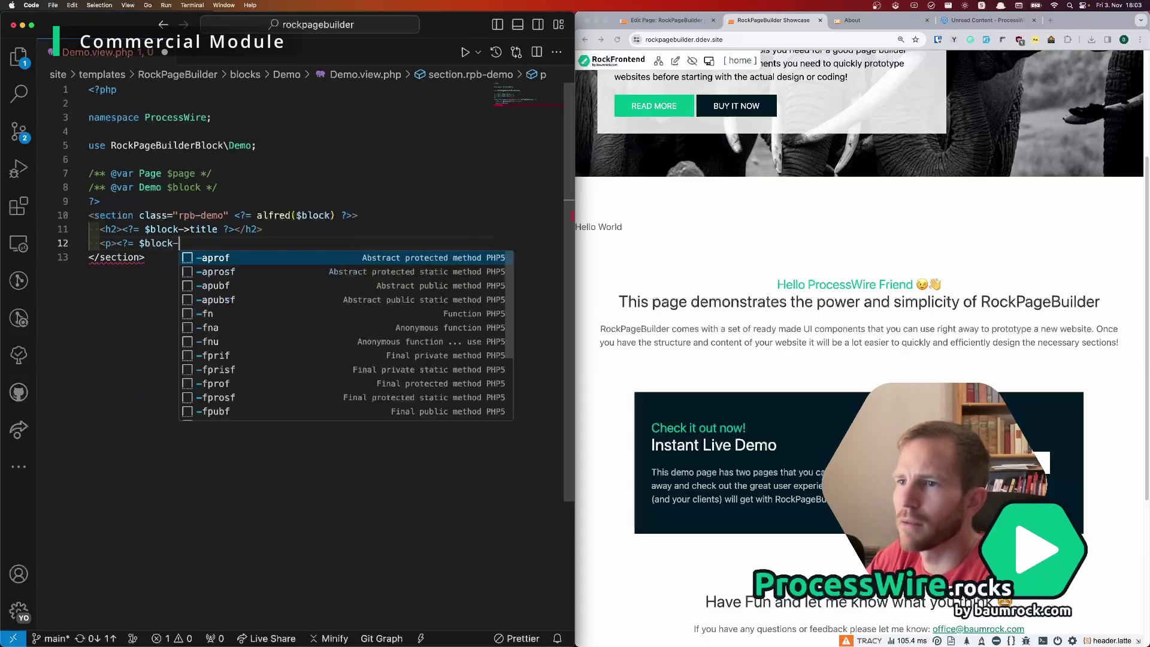
type(">email ?></")
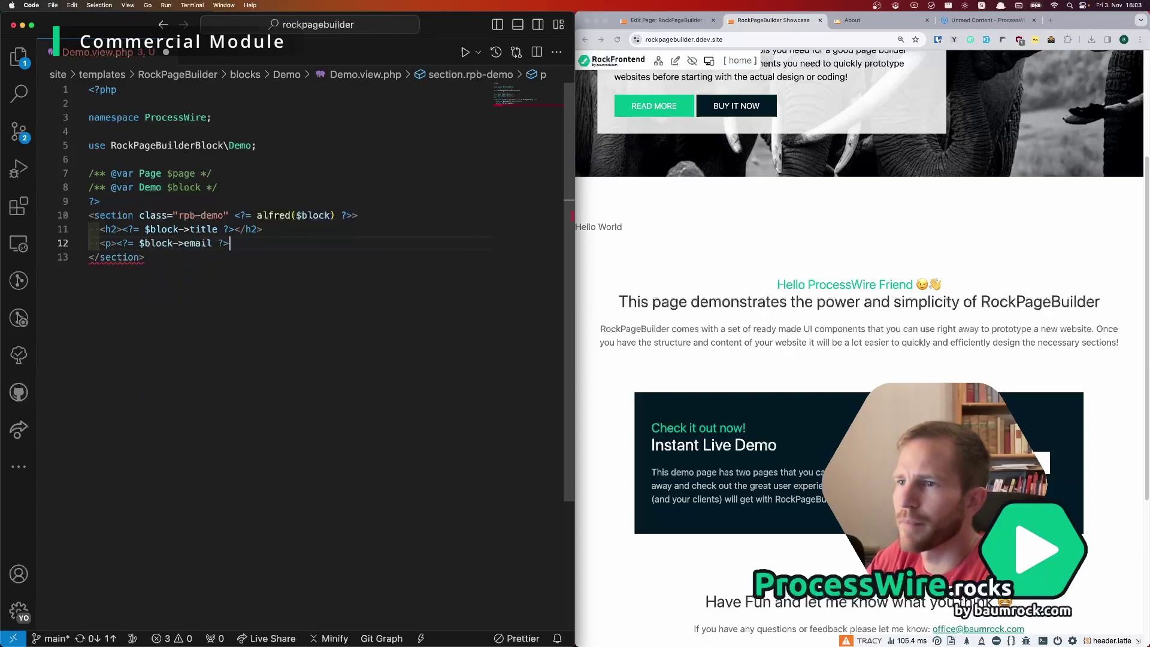
type("p>")
key("super+s")
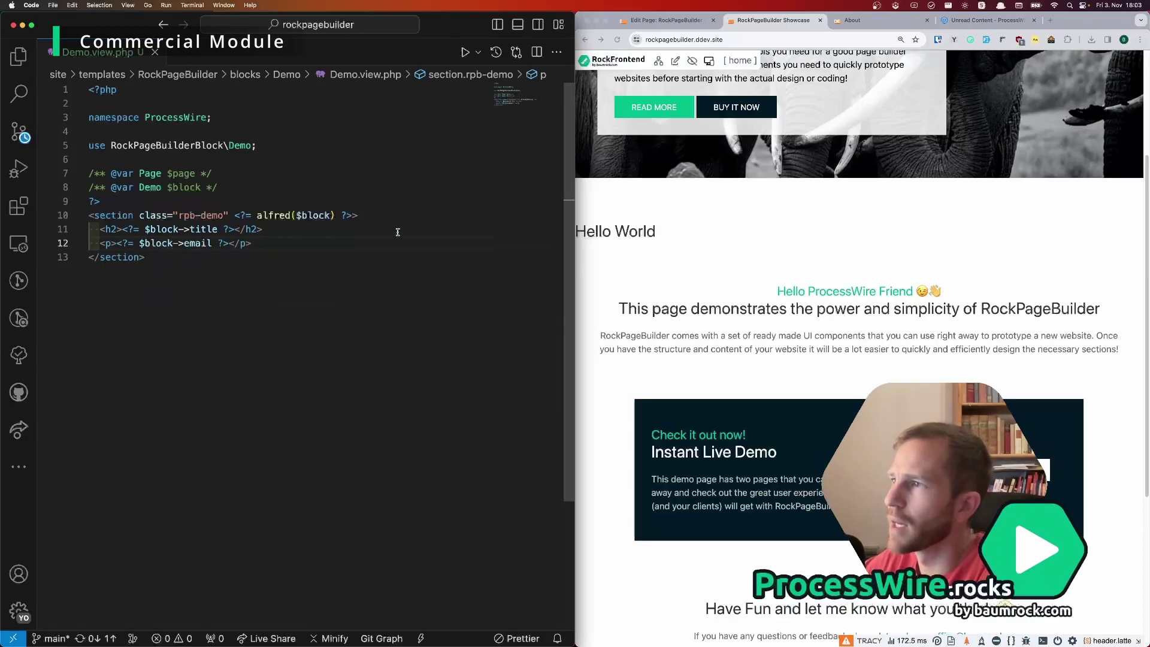
Step: Enter a sample address in the Demo block's E-Mail Address field and save it
left_click(650, 229)
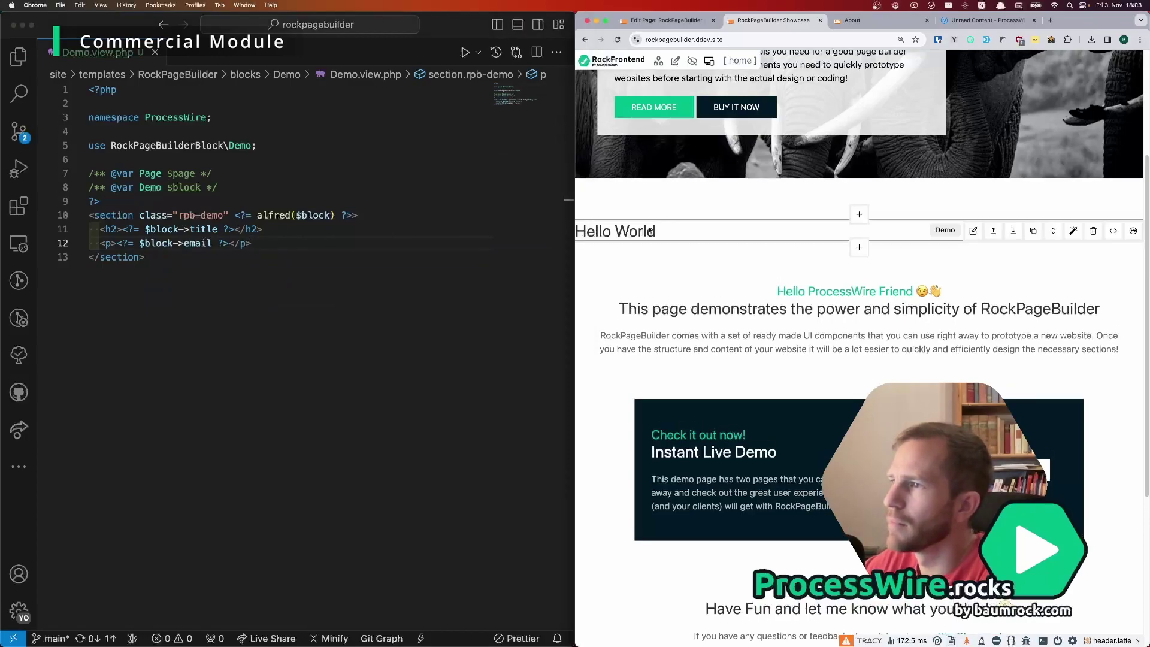
left_click(975, 231)
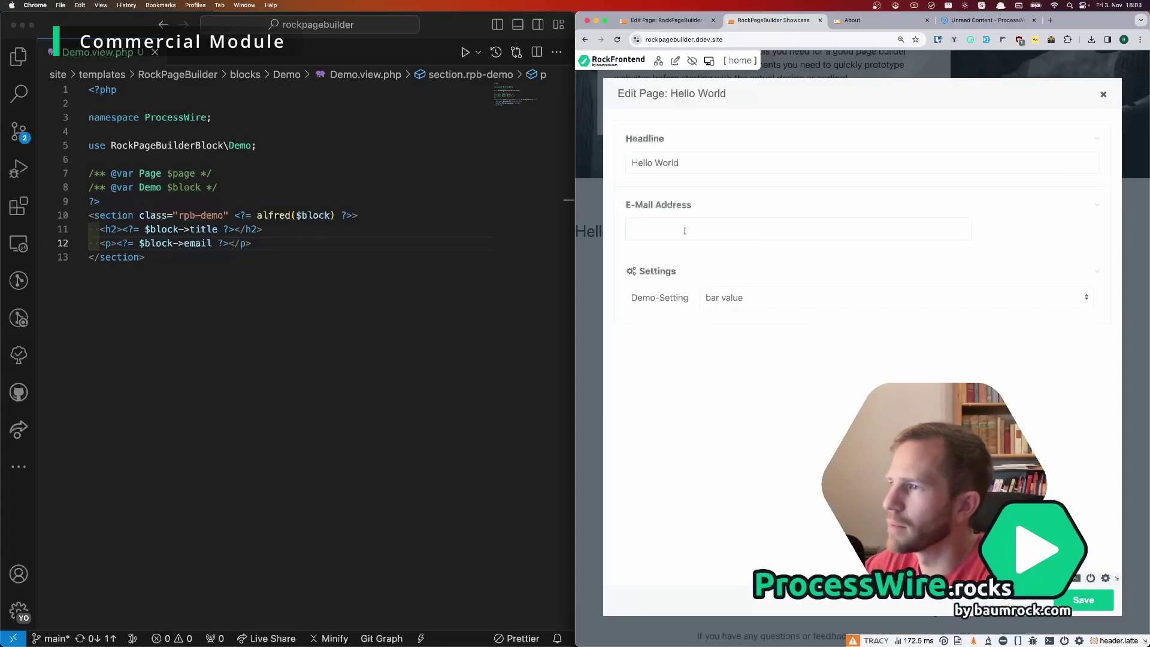
left_click(684, 230)
type("foo@bar.com")
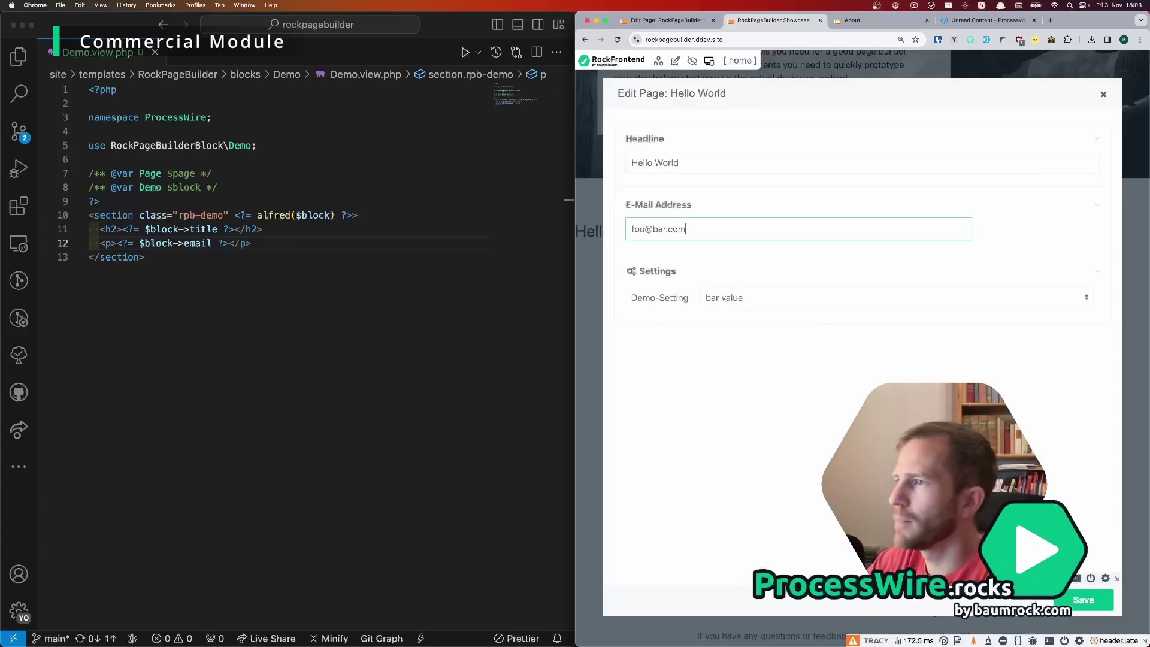
left_click(1084, 601)
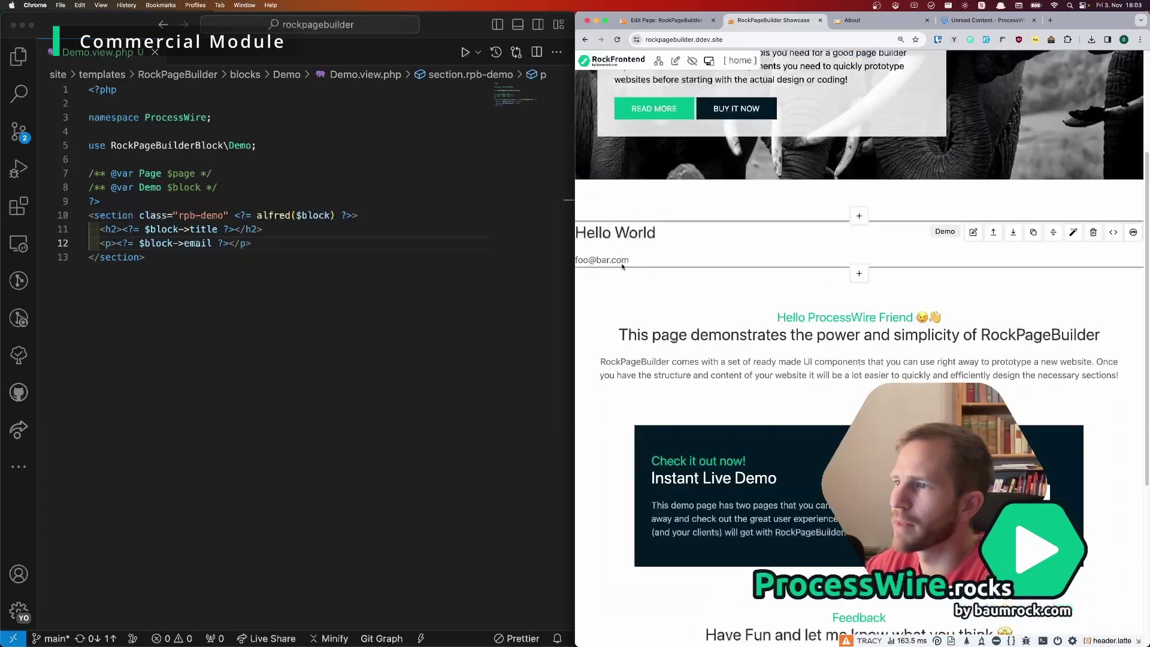
Step: Double-click the block on the page to open its edit form, close it, and reopen it
double_click(592, 261)
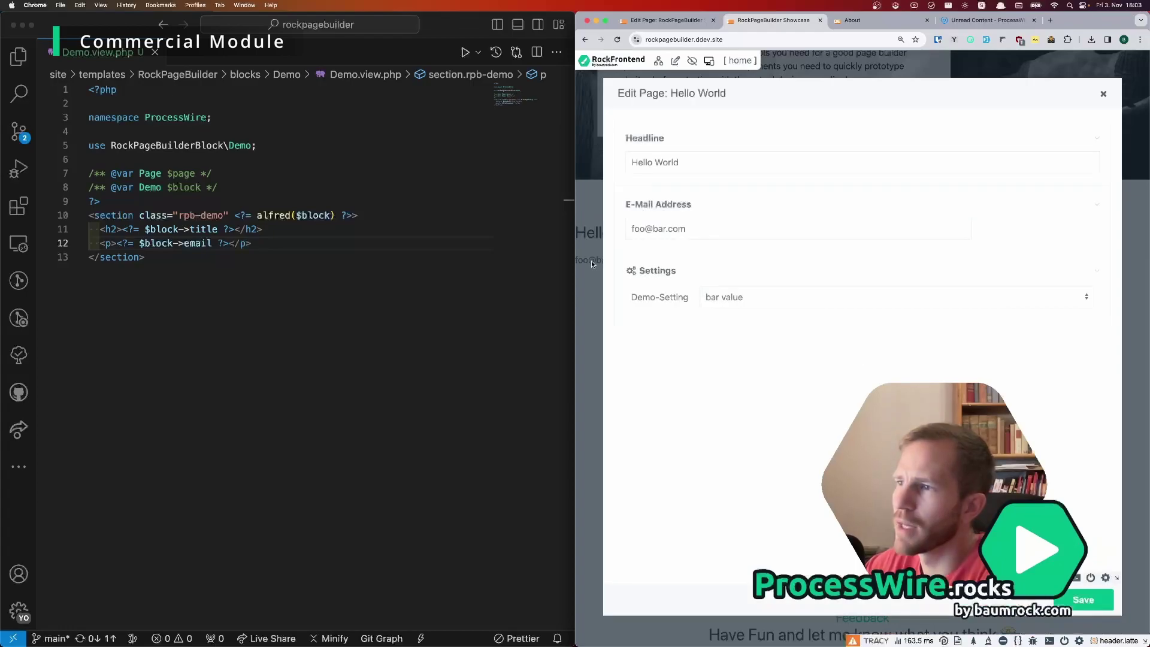
left_click(1103, 95)
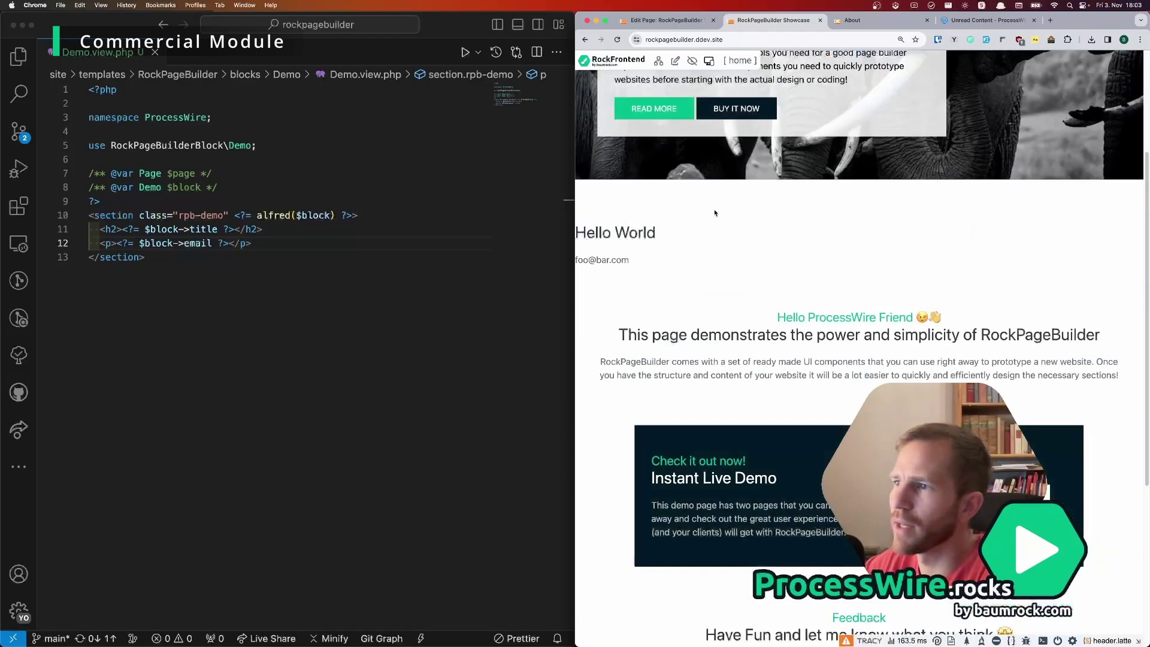
double_click(599, 261)
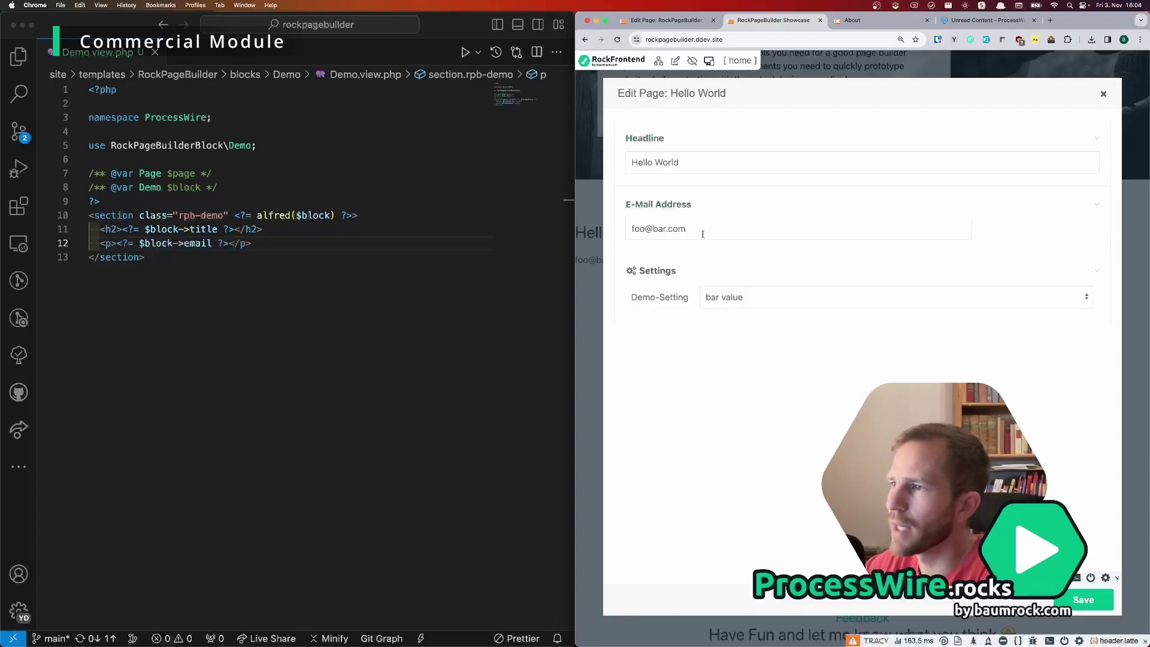
Step: Change the outputs to $block->title() and $block->email() in Demo.view.php and save
left_click(1103, 96)
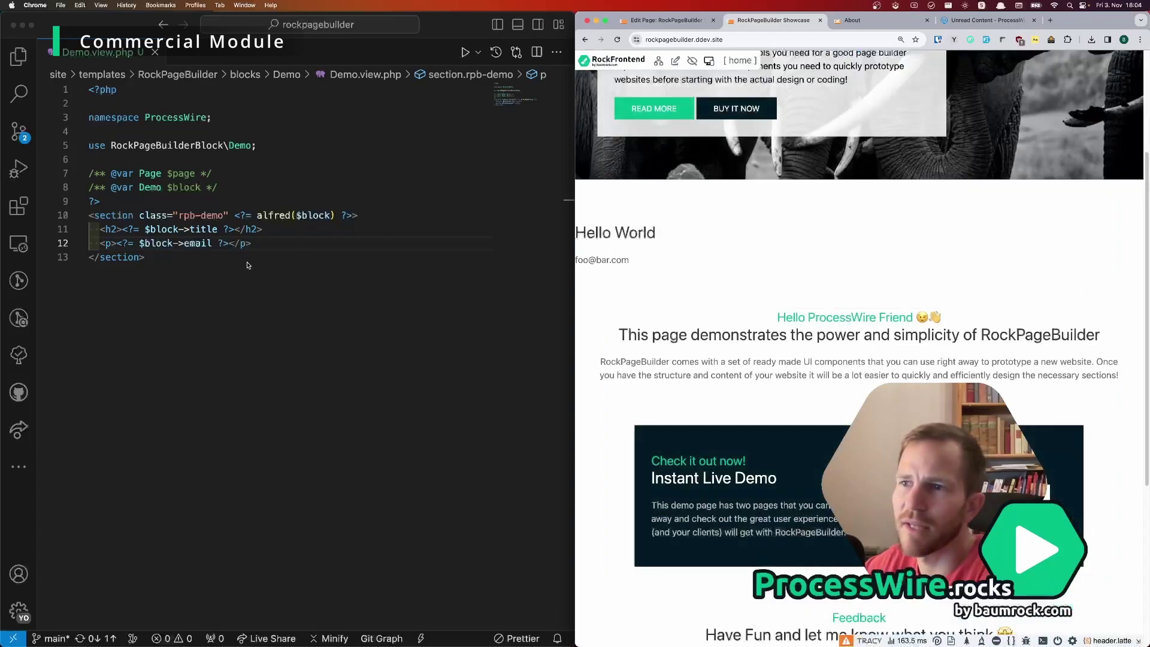
left_click(218, 231)
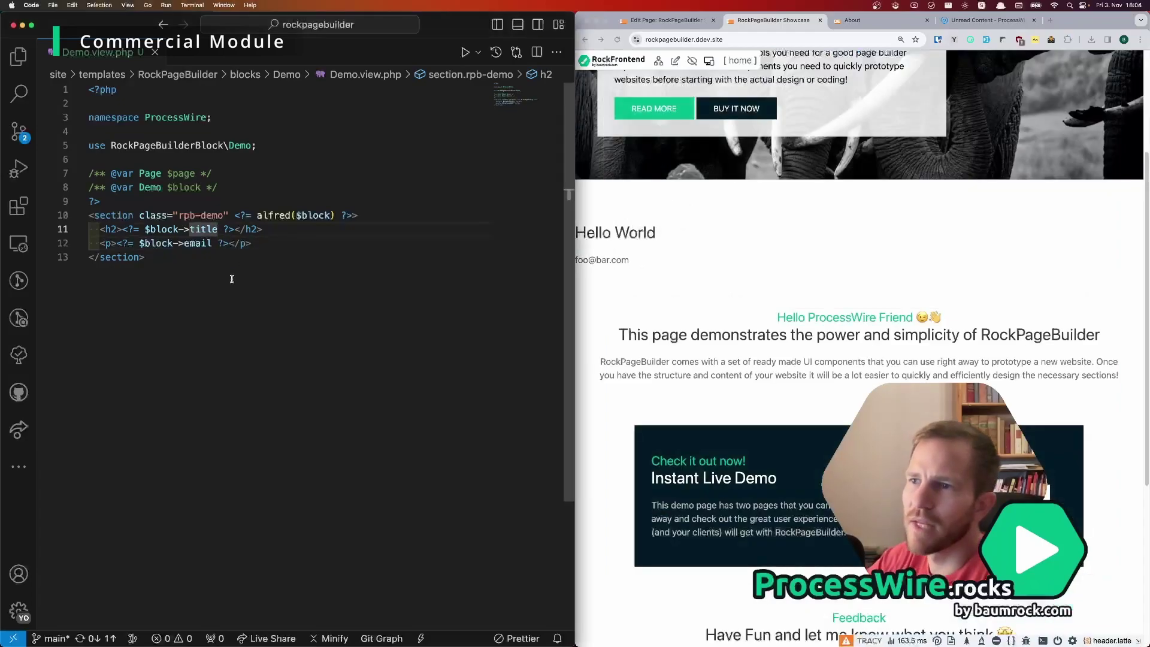
type("()")
left_click(212, 243)
type("()")
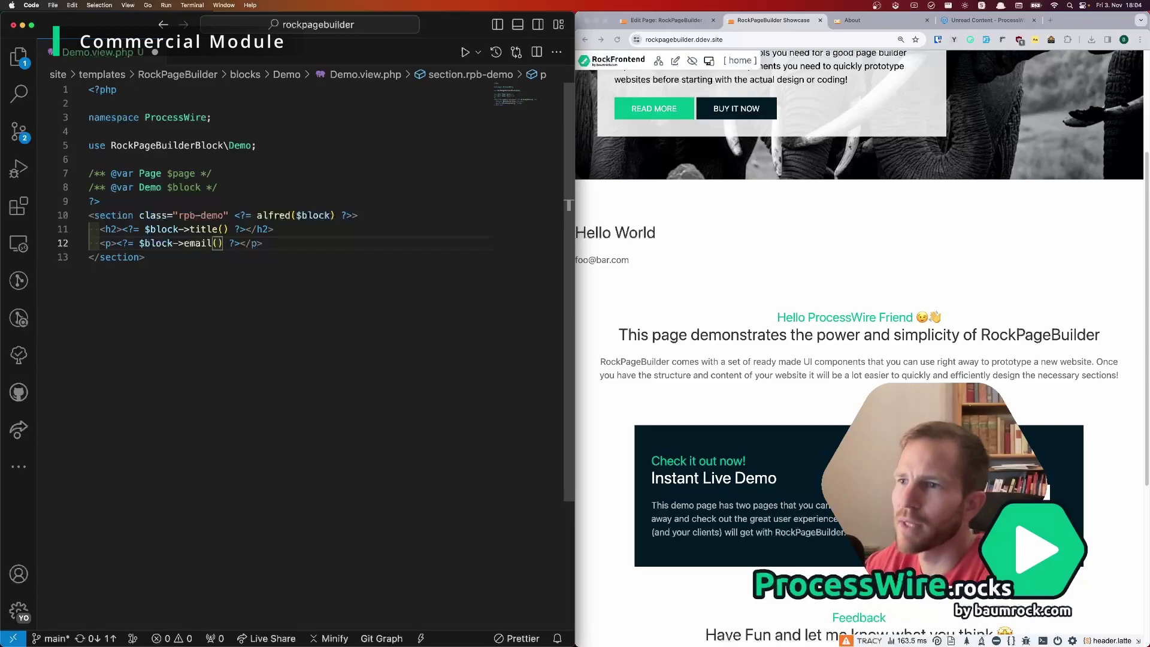
key("super+s")
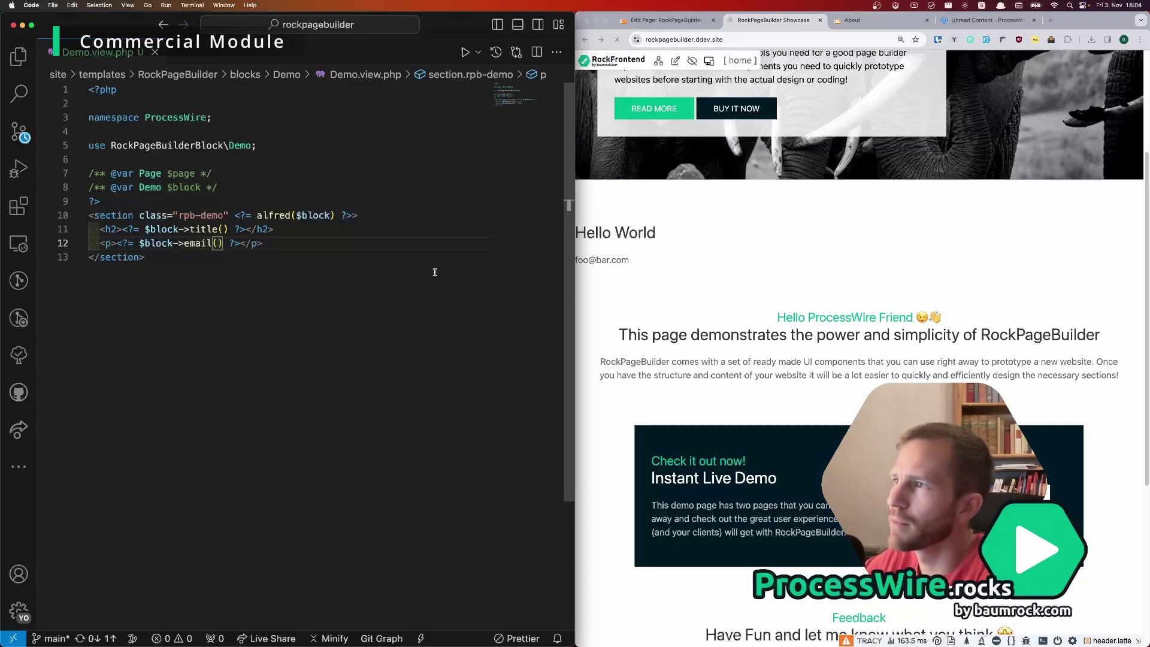
Step: Replace the block's e-mail inline on the page with a new address and save
left_click(603, 263)
double_click(604, 264)
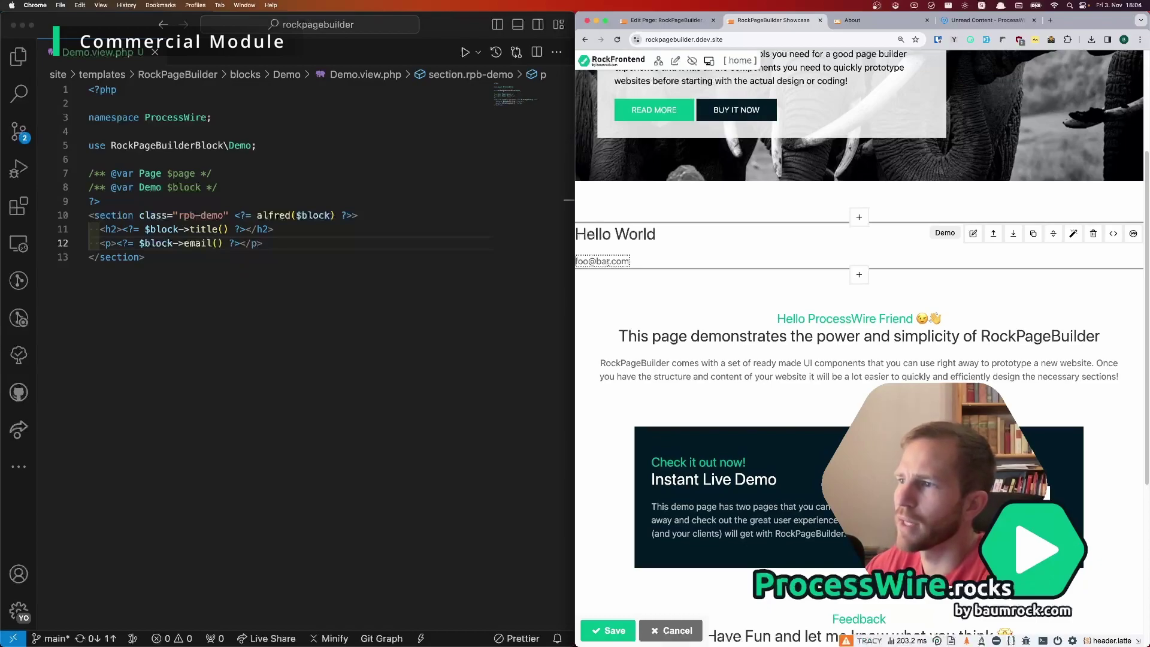
triple_click(608, 262)
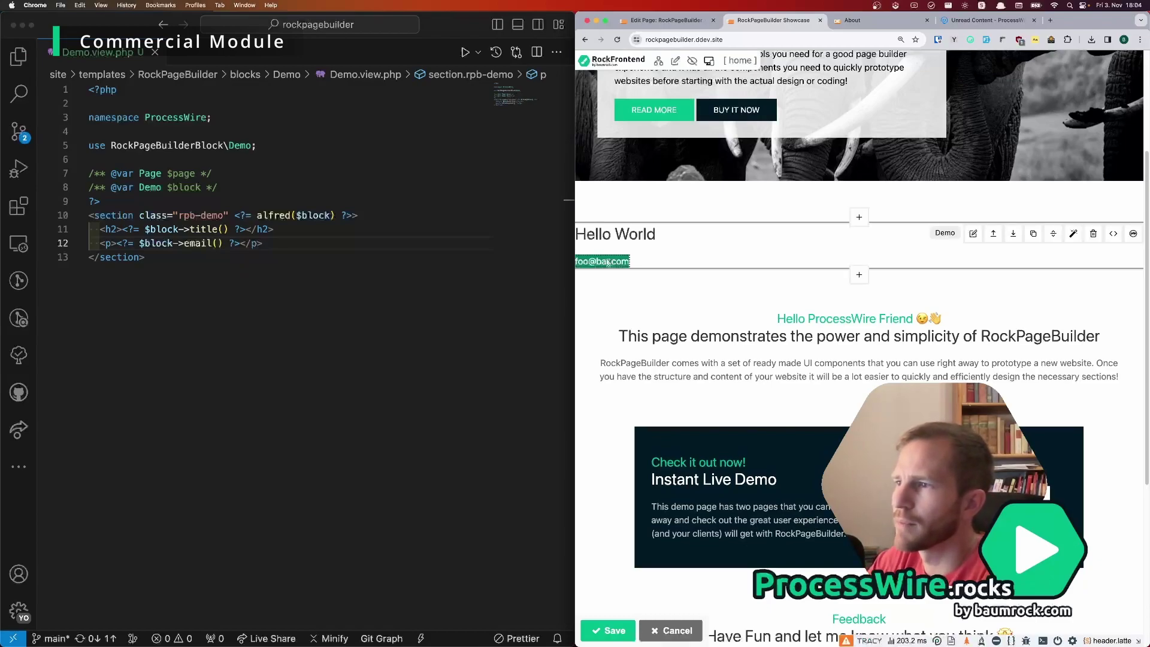
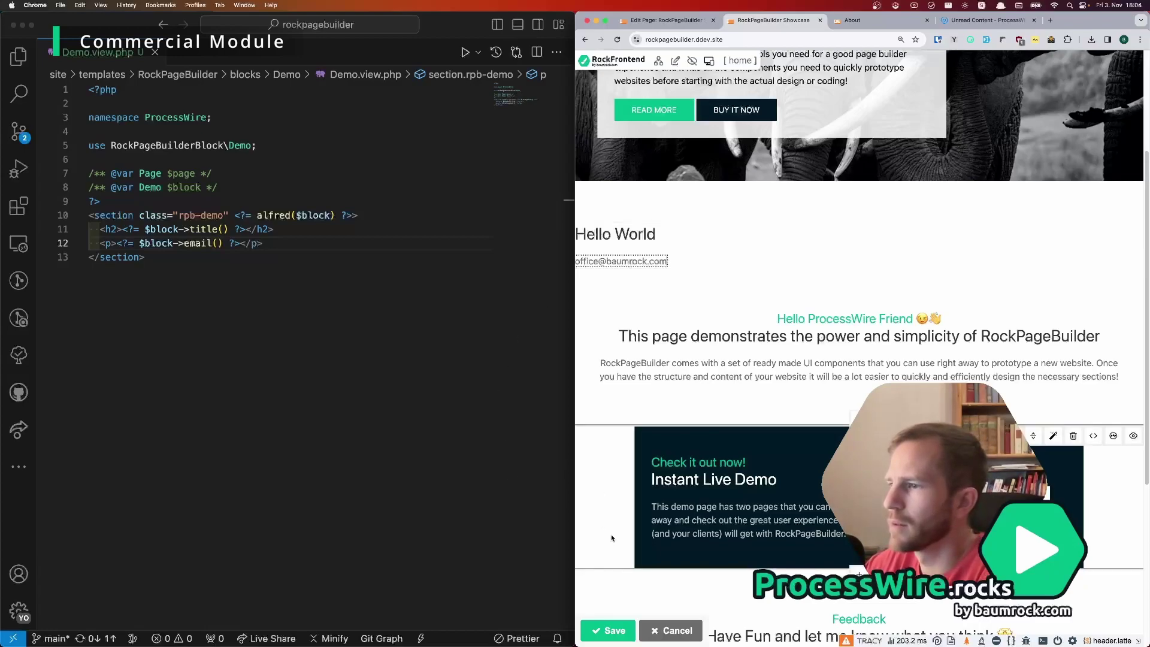
left_click(608, 630)
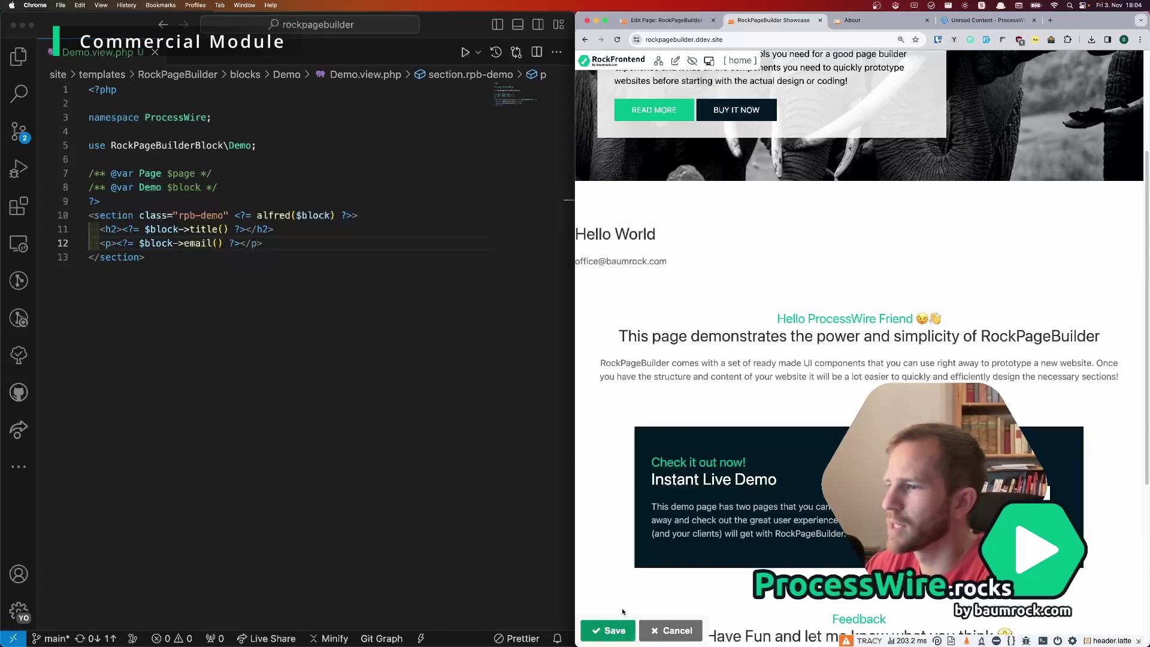
Step: Append ' - this is great!' to the Hello World headline inline and save
double_click(617, 233)
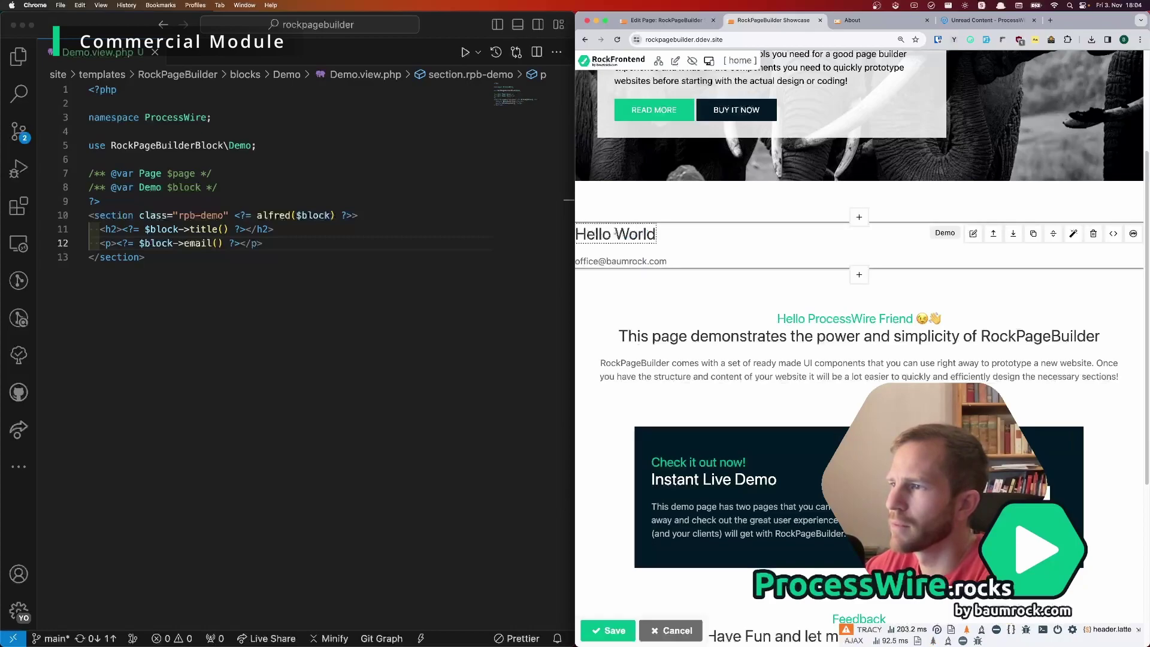
type("- this")
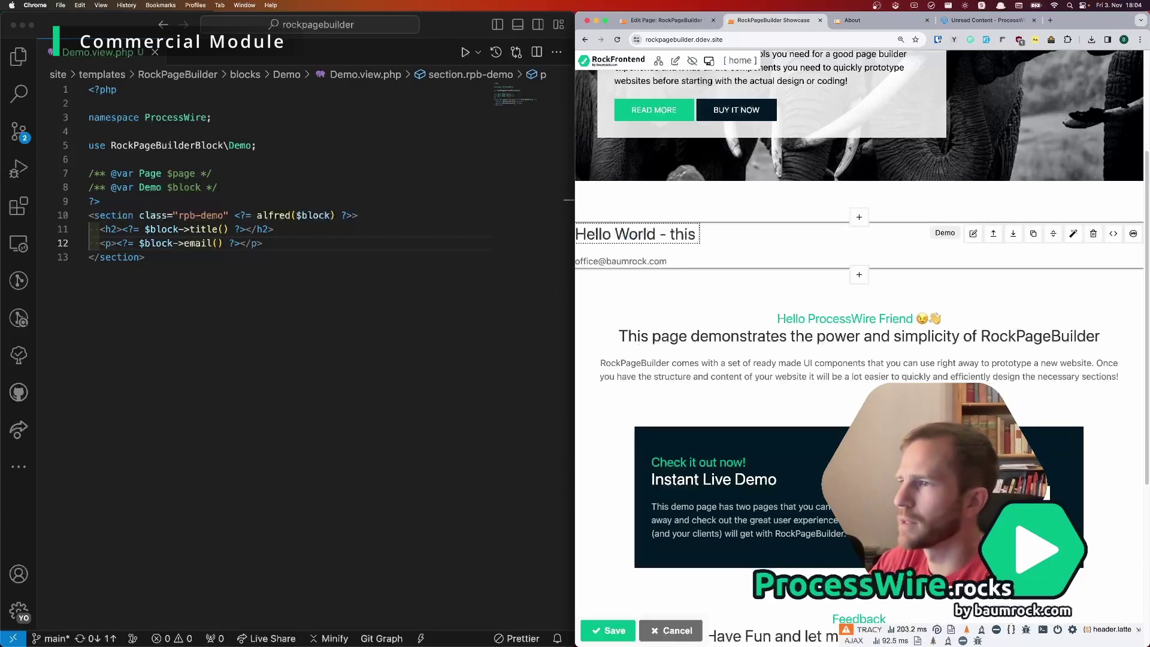
type(" is great!")
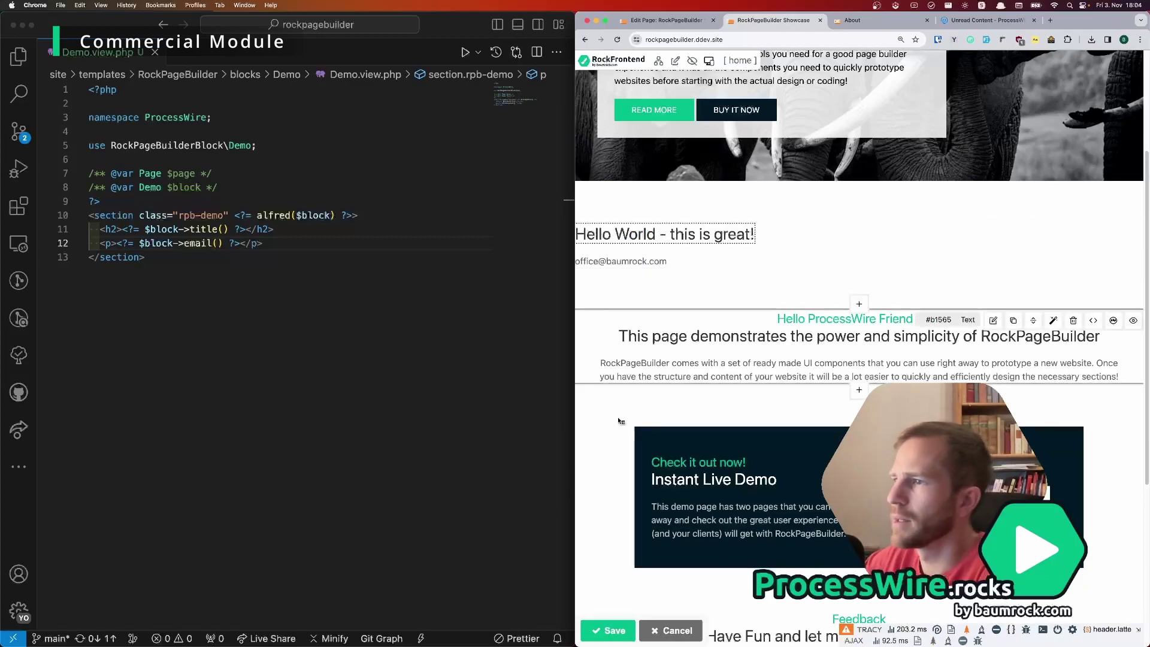
left_click(614, 631)
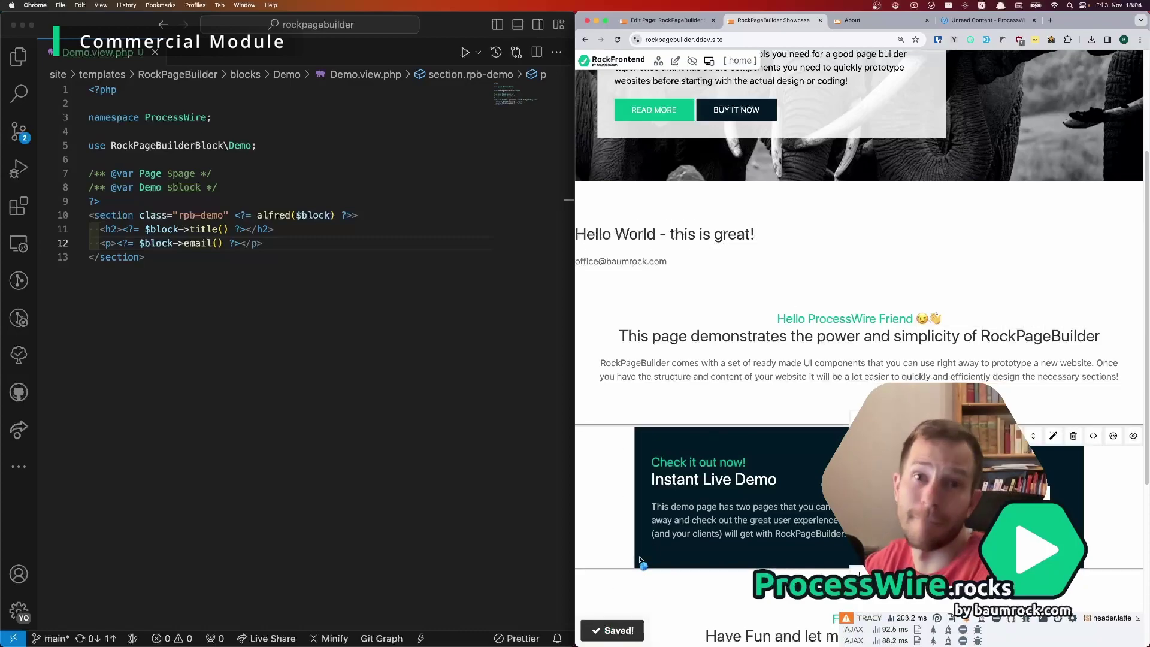